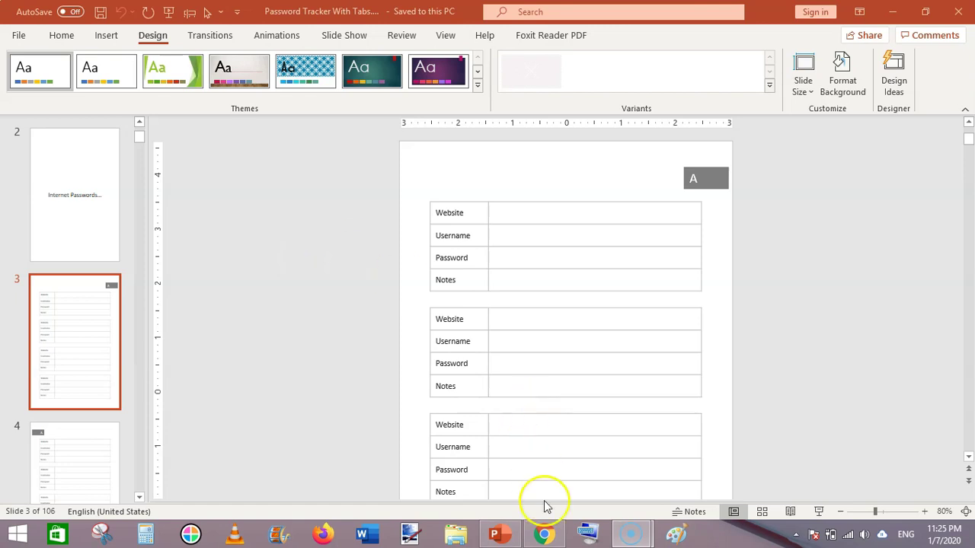
left_click(544, 533)
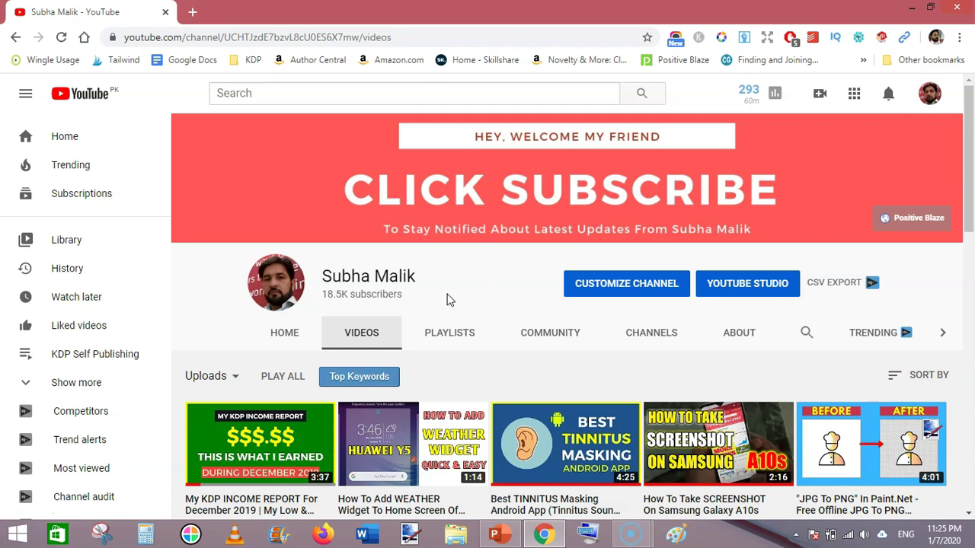
left_click(499, 536)
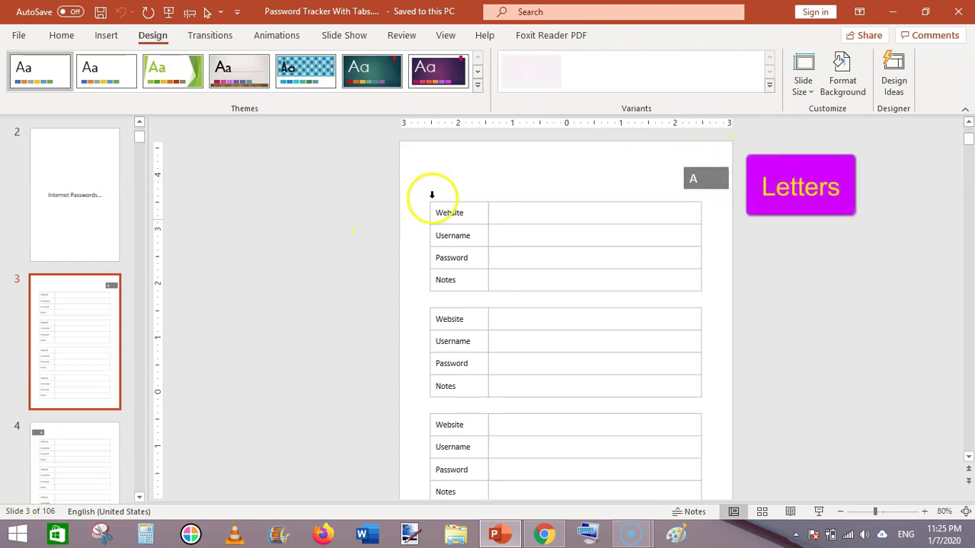
Examine the finished password tracker's ownership page, section title page, entry tables and the letter tab placement on facing pages
left_click(64, 334)
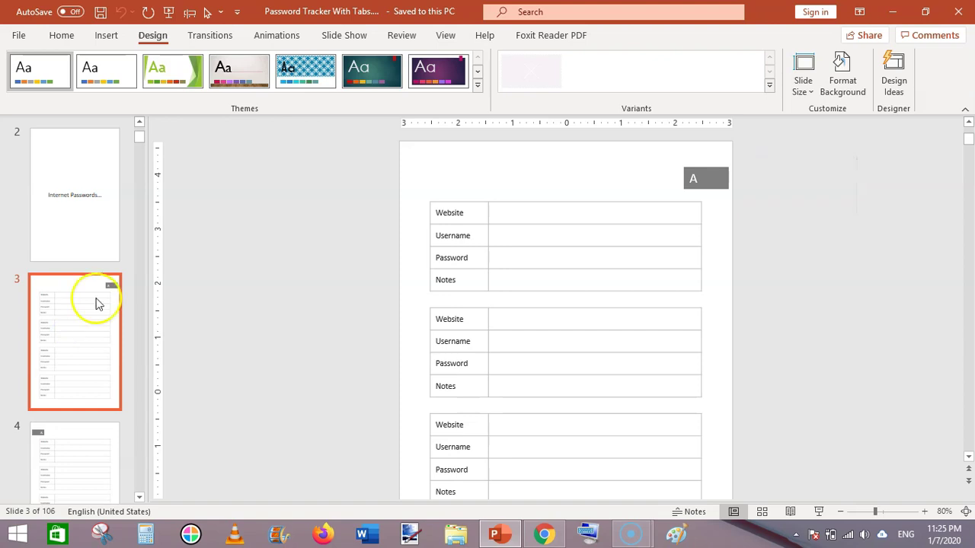
left_click(75, 214)
left_click(139, 124)
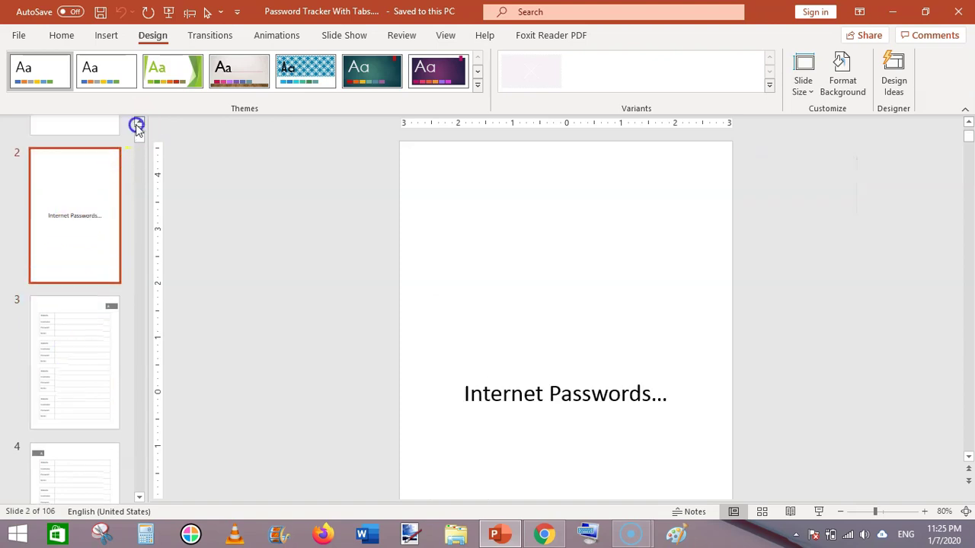
left_click(67, 207)
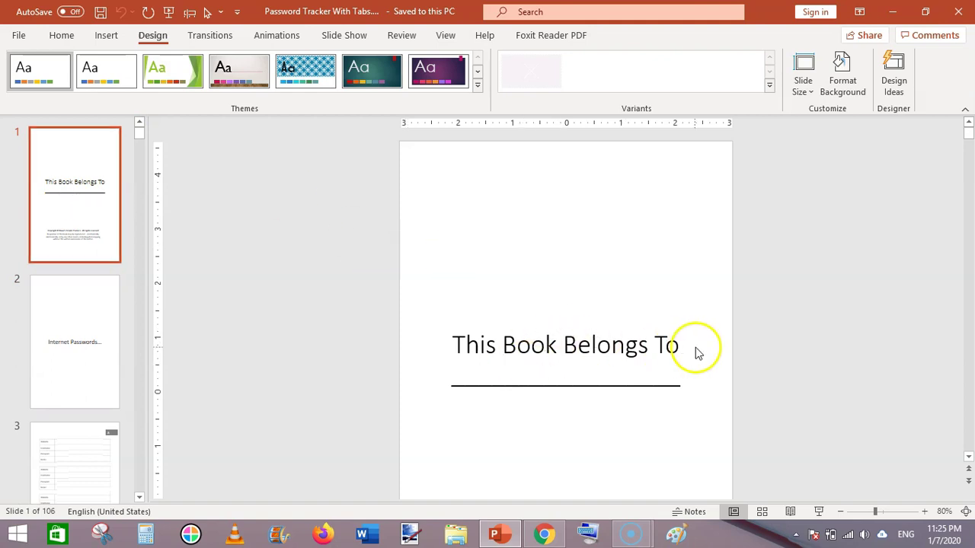
left_click(84, 330)
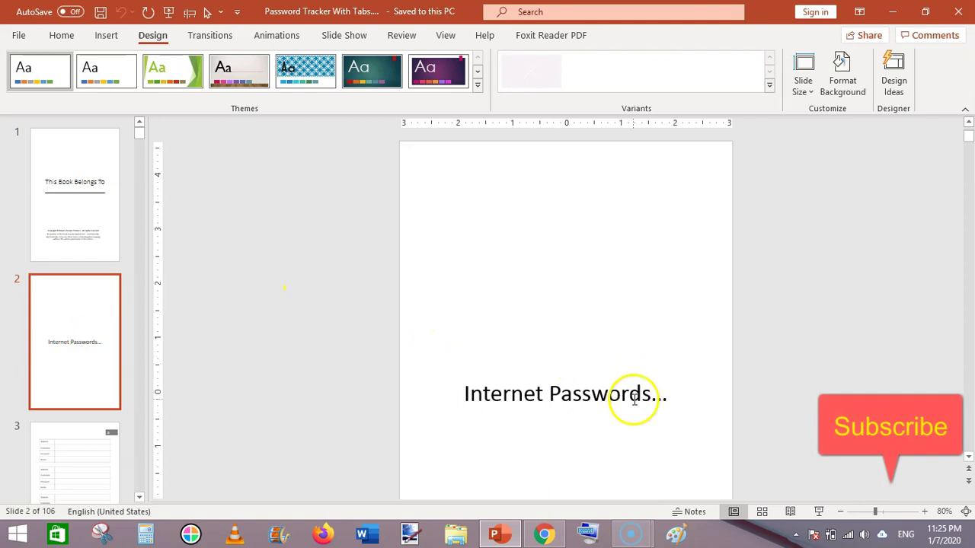
left_click(53, 482)
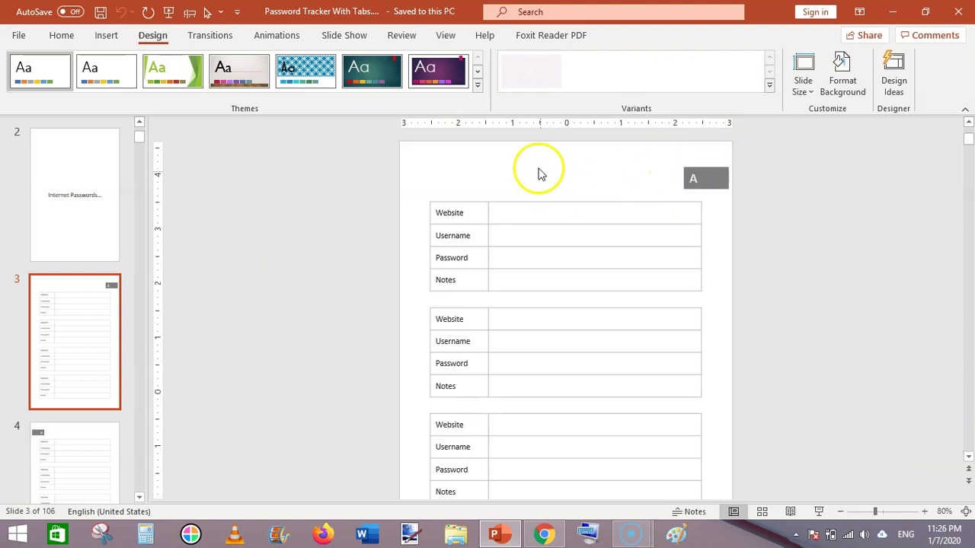
key("Page_Down")
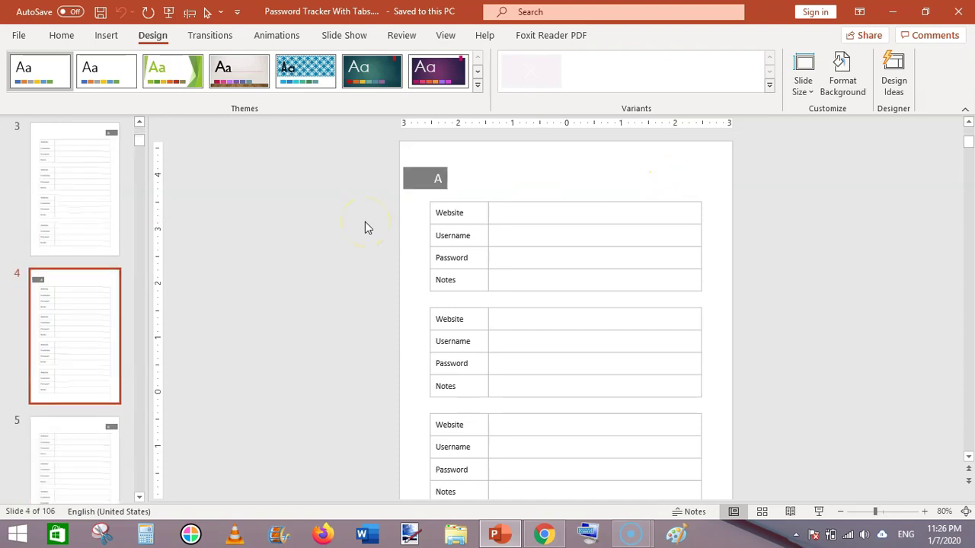
left_click(96, 200)
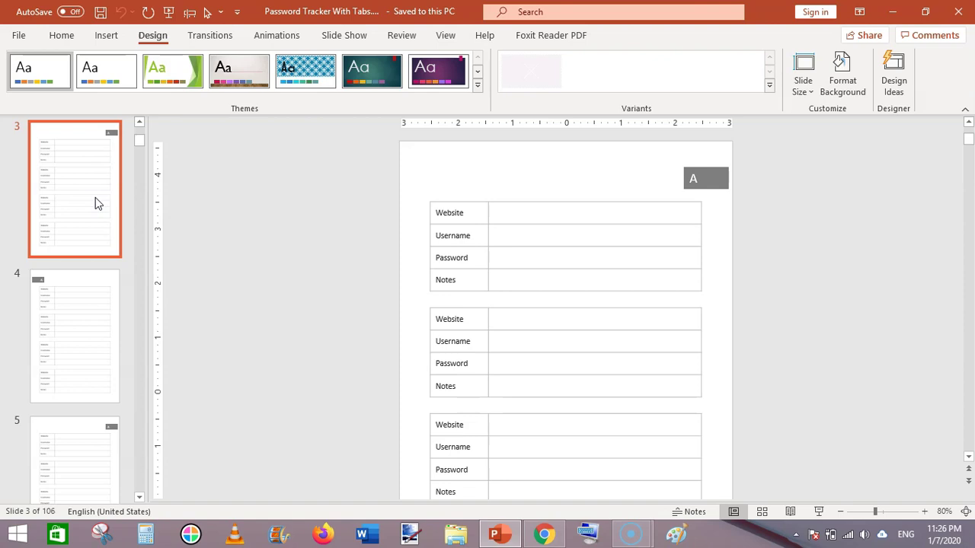
left_click(76, 309)
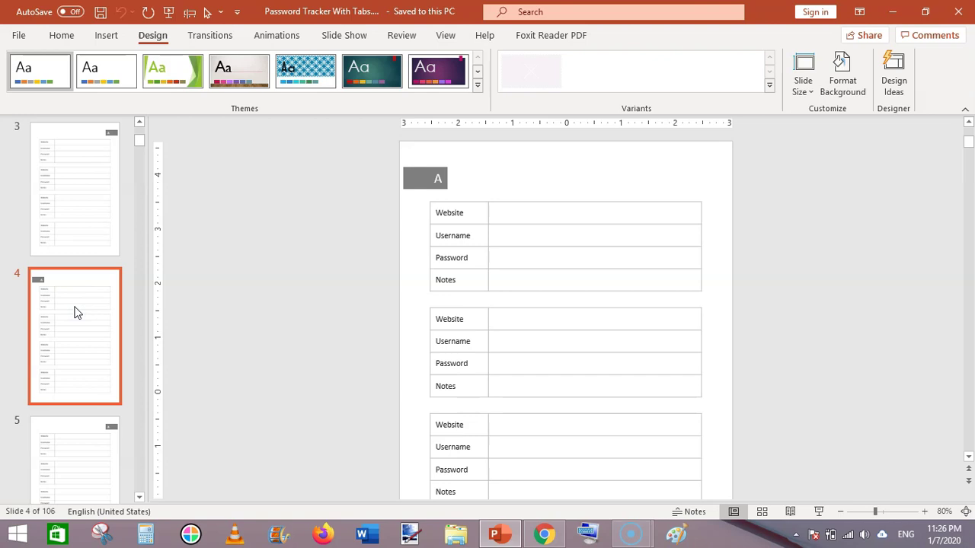
left_click(429, 177)
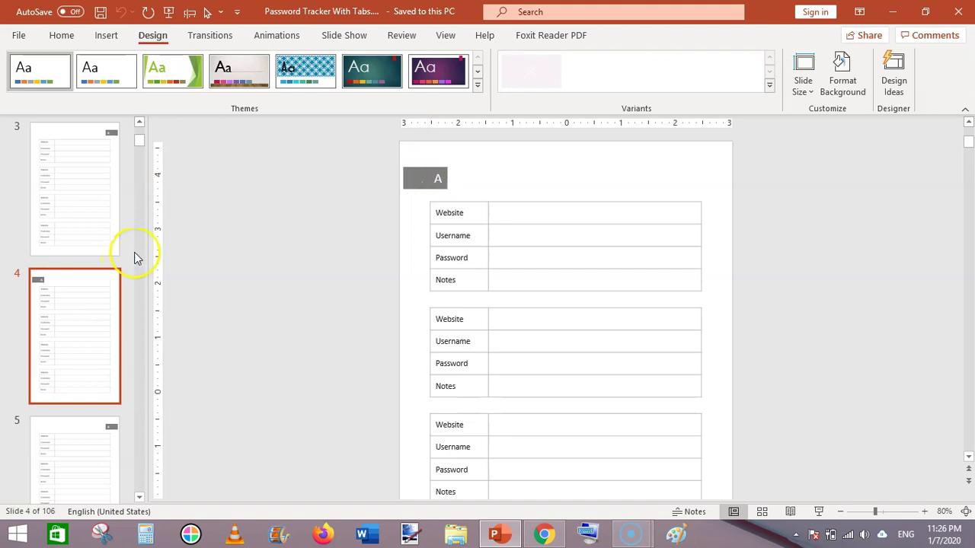
left_click(67, 185)
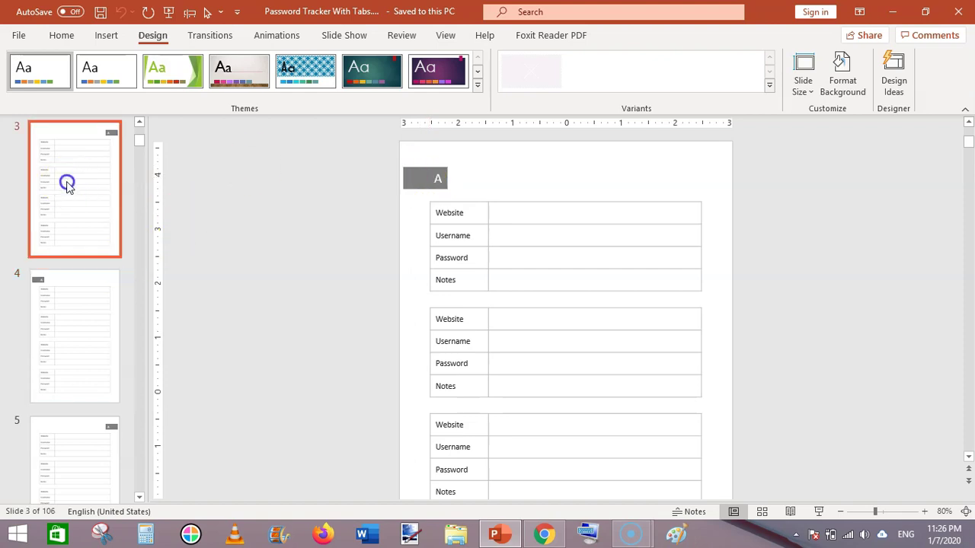
left_click(102, 323)
left_click(223, 279)
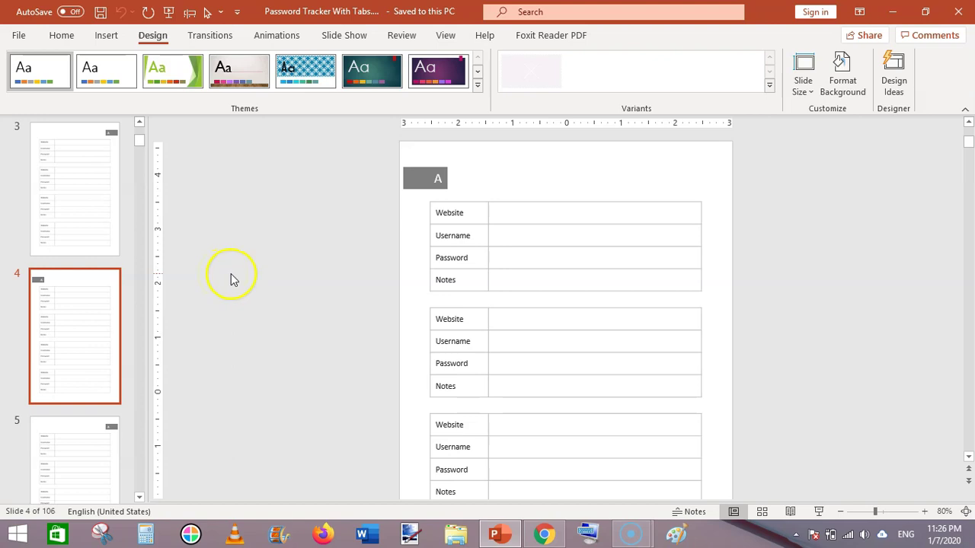
Switch to Chrome and search the web for "kdp interior template" in a new tab
mouse_move(544, 538)
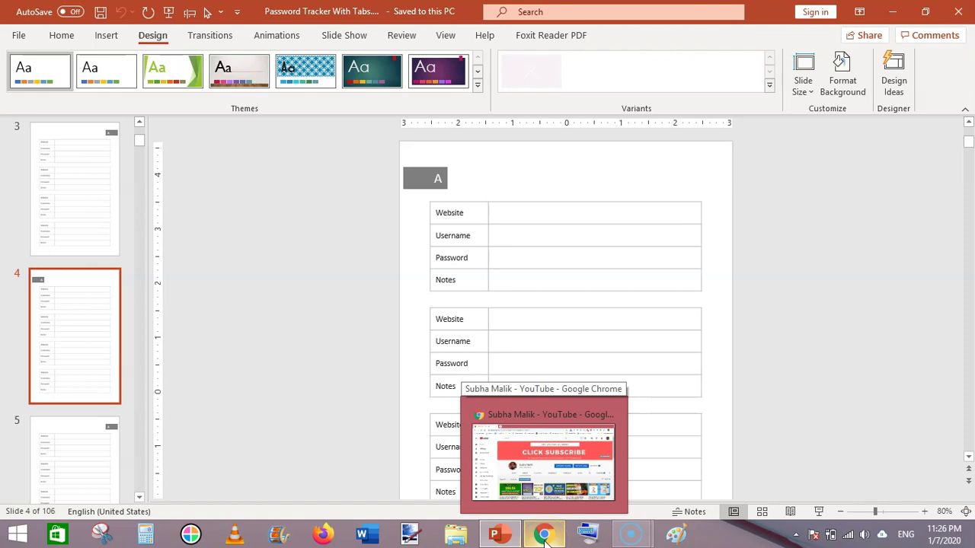
left_click(545, 538)
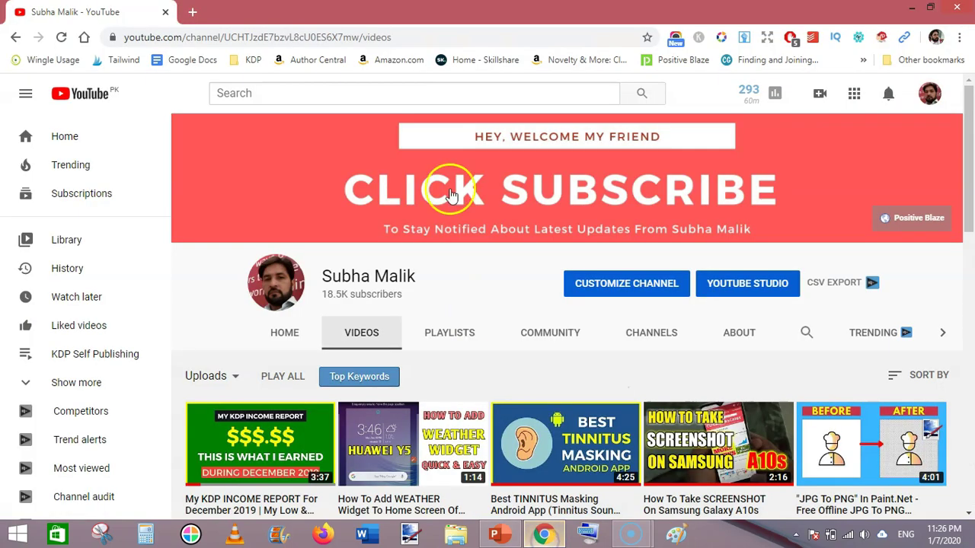
left_click(194, 13)
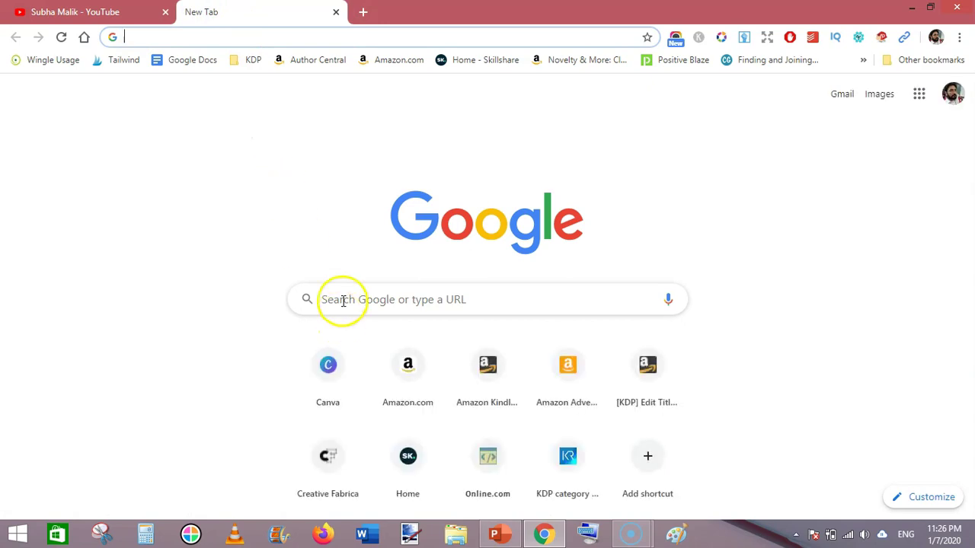
type("d")
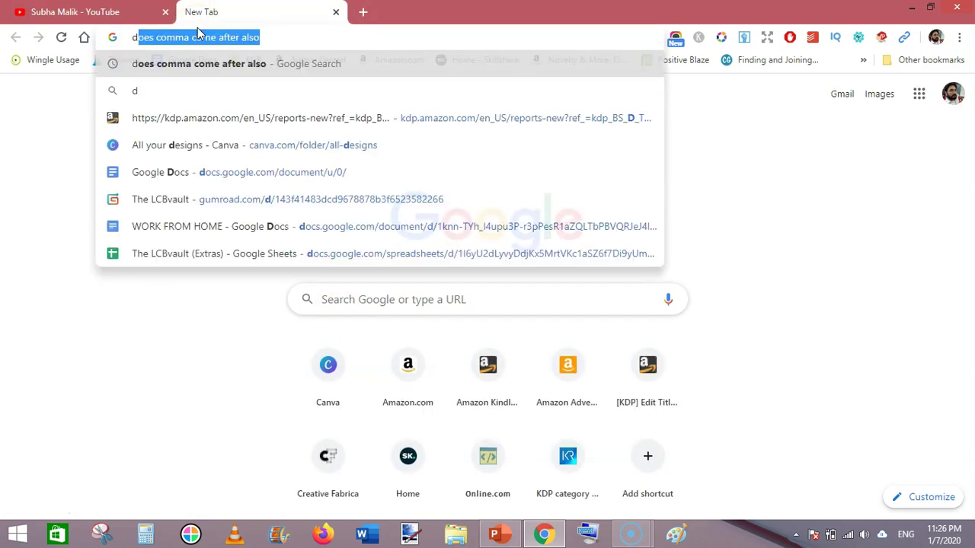
key("BackSpace")
key("BackSpace")
type("k")
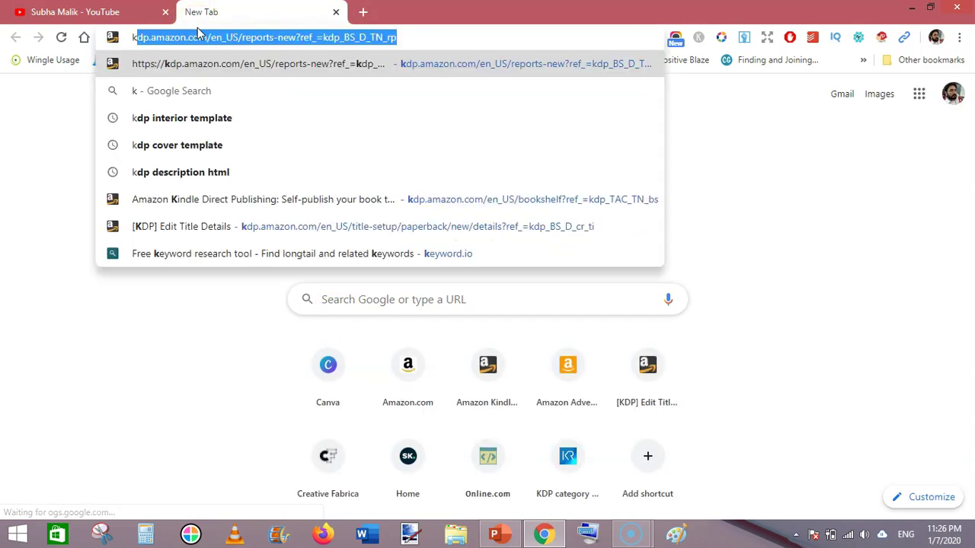
type("dp in")
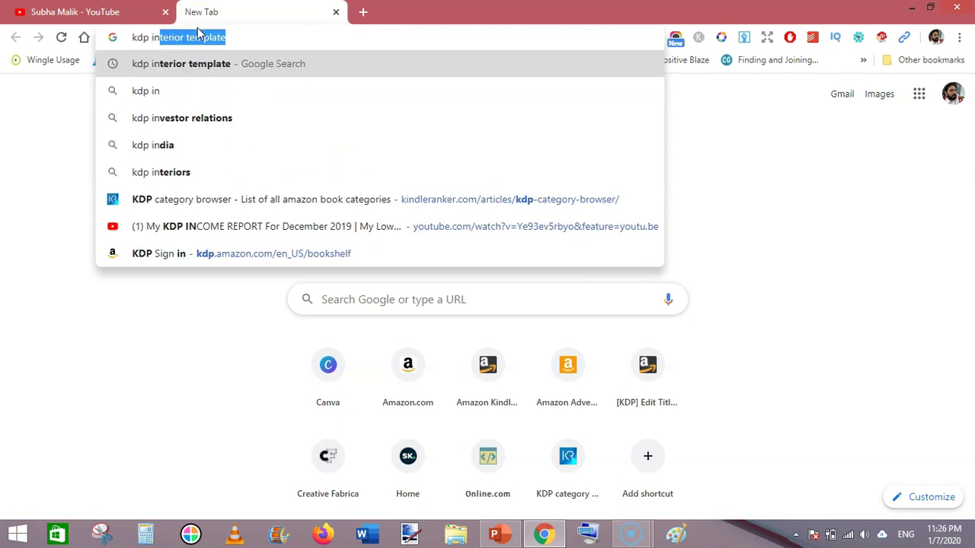
left_click(208, 65)
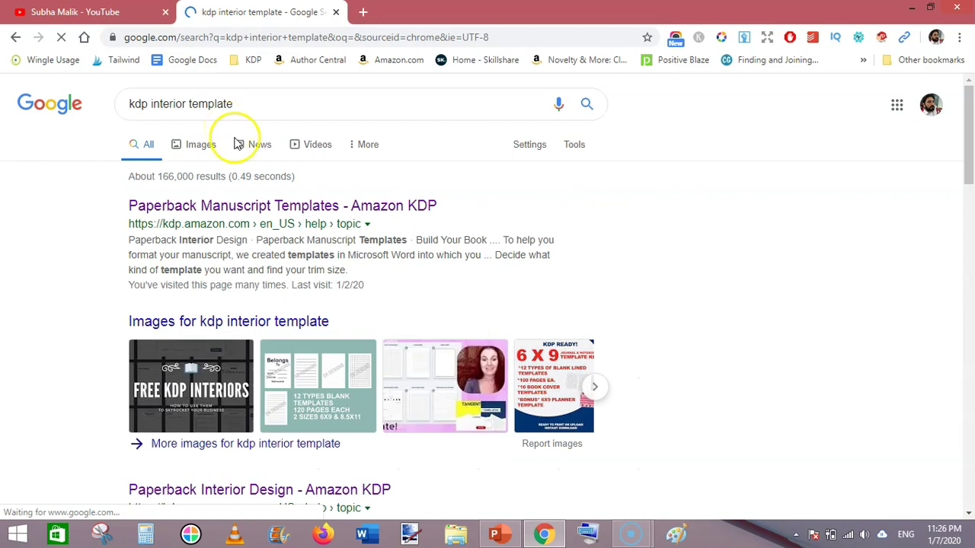
Open Amazon KDP's Paperback Manuscript Templates page and look up the page sizes with and without bleed
left_click(282, 207)
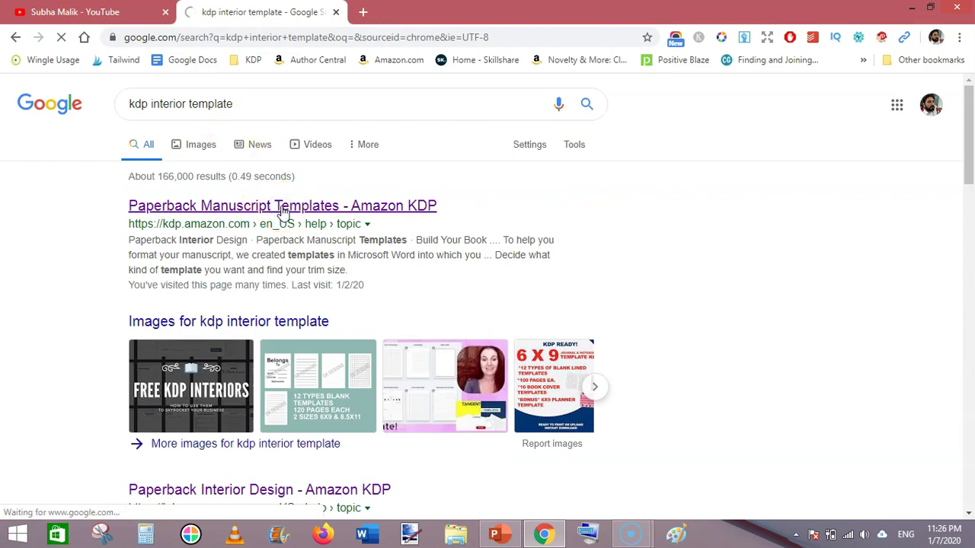
left_click(294, 202)
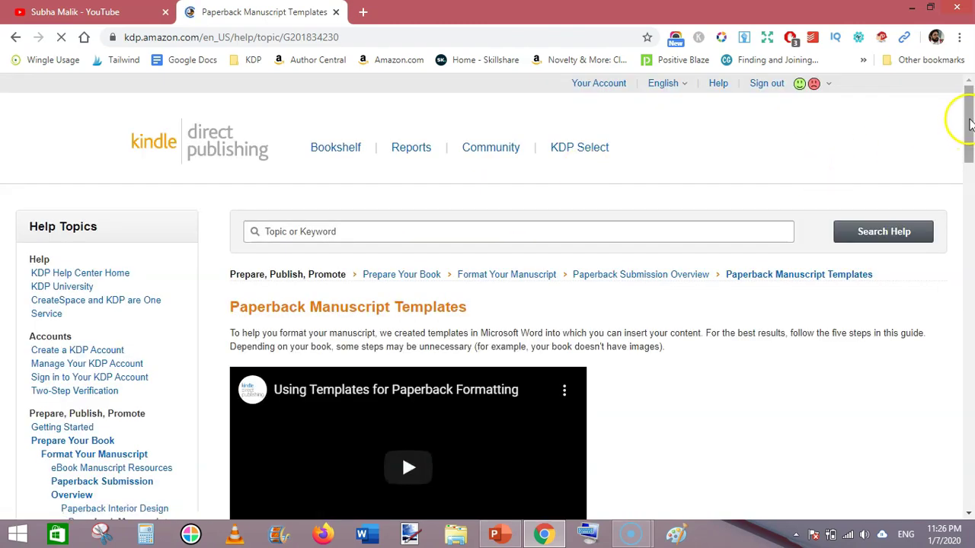
left_click_drag(970, 124, 971, 264)
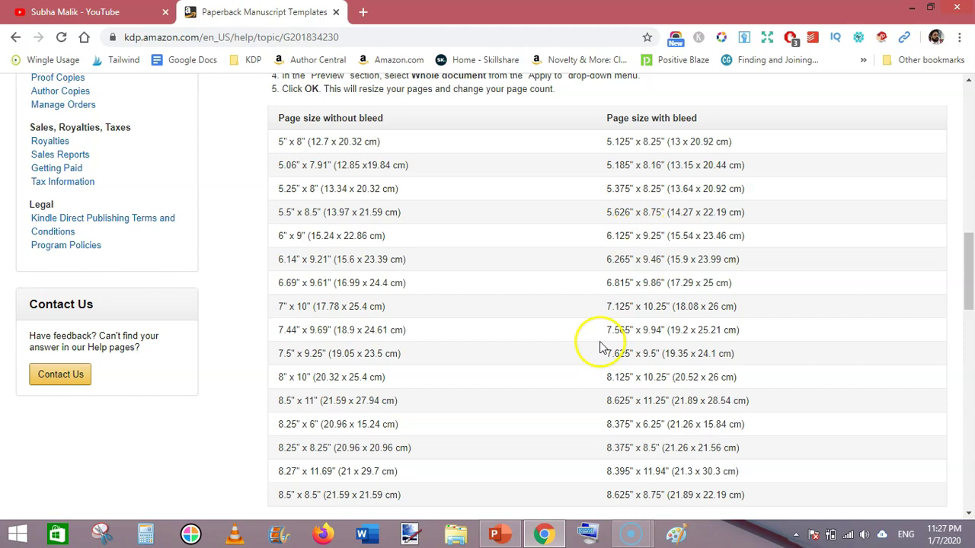
Switch back to PowerPoint and create a new blank presentation
left_click(495, 534)
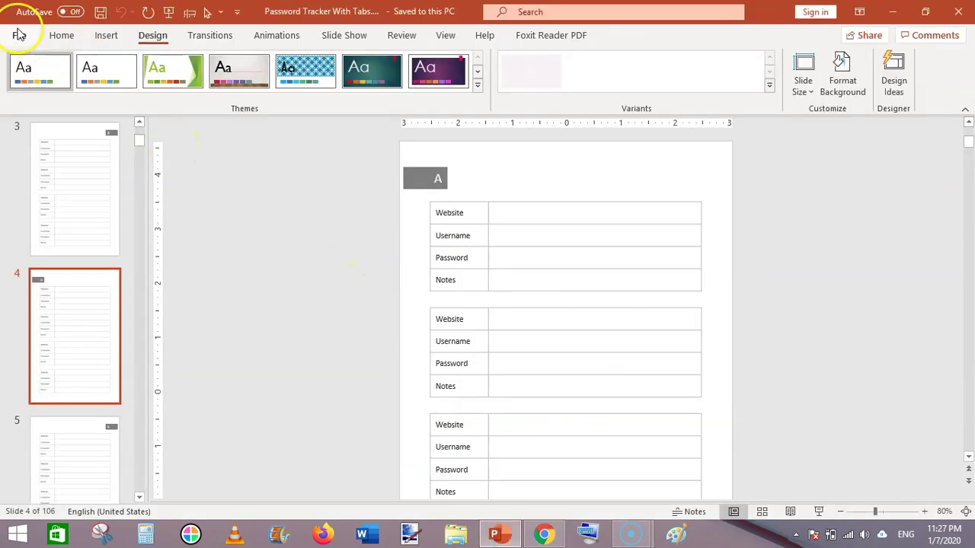
left_click(18, 39)
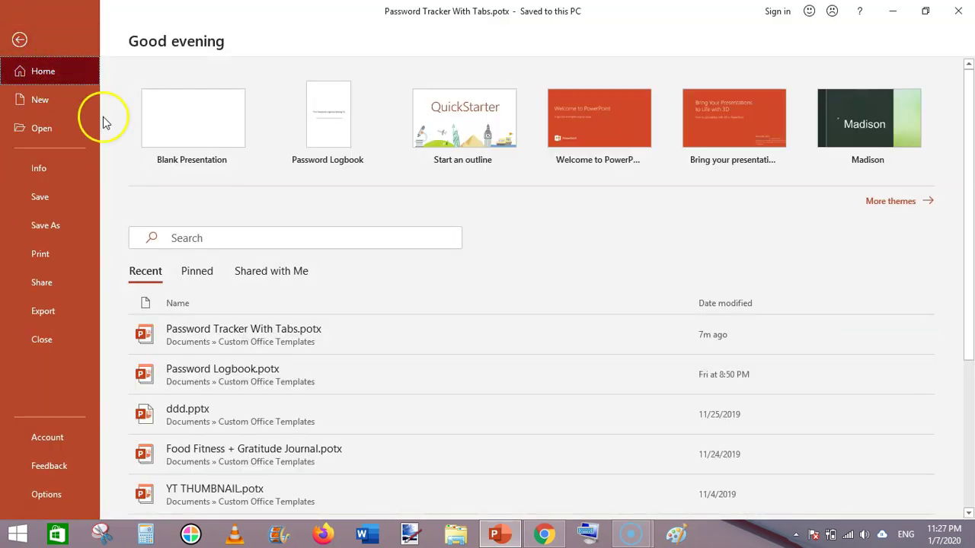
left_click(179, 131)
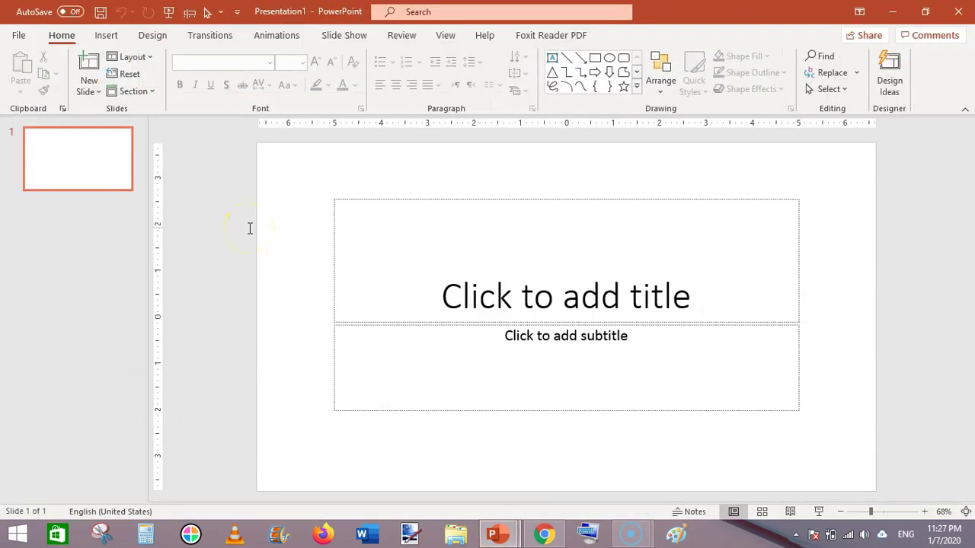
Delete the title and subtitle placeholders from the first slide
left_click(300, 240)
key("ctrl+a")
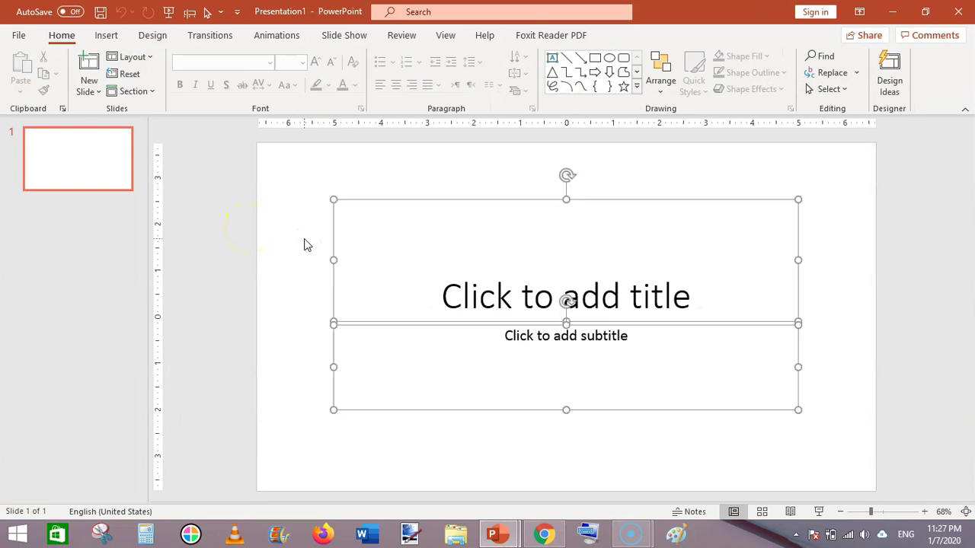
key("Delete")
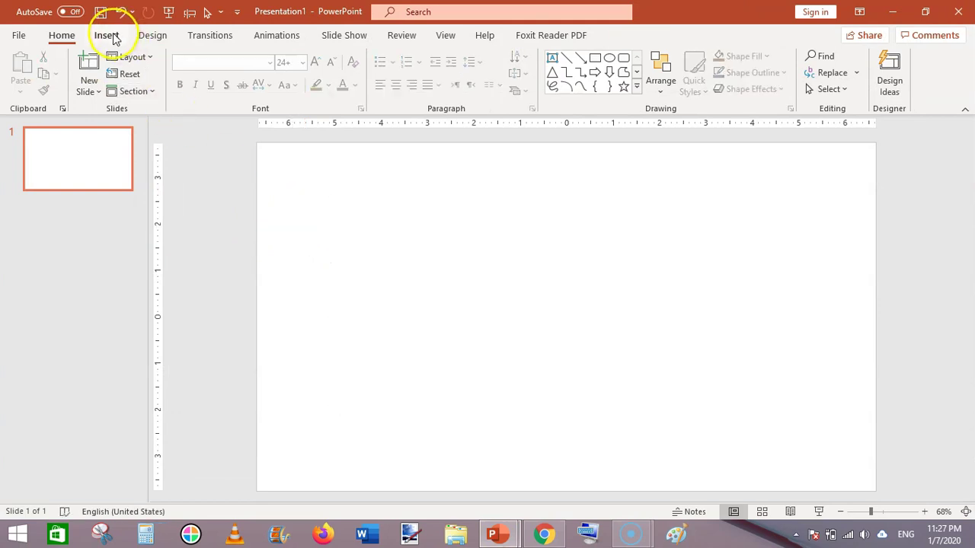
Open the custom slide size settings and set the slide width to 6.125 in
left_click(152, 36)
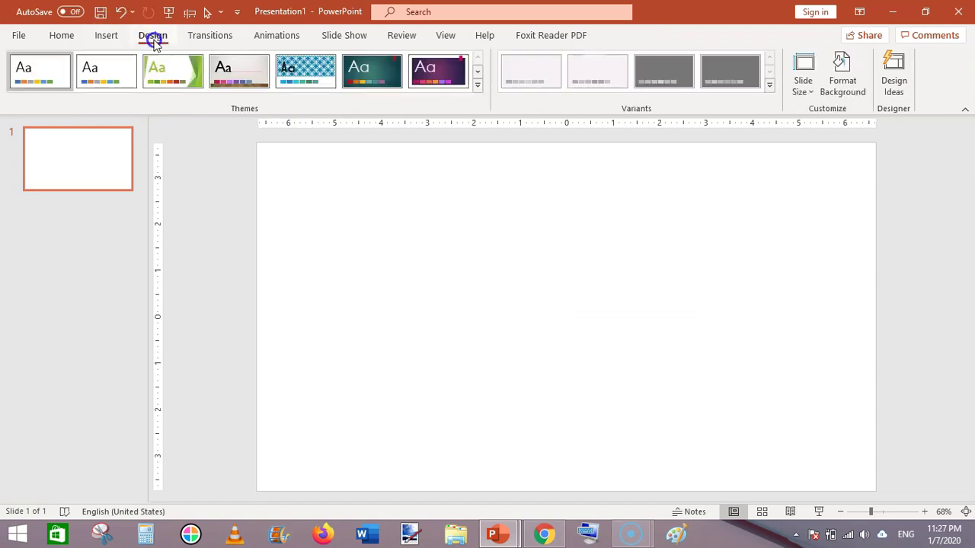
left_click(804, 82)
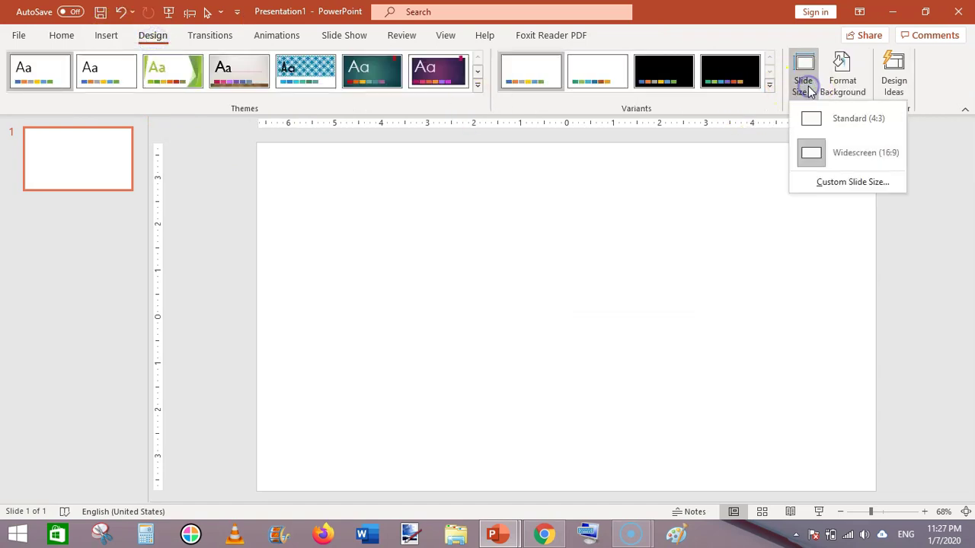
left_click(849, 182)
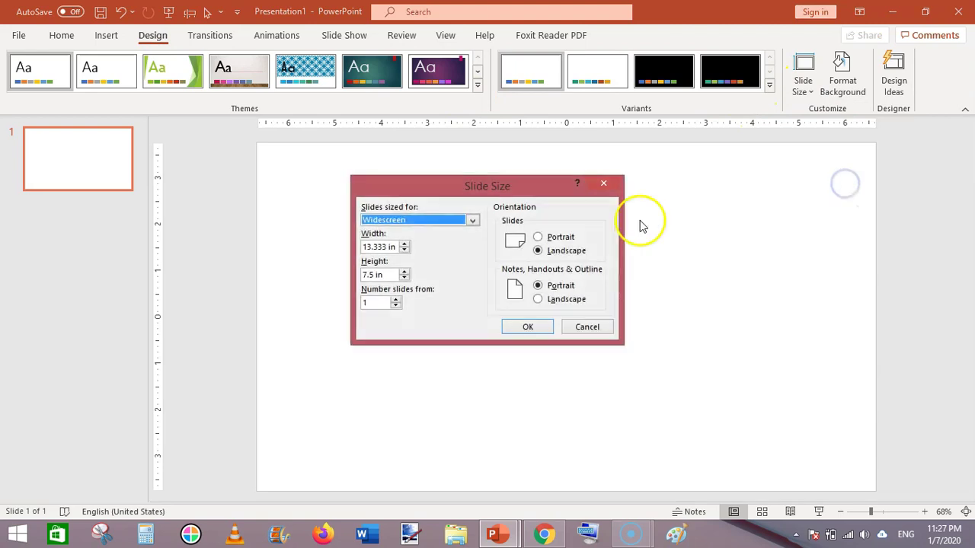
left_click(392, 249)
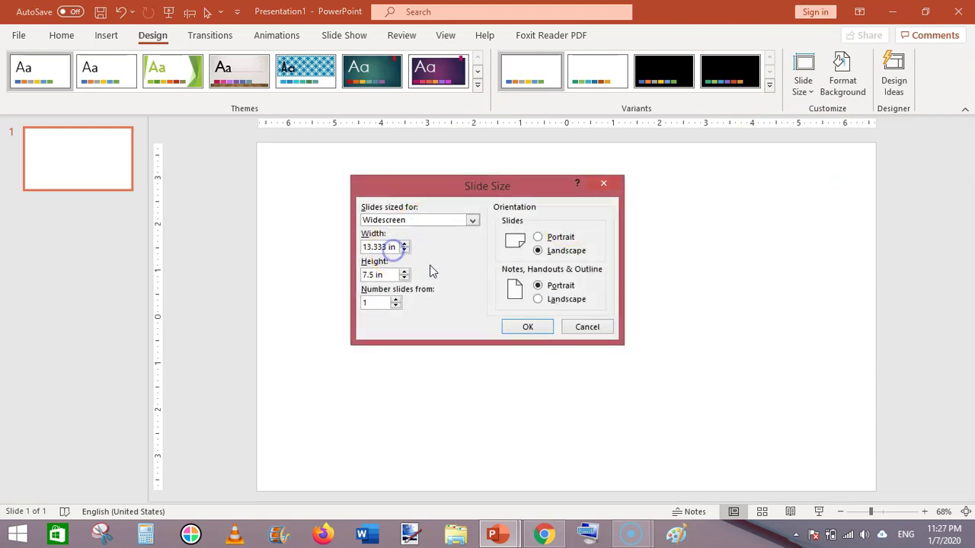
key("BackSpace")
key("BackSpace")
key("BackSpace")
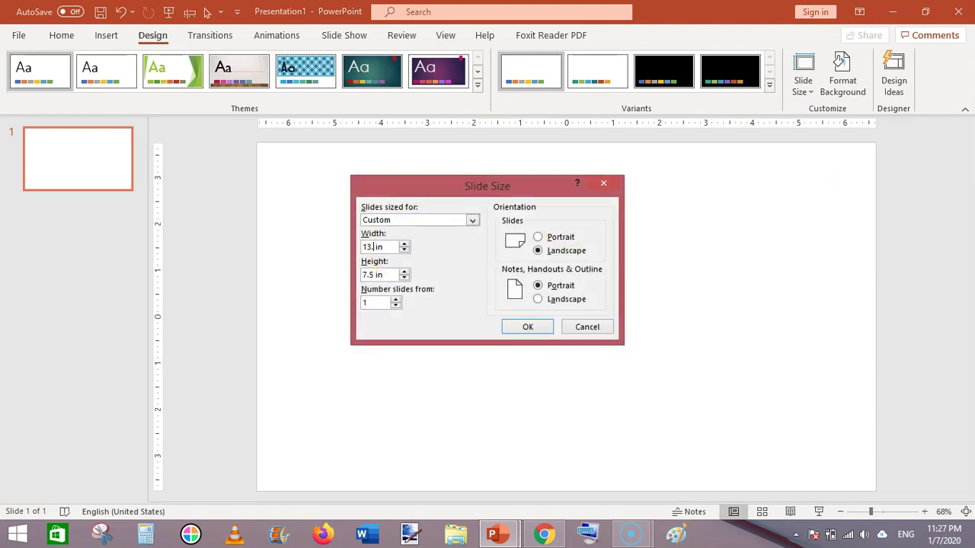
key("BackSpace")
key("BackSpace")
key("BackSpace")
type("6.12")
Set the slide height to 9.25 in and apply the custom page size to the presentation
left_click(389, 275)
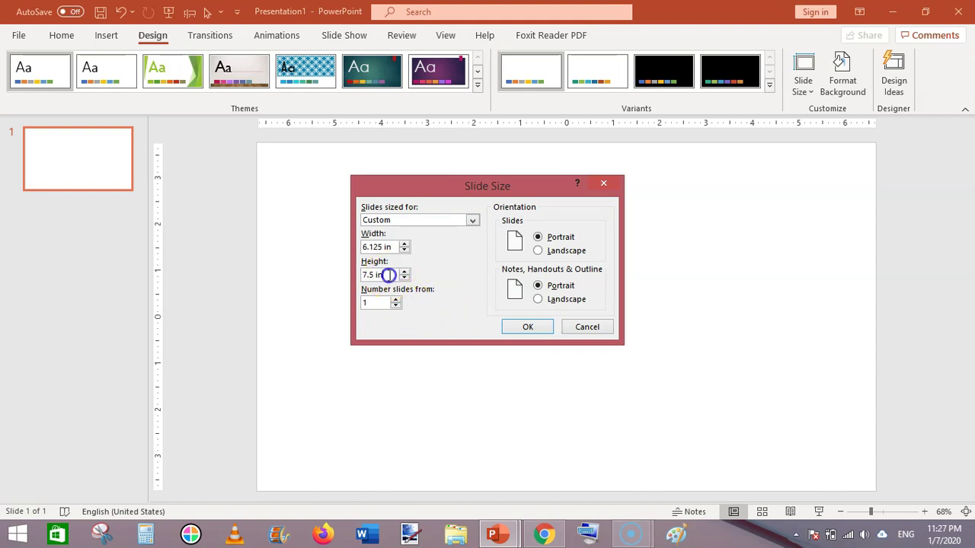
type("9")
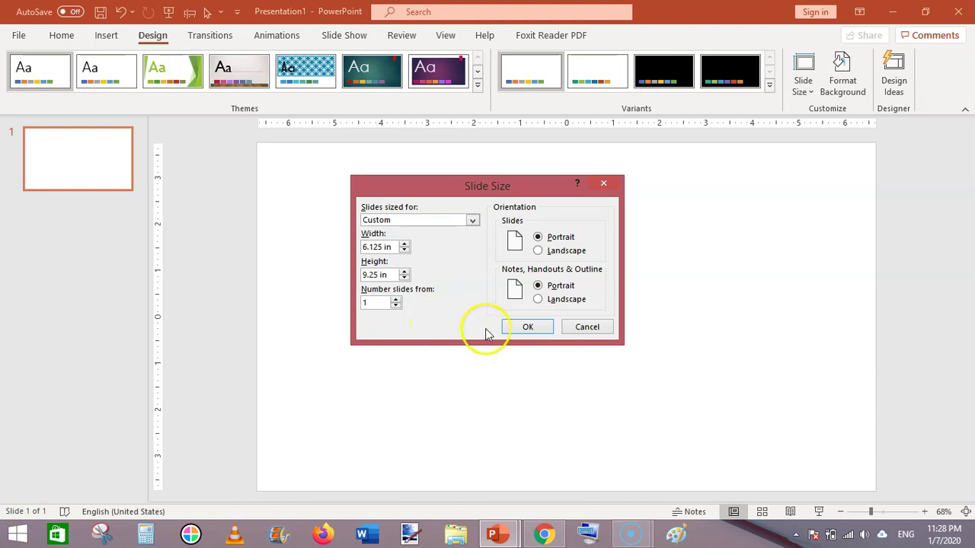
left_click(526, 327)
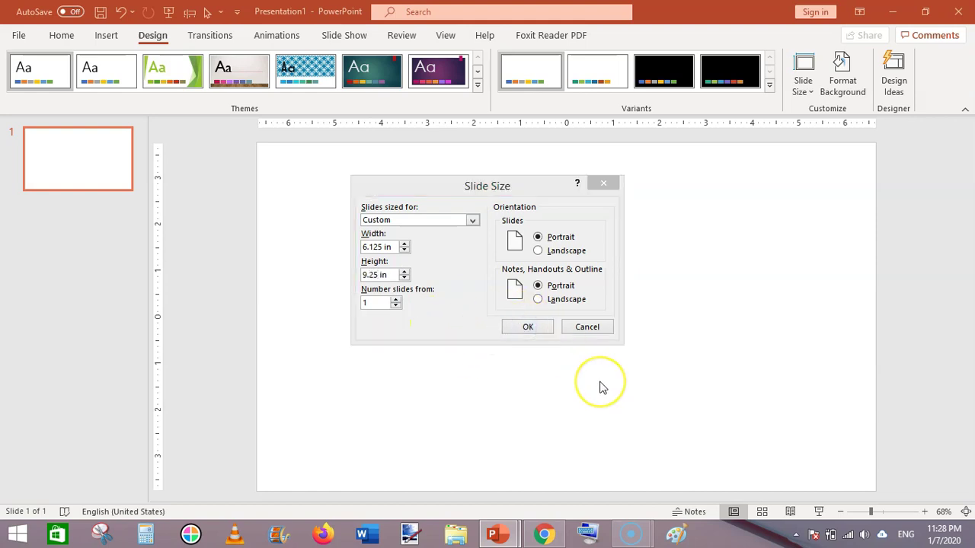
left_click(572, 361)
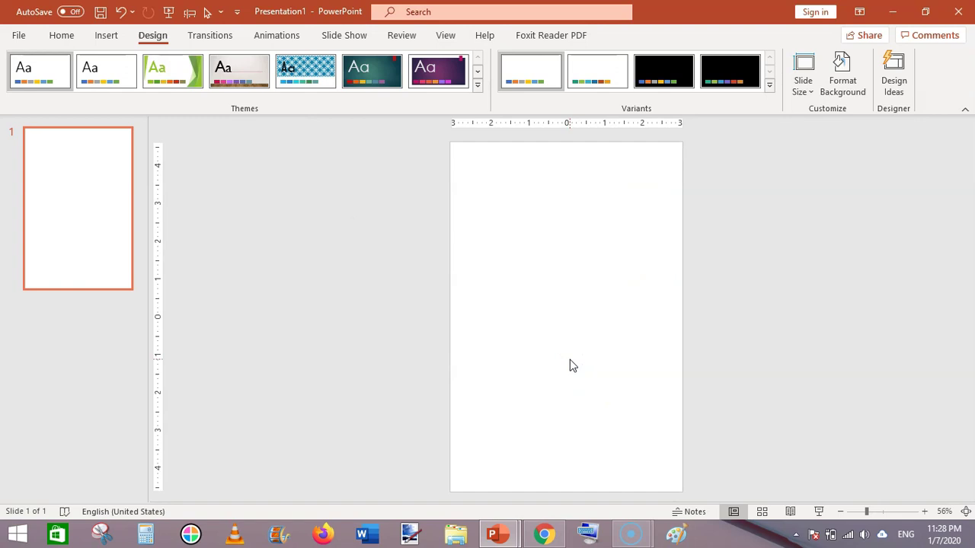
Draw a single-cell table about 4.7 in wide and 1.2 in high across the upper part of the page
left_click(109, 37)
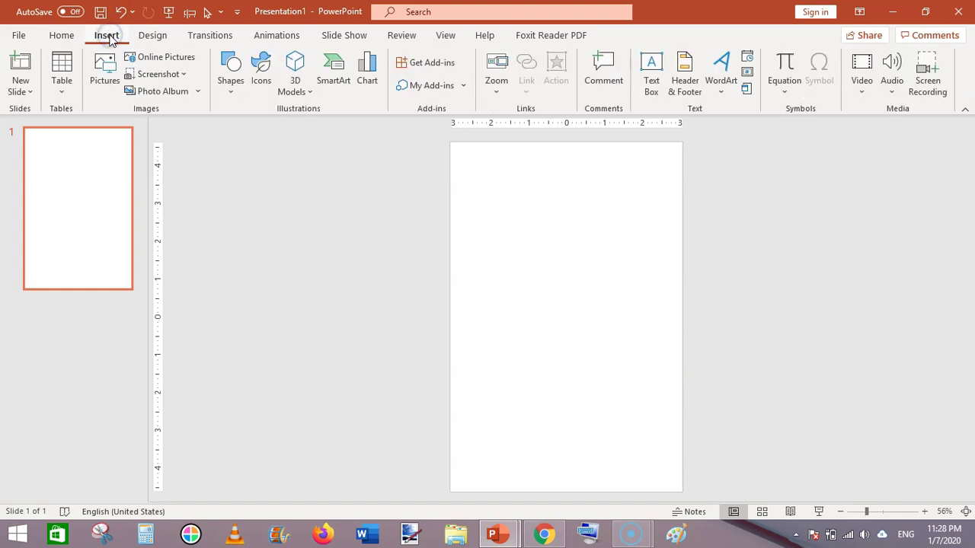
left_click(62, 91)
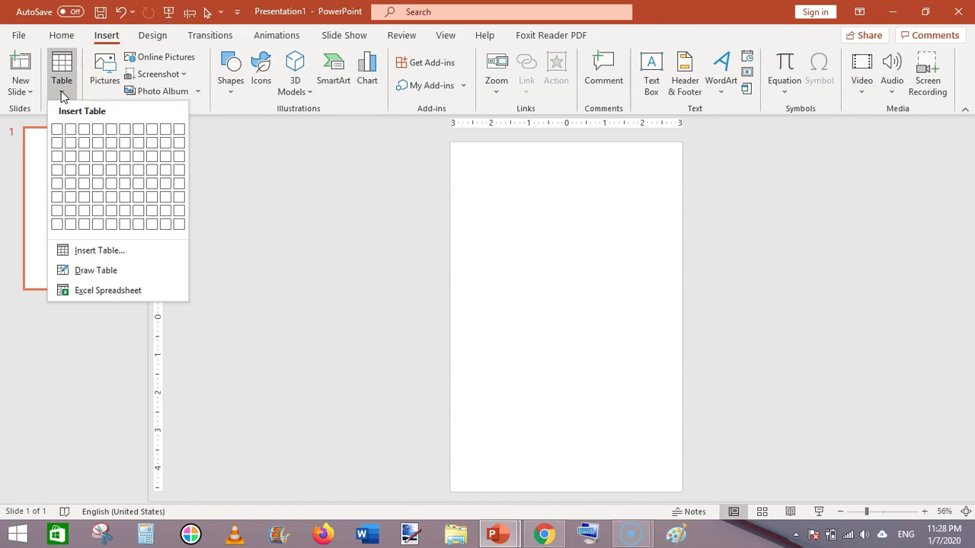
left_click(101, 271)
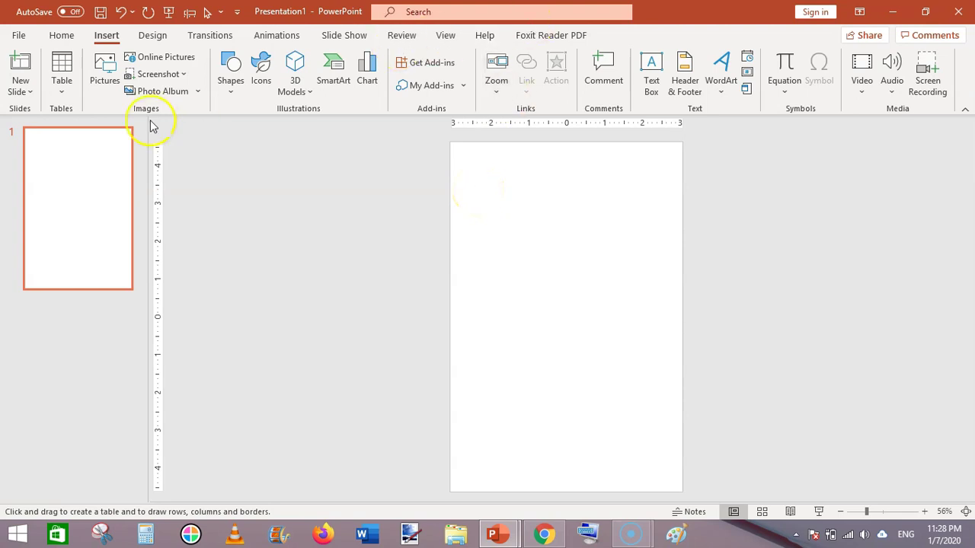
mouse_move(478, 191)
left_mouse_down()
mouse_move(514, 214)
mouse_move(675, 235)
mouse_move(657, 237)
left_mouse_up()
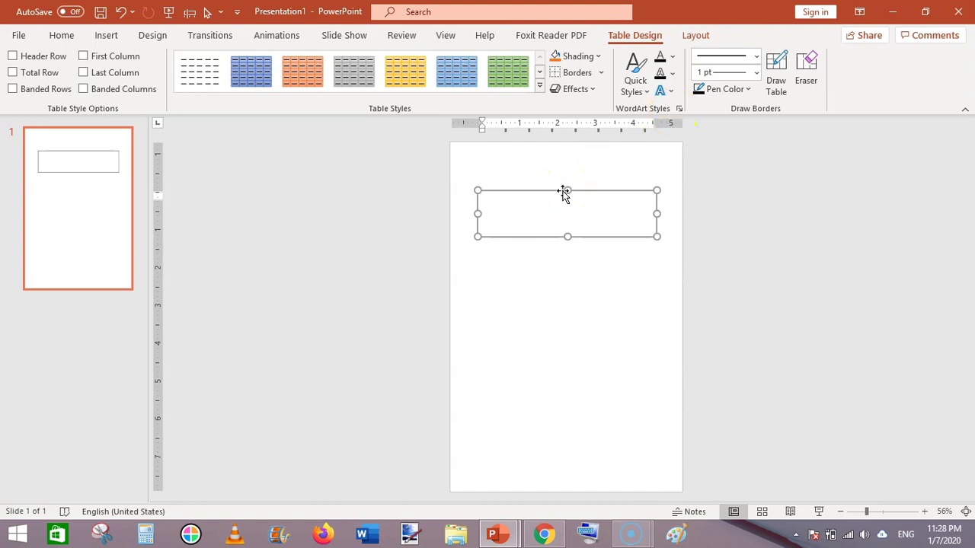
Set the table's text fill to a light grey theme shade
left_click(673, 59)
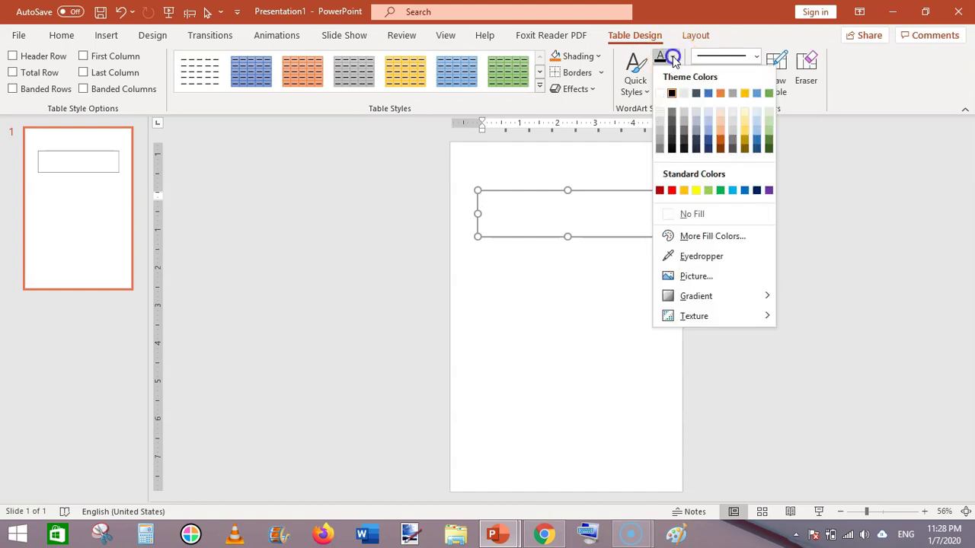
left_click(660, 118)
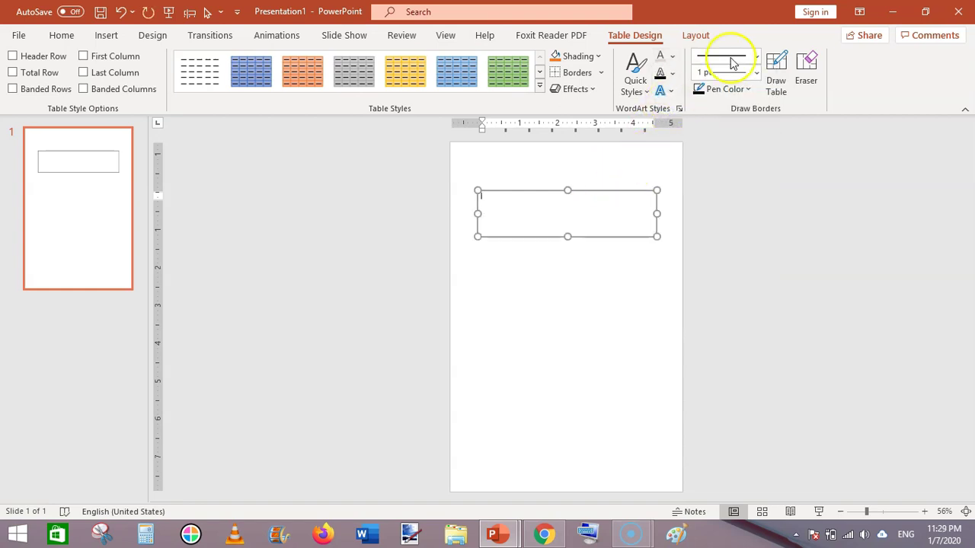
left_click(776, 73)
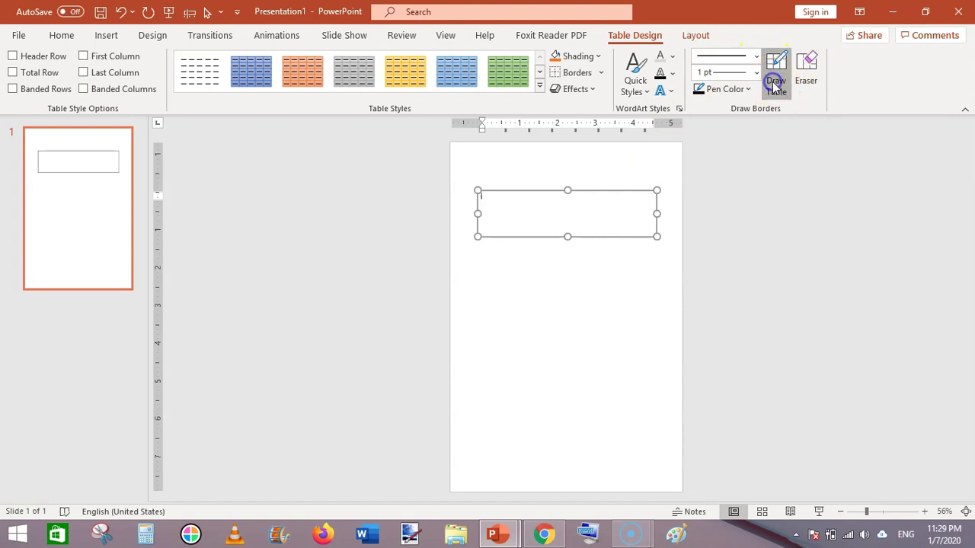
left_click(585, 189)
left_click(610, 279)
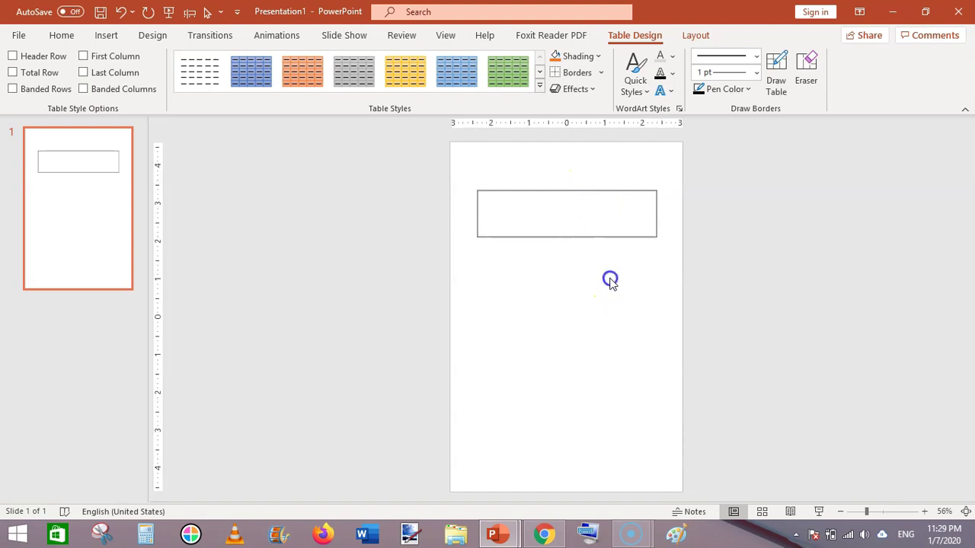
Insert three more rows below the table's single row
left_click(538, 191)
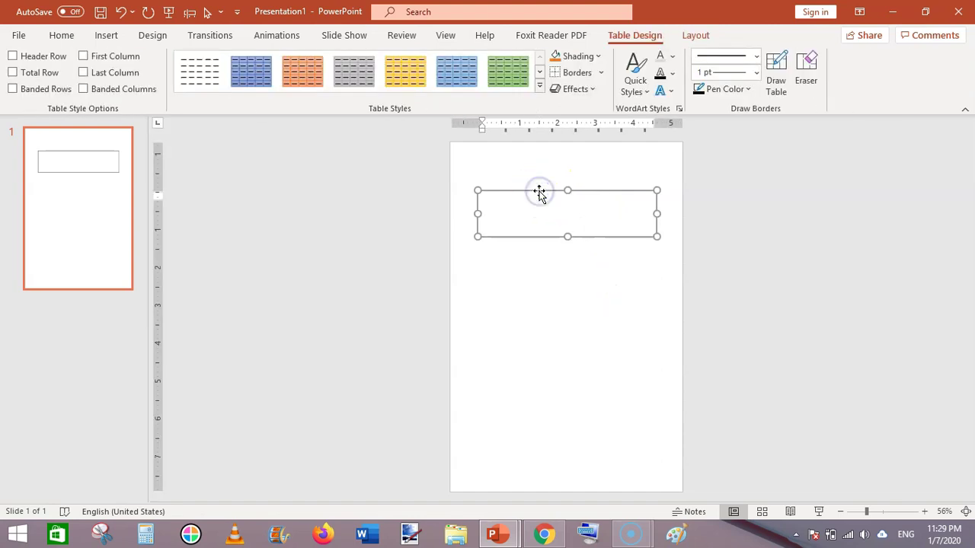
left_click(593, 216)
right_click(594, 217)
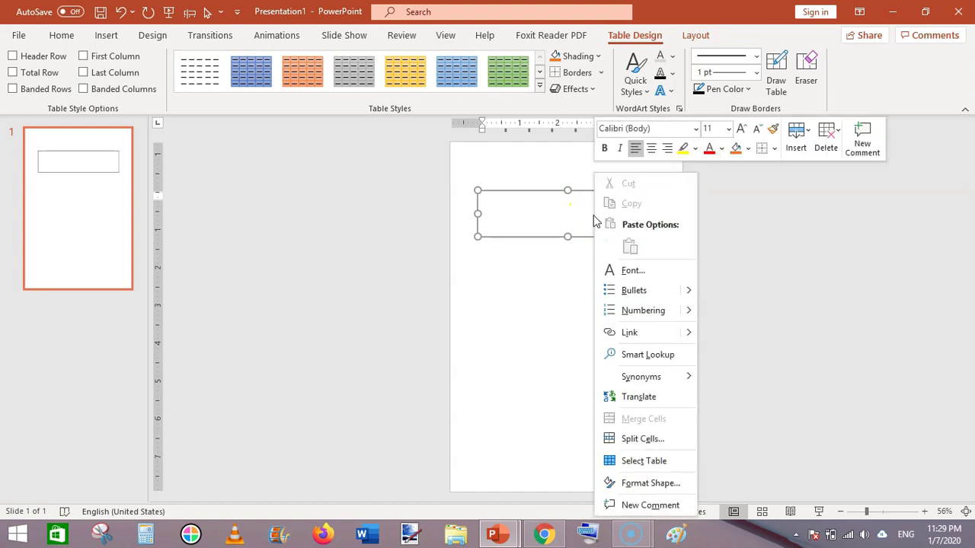
left_click(800, 143)
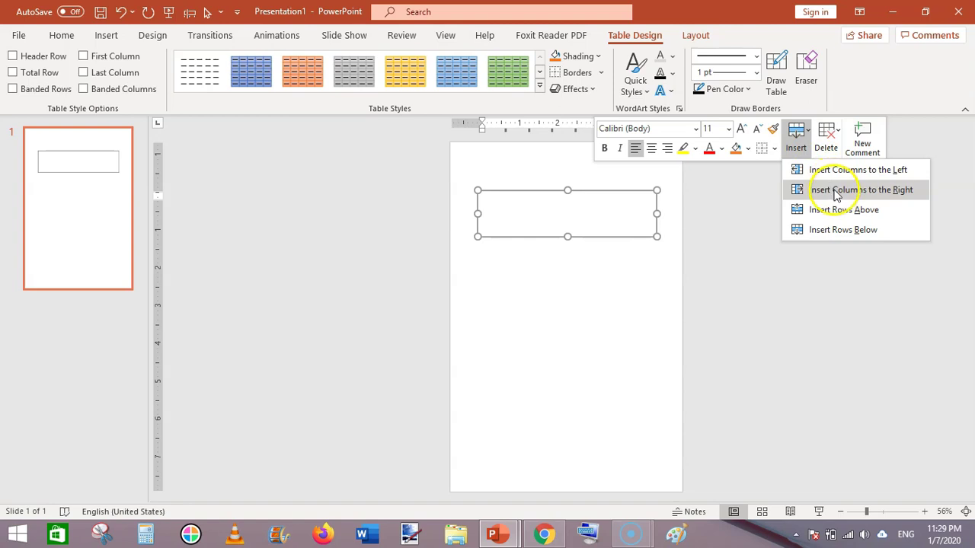
left_click(841, 231)
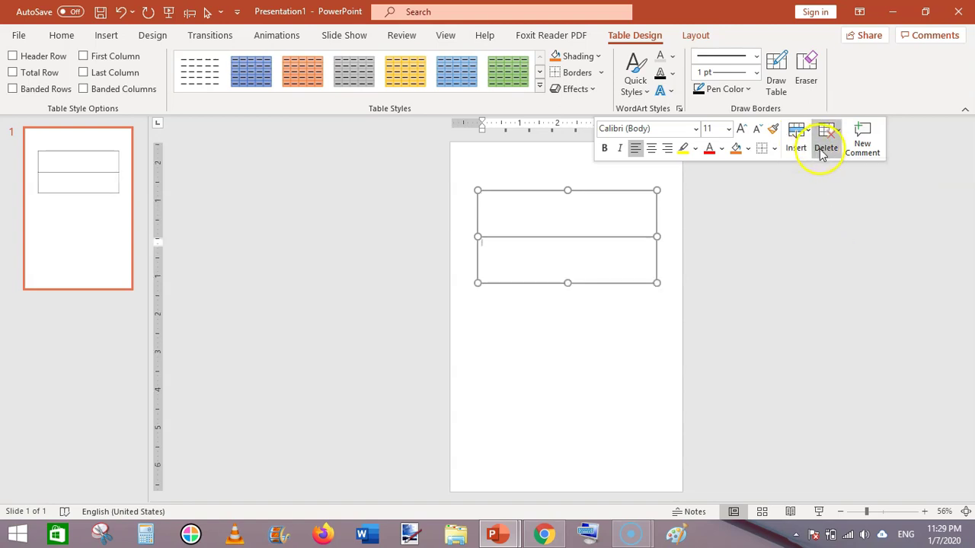
left_click(797, 147)
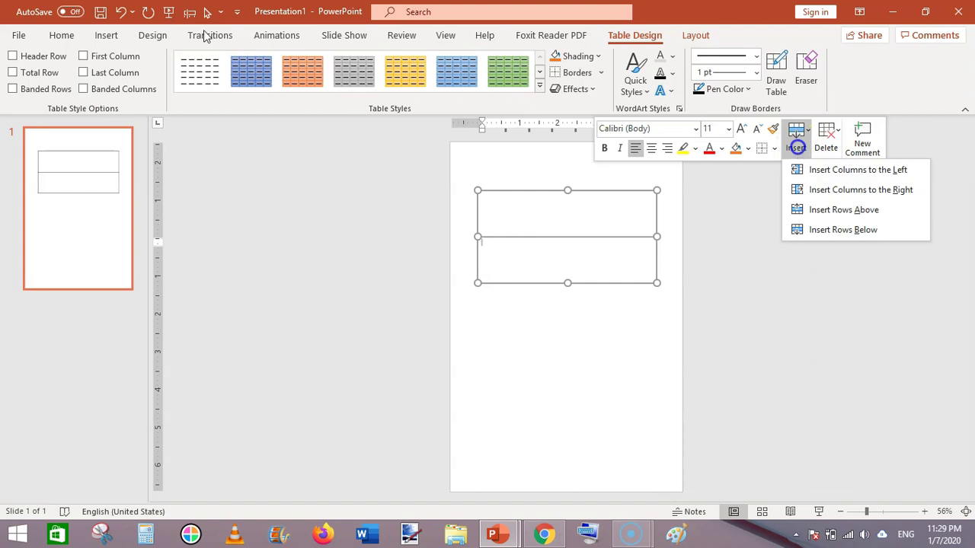
left_click(844, 231)
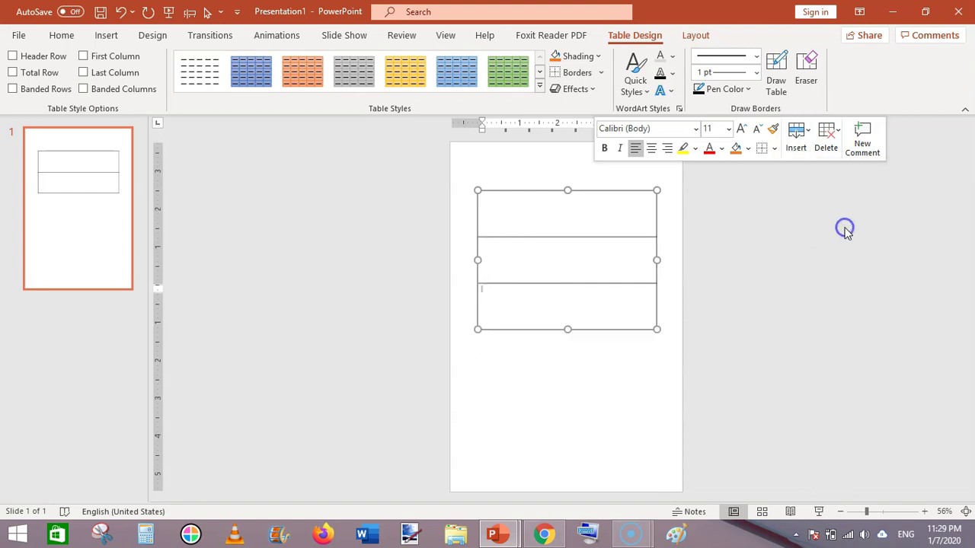
left_click(798, 138)
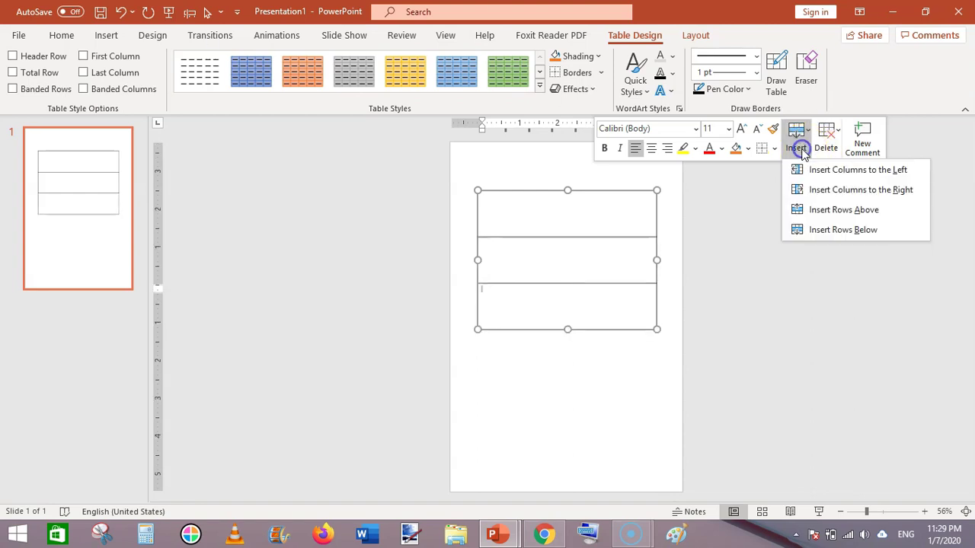
left_click(837, 231)
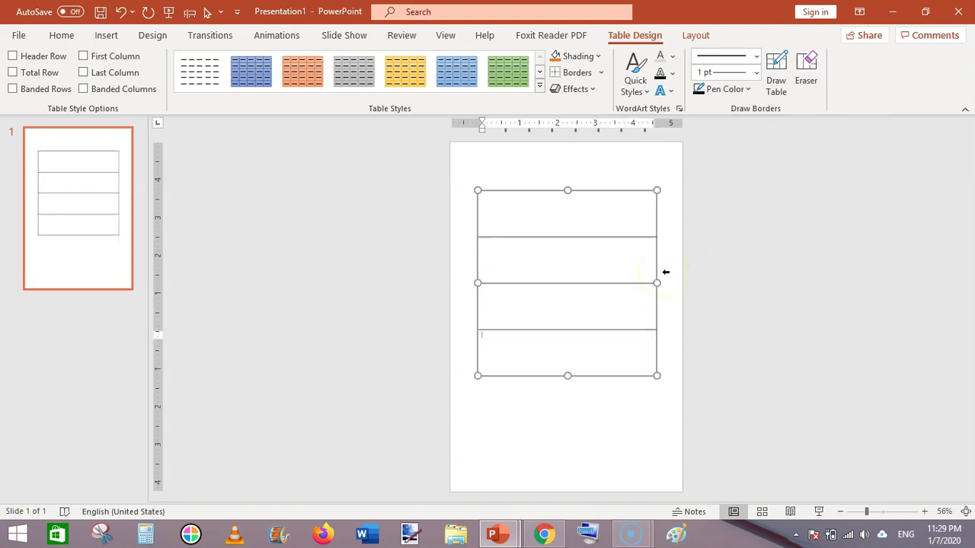
Insert a second column to the right of the existing table column
left_click(553, 206)
right_click(553, 205)
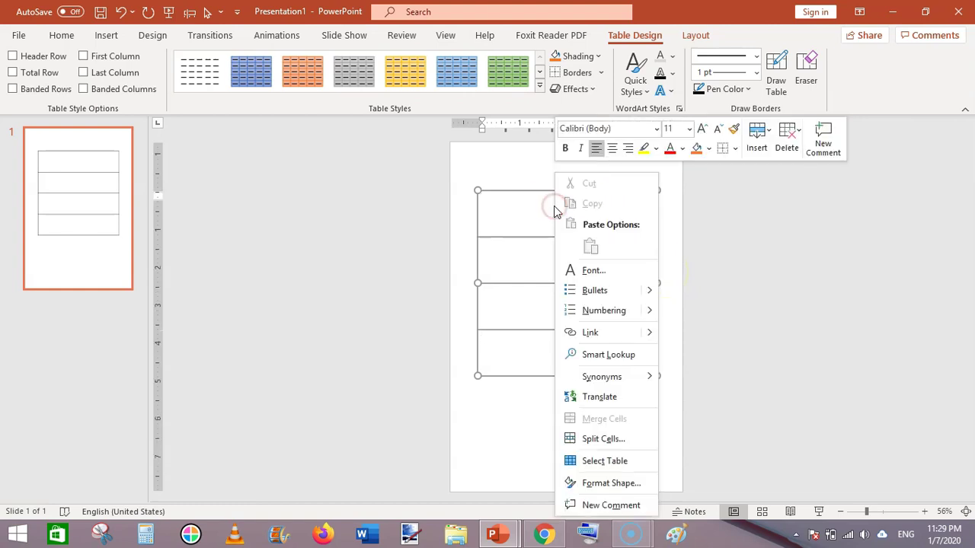
left_click(762, 149)
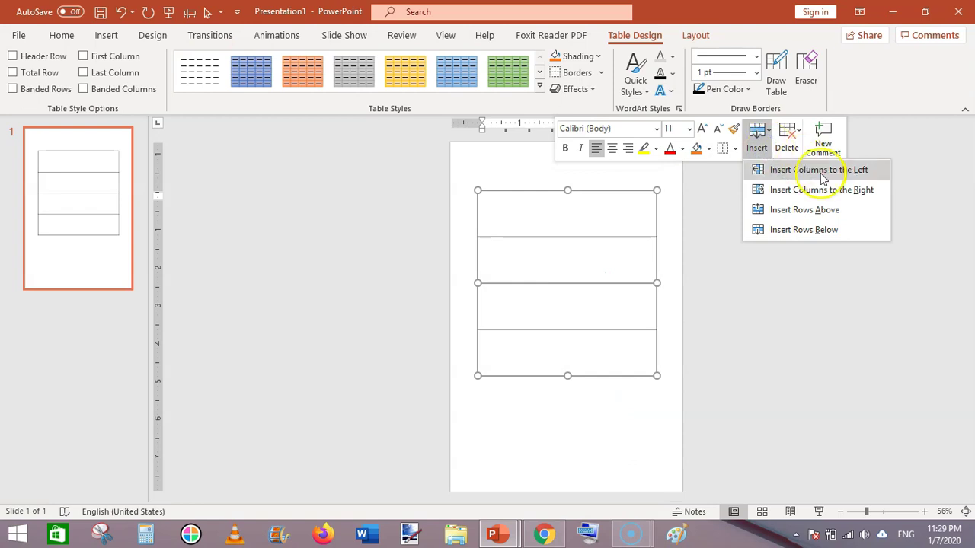
left_click(832, 192)
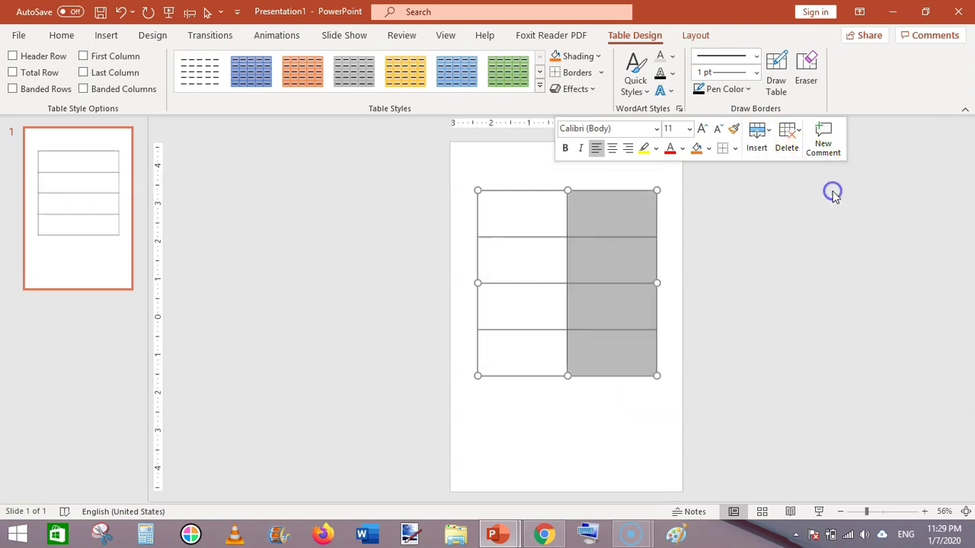
left_click(677, 274)
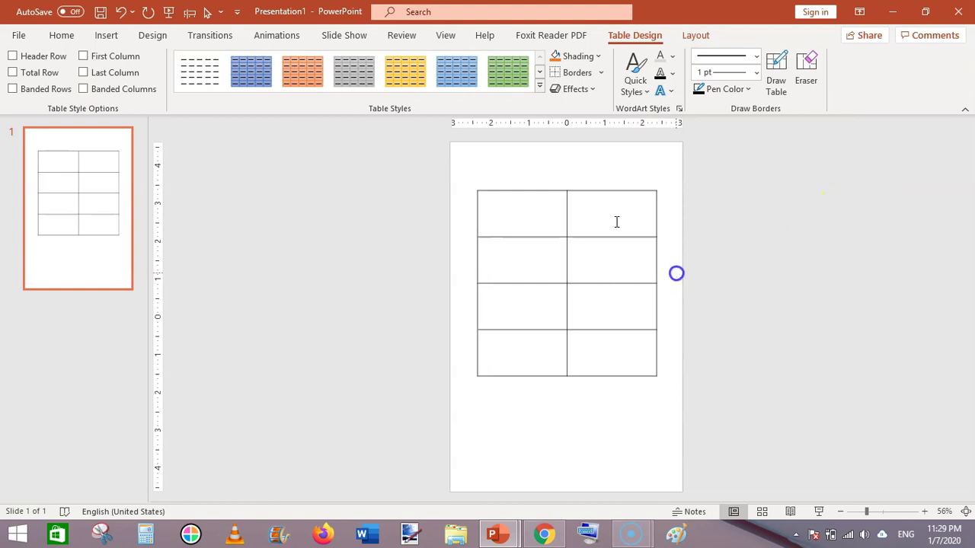
Narrow the table's first column to about 1.3 in, keeping the overall width, and nudge the table slightly upward
left_click(571, 191)
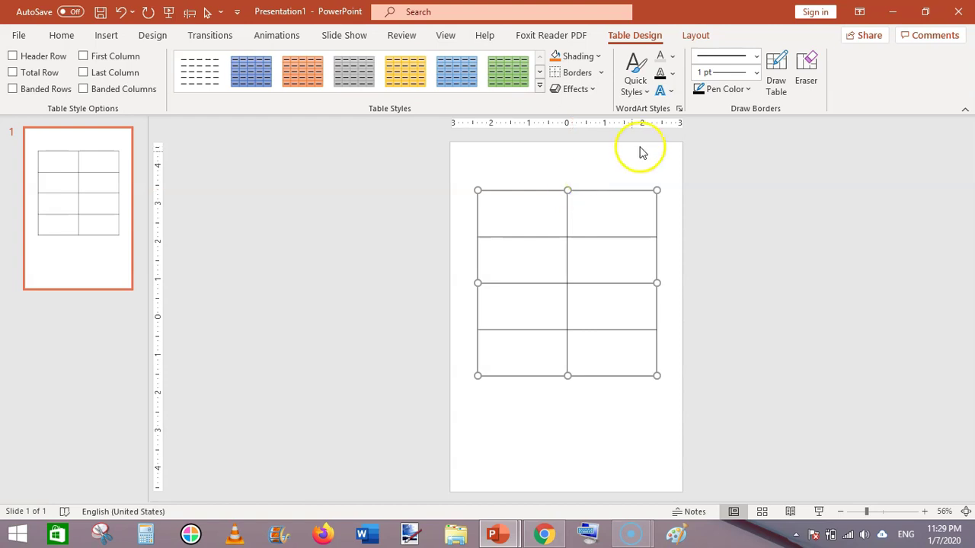
left_click_drag(566, 217, 527, 225)
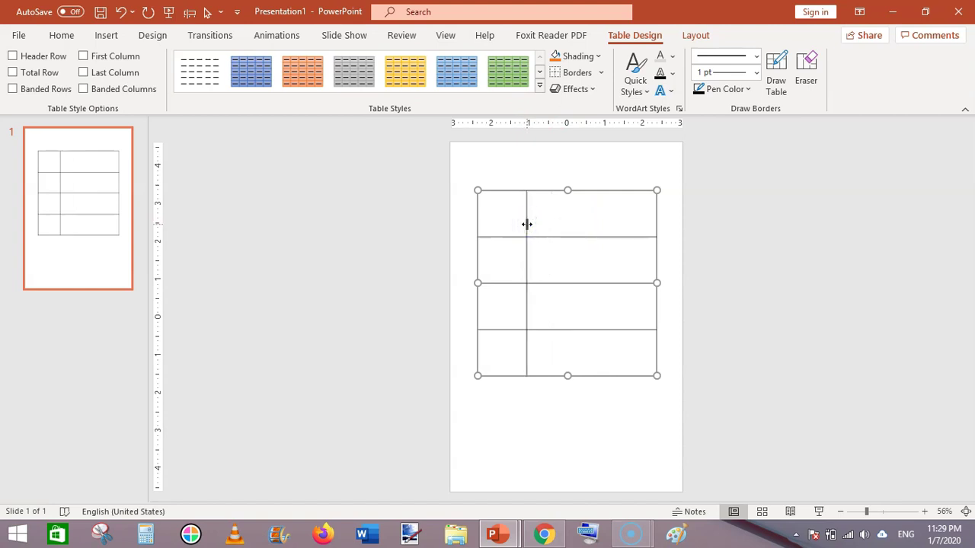
left_click(587, 187)
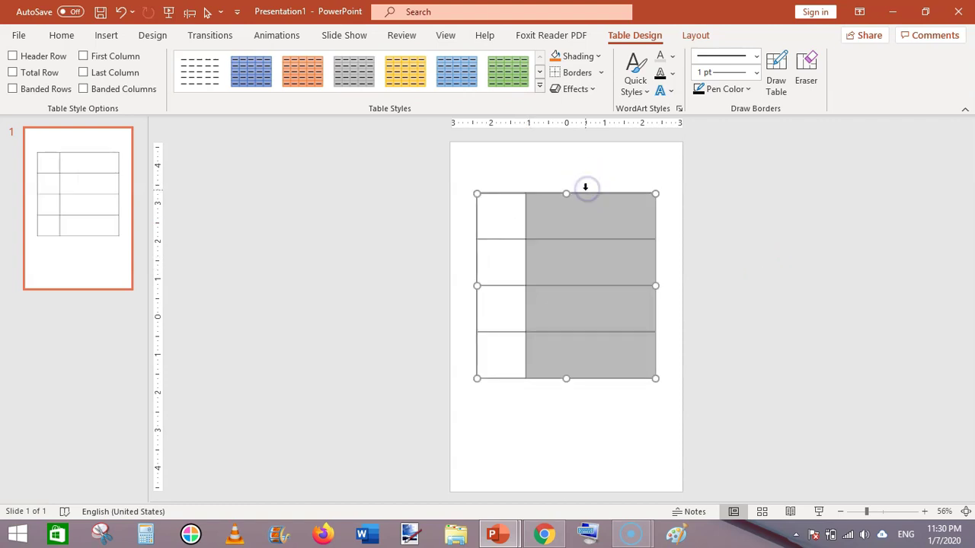
left_click_drag(585, 197, 585, 191)
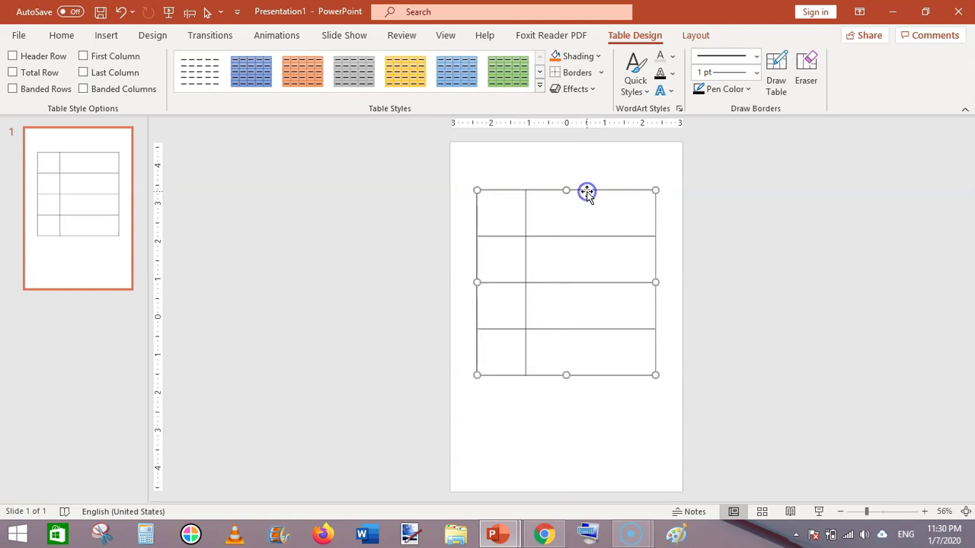
Increase the overall table height to about 5 in and deselect the table
left_click(696, 36)
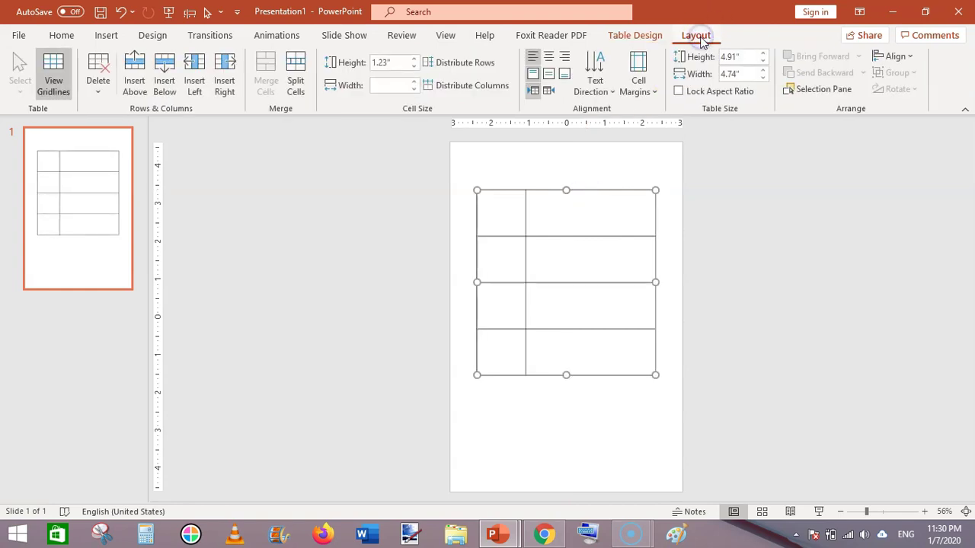
left_click(748, 56)
left_click(777, 215)
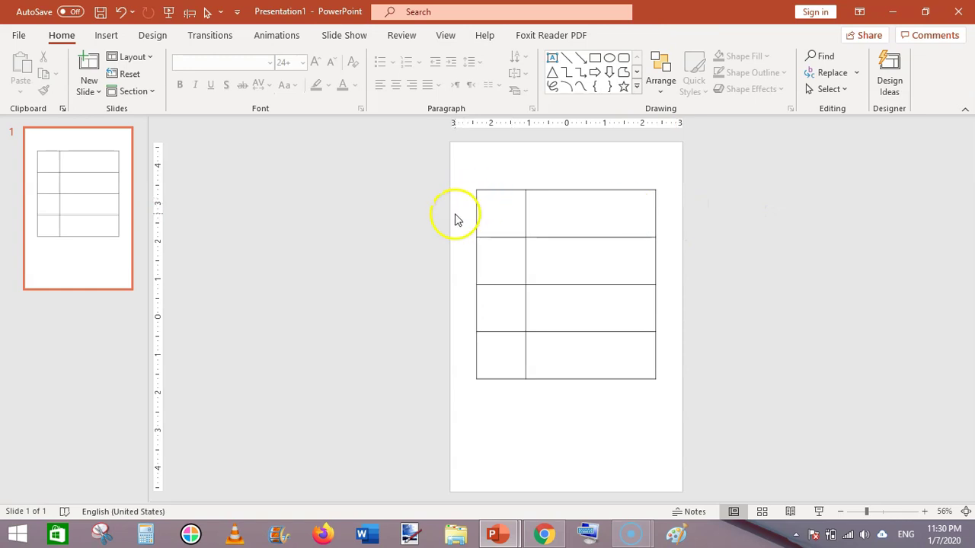
Reduce the overall table height to about 1.83 in and deselect the table
left_click(587, 190)
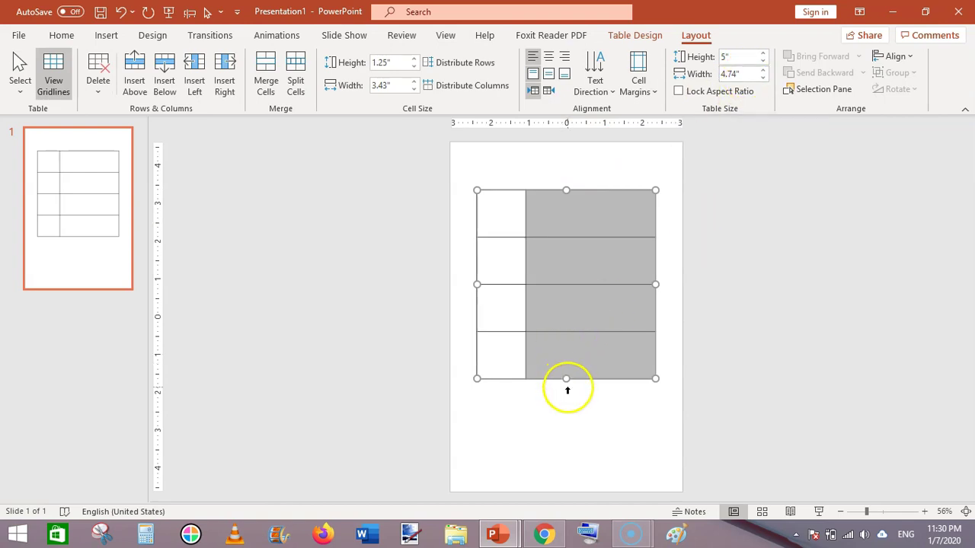
left_click_drag(566, 379, 564, 259)
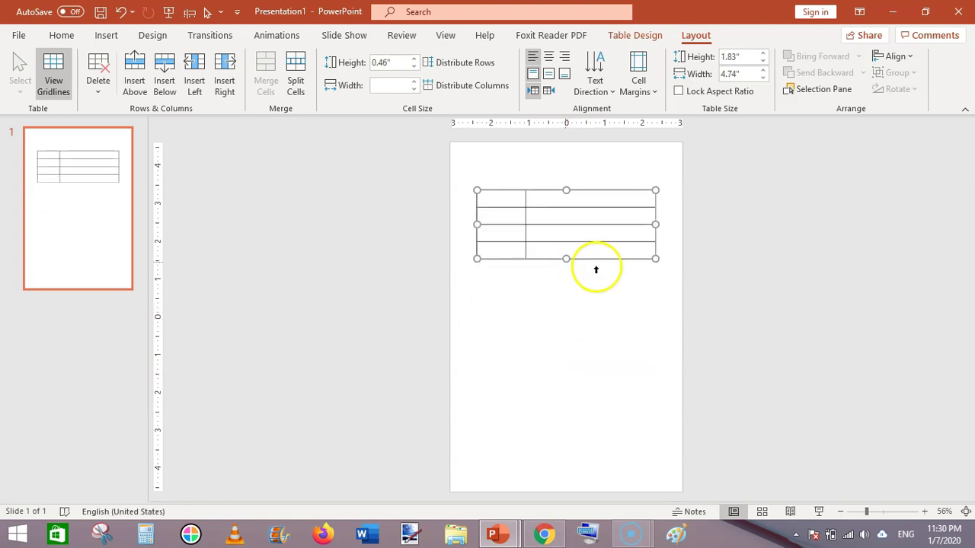
left_click(625, 330)
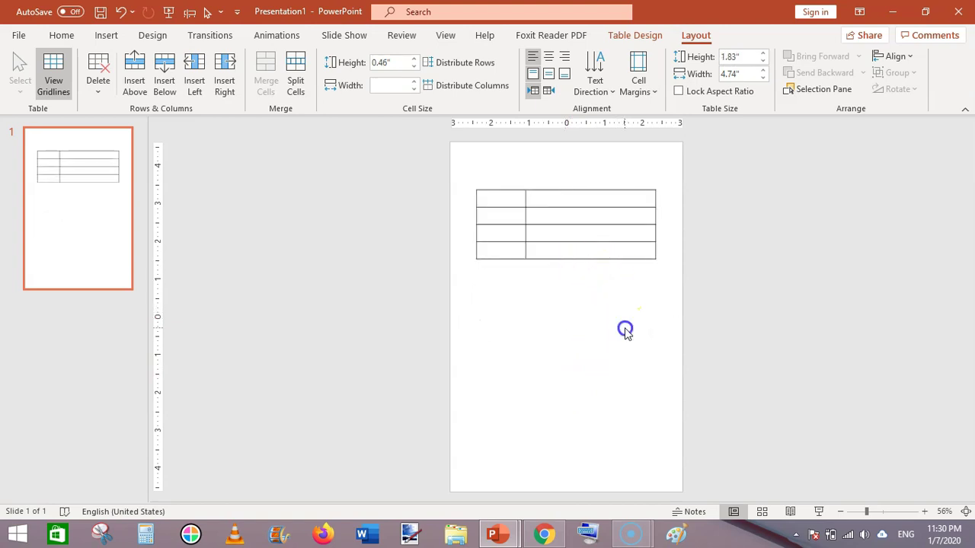
Enter the label "Website" in the first cell of the table's narrow column
left_click(561, 184)
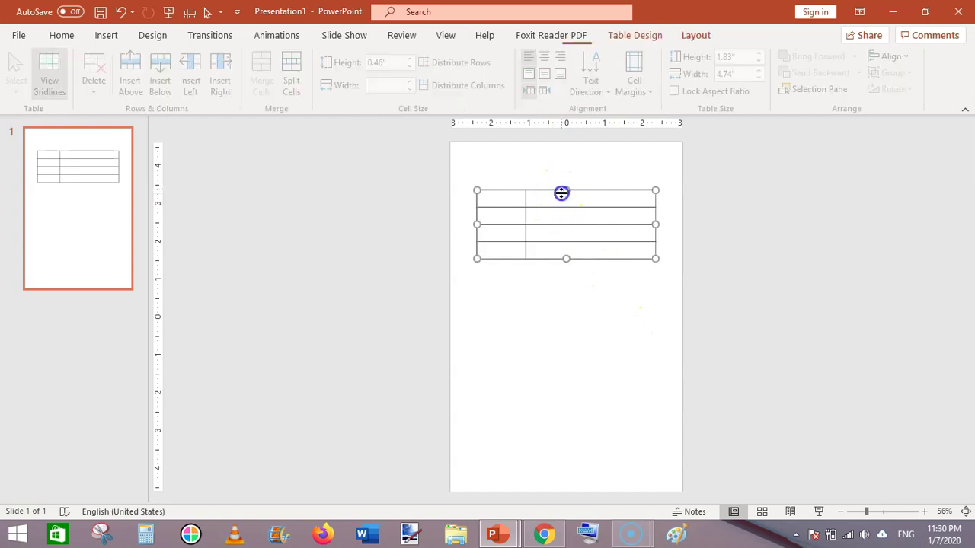
left_click(509, 202)
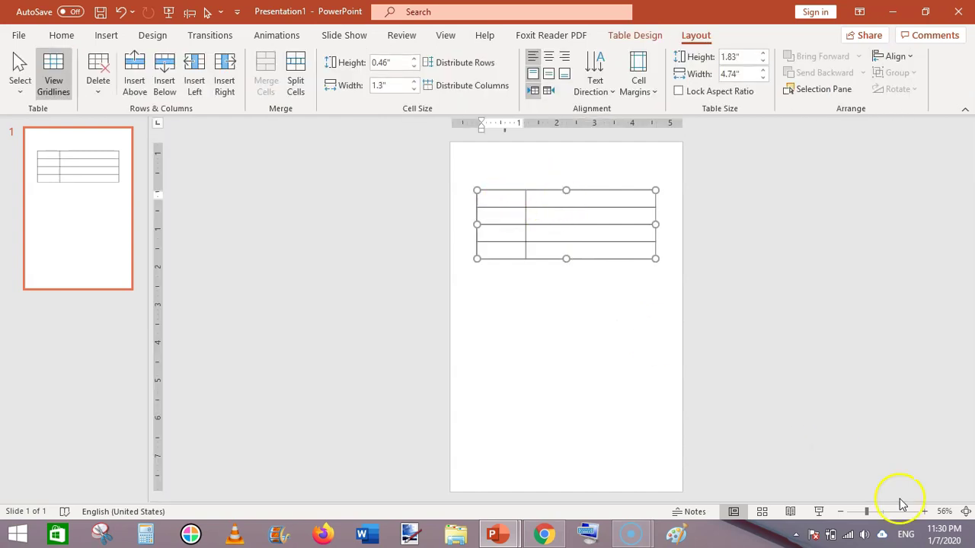
left_click(923, 511)
left_click(923, 512)
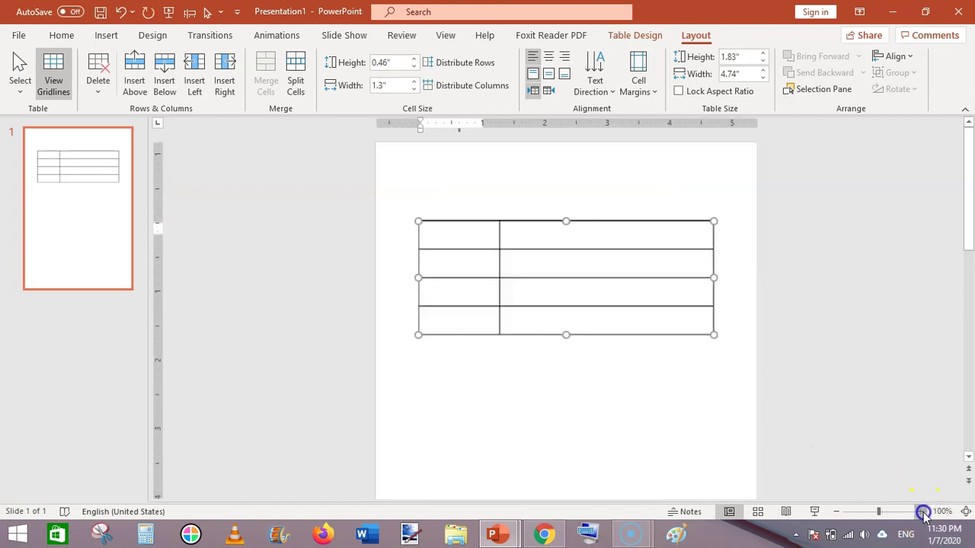
left_click(923, 511)
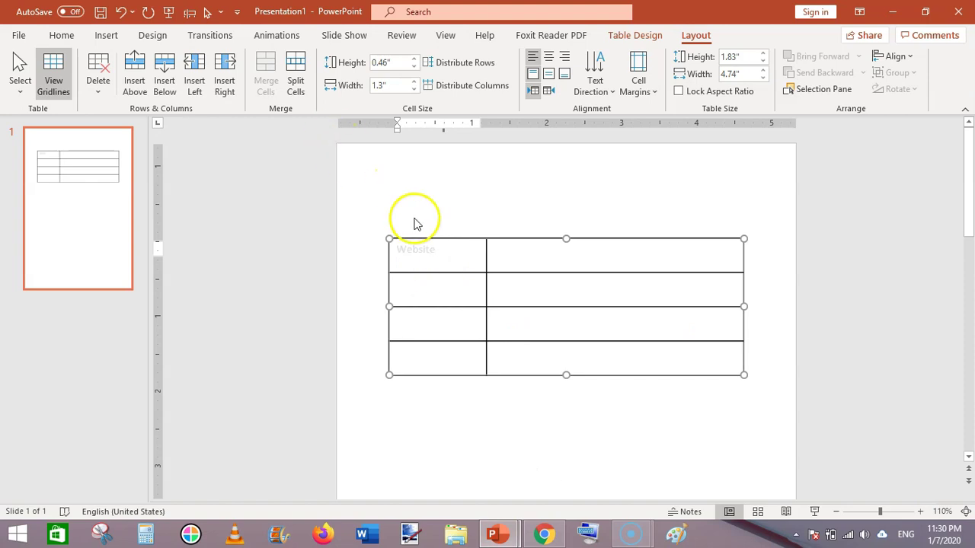
Change the font color of the "Website" label to the darkest shade in the black theme color column
left_click(417, 250)
double_click(418, 250)
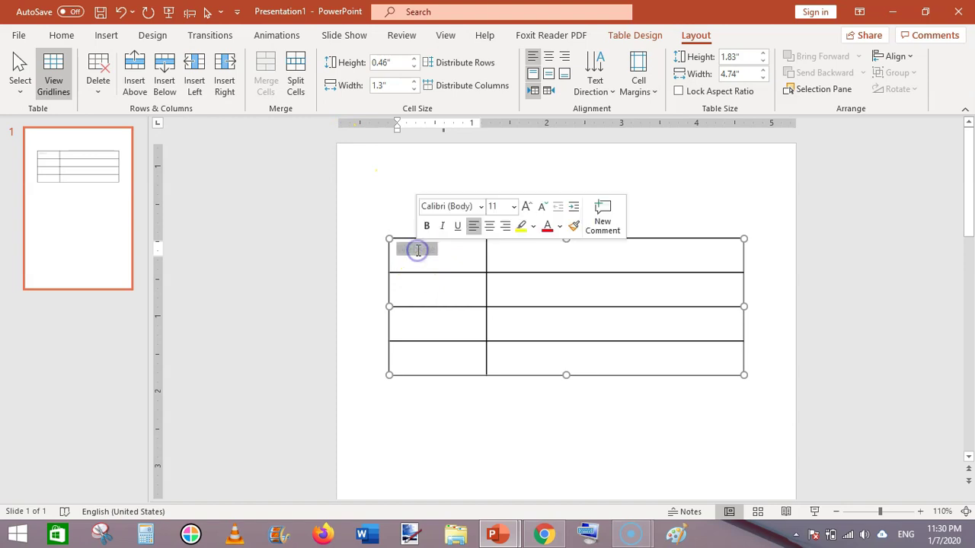
left_click(75, 35)
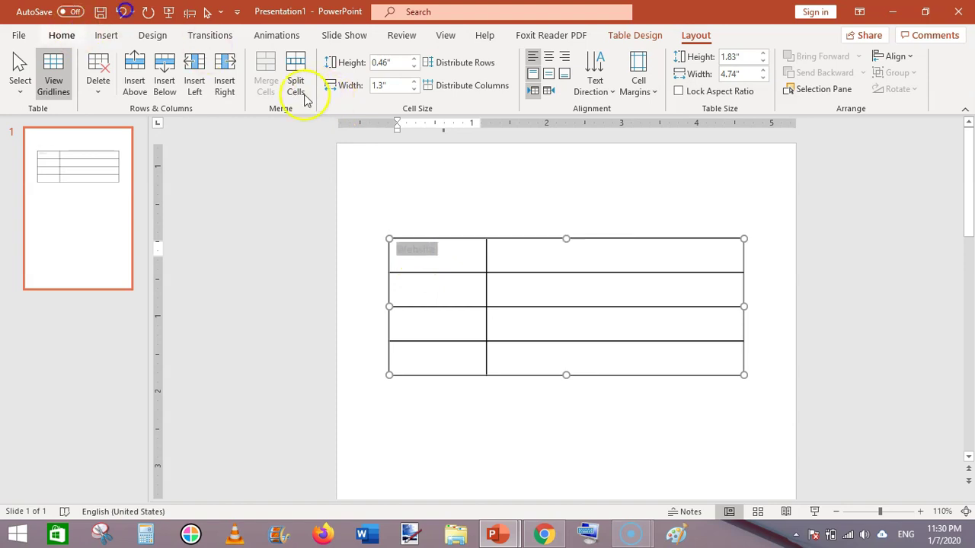
left_click(355, 86)
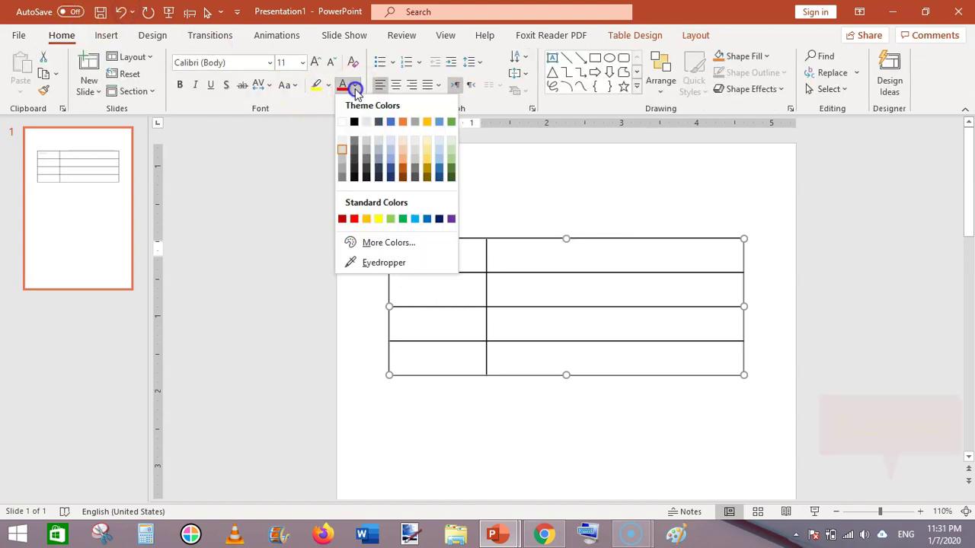
left_click(354, 177)
left_click(438, 290)
type("Pa")
type("a")
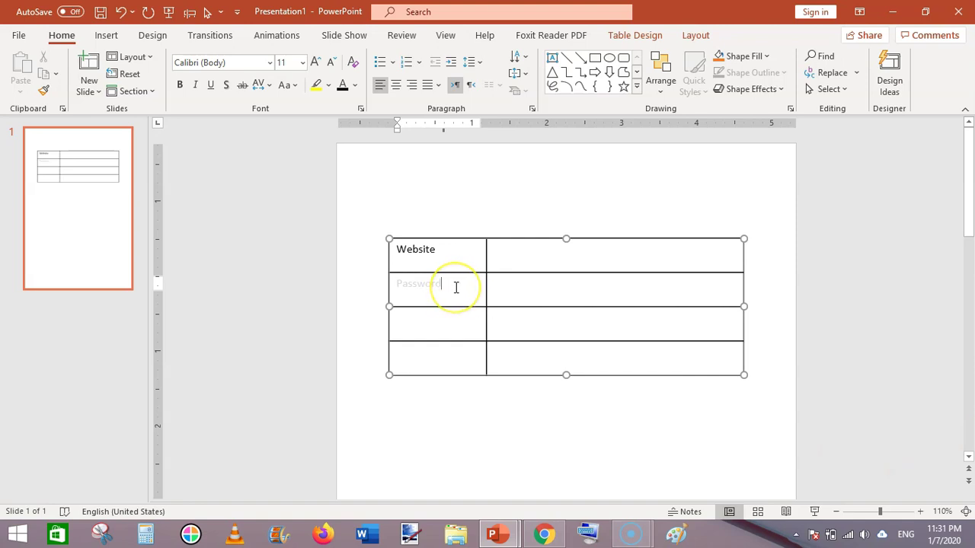
left_click(435, 326)
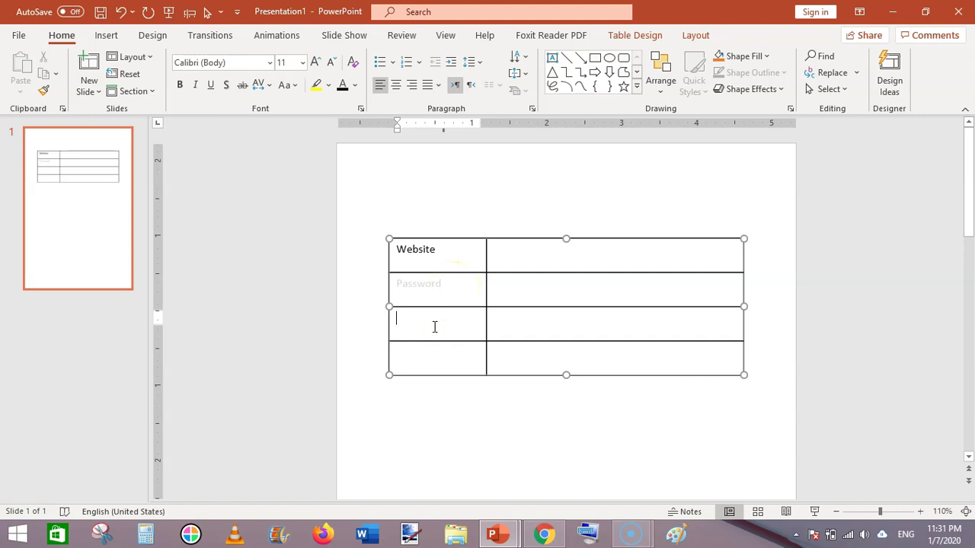
Label the second, third and fourth rows of the first column "Username", "Password" and "Notes"
double_click(429, 283)
type("Use")
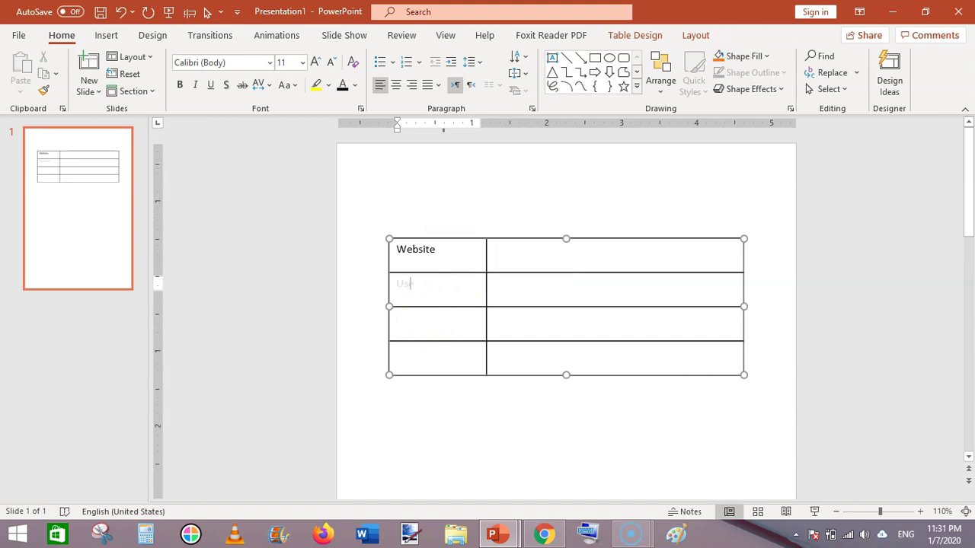
type("rname")
left_click(438, 333)
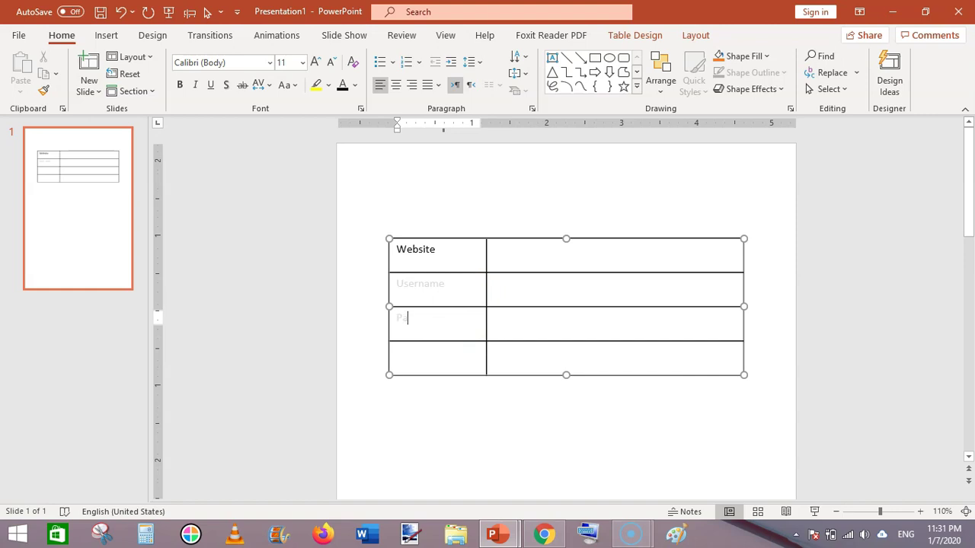
type("Password")
left_click(434, 355)
type("Notes")
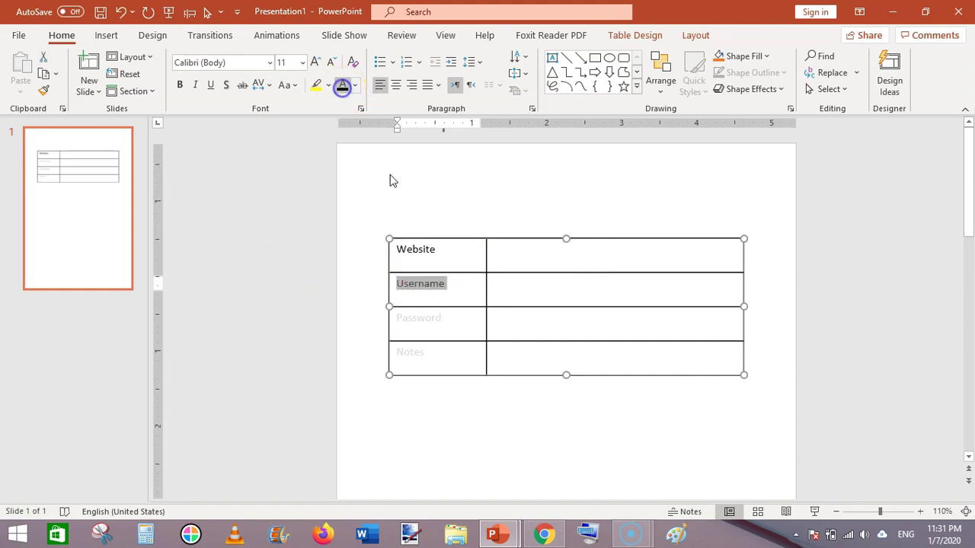
Apply the same near-black font color to the Username, Password and Notes labels, and deselect the table
left_click_drag(449, 320, 398, 322)
left_click(341, 87)
left_click_drag(441, 351, 395, 354)
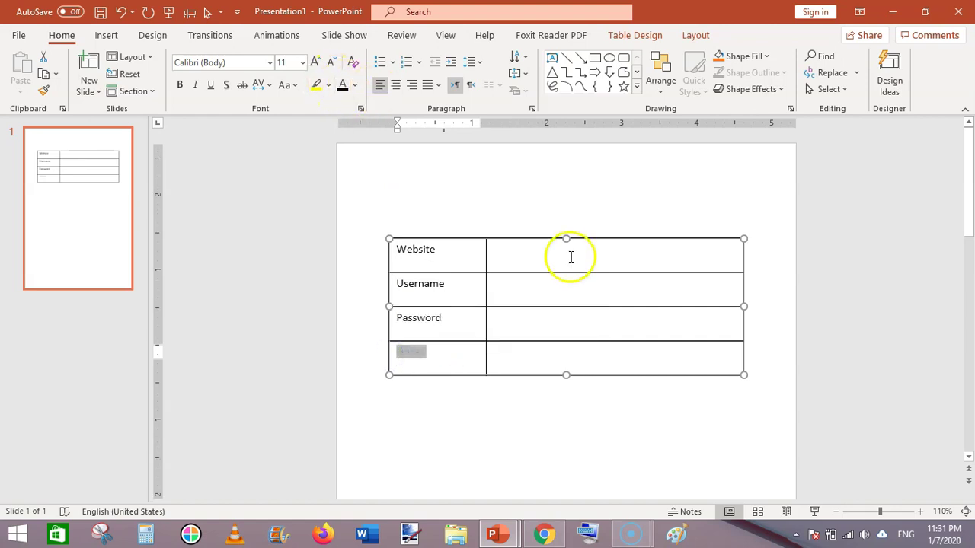
left_click(342, 86)
left_click(515, 450)
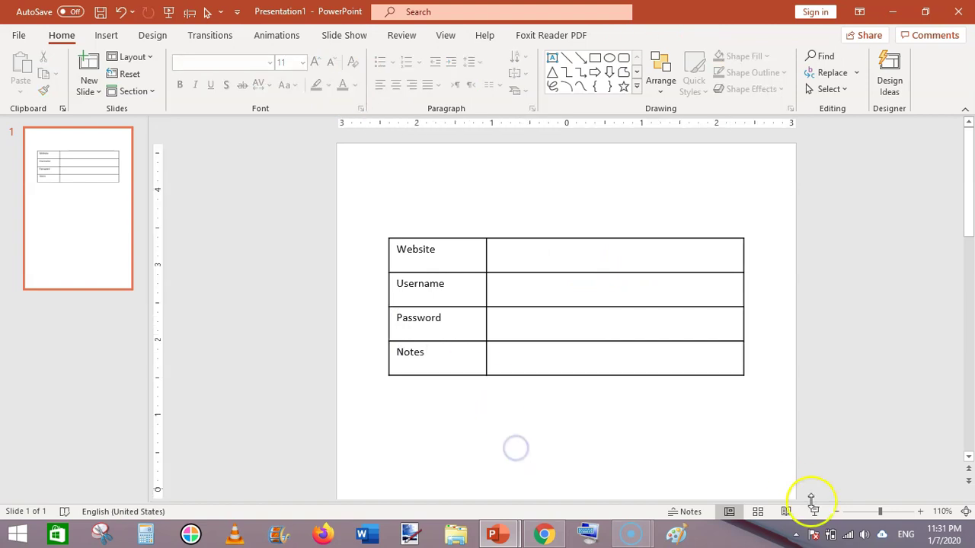
Duplicate the table twice, stacking the copies directly below it with even gaps and aligned edges
left_click(837, 511)
left_click(837, 512)
left_click(837, 511)
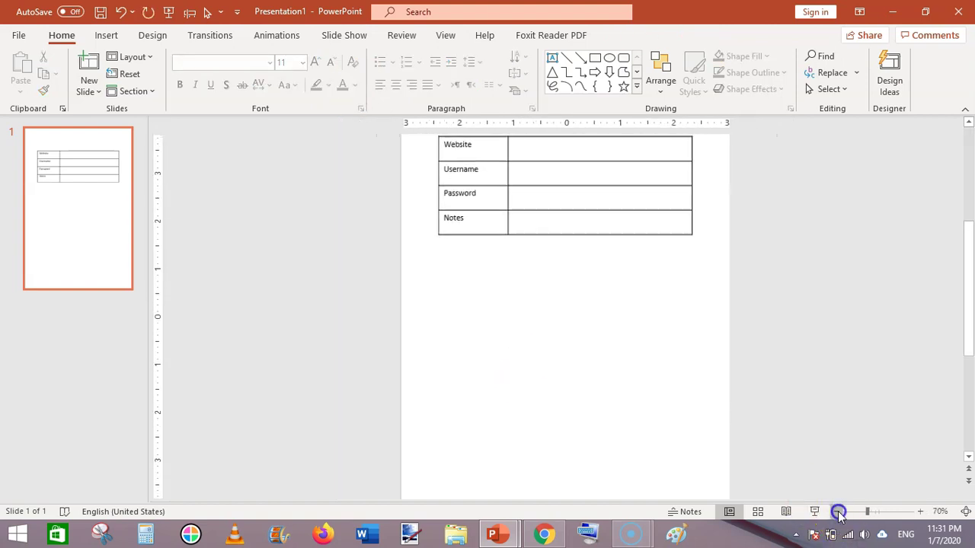
left_click(838, 512)
left_click(838, 512)
left_click(837, 512)
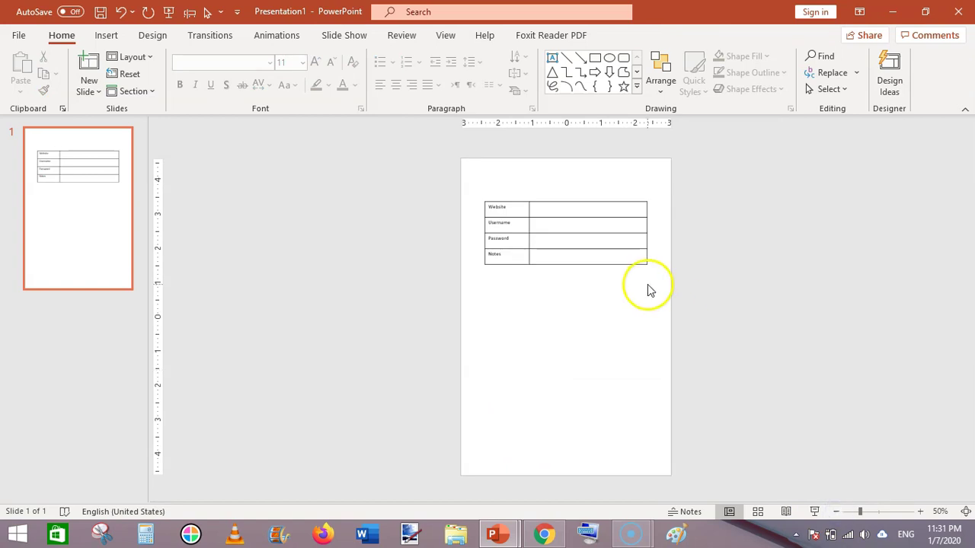
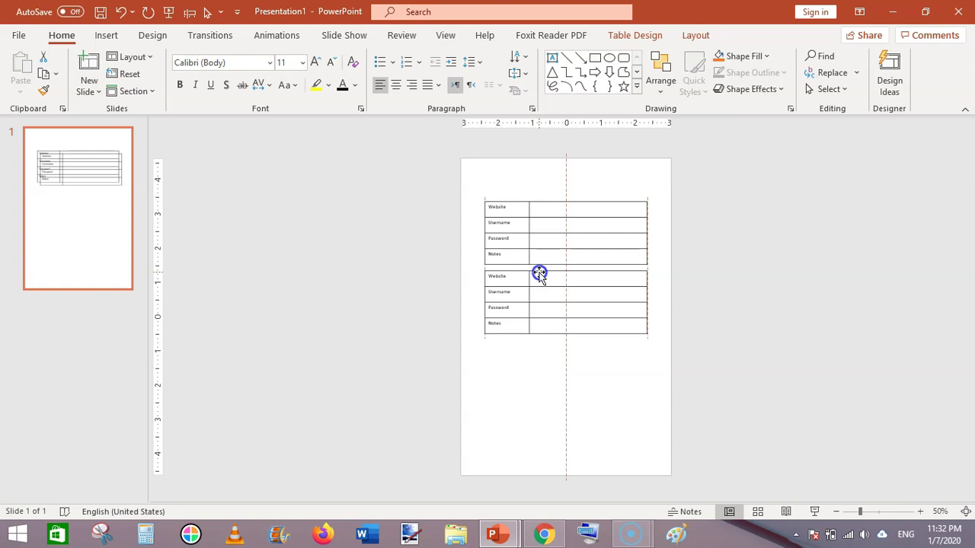
key("ctrl+d")
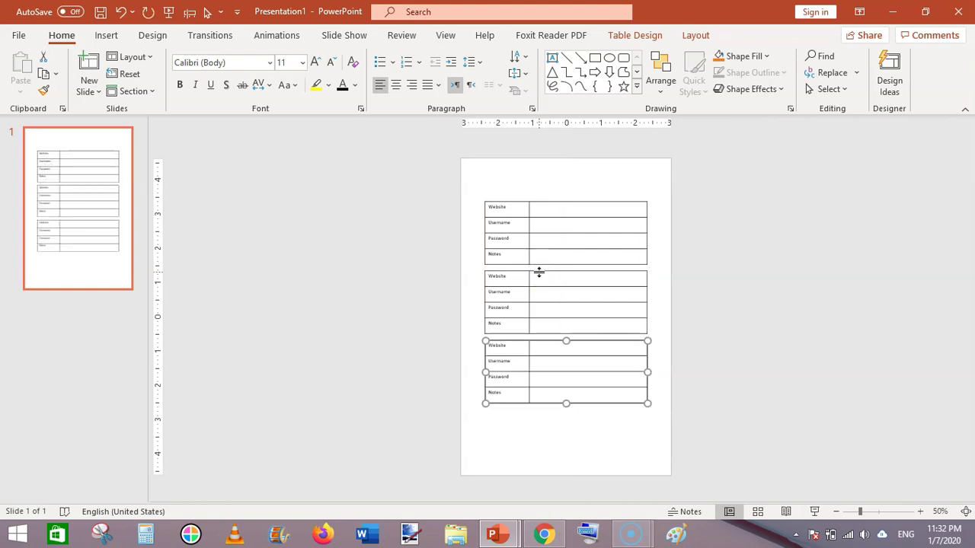
left_click(738, 303)
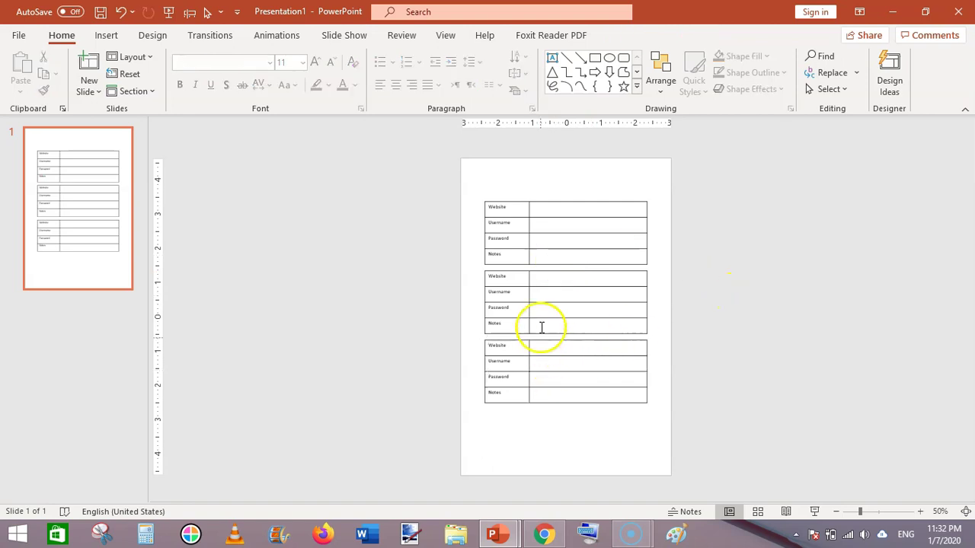
Duplicate the middle table and place the copy below the third one, aligned with the page's bottom edge
left_click(538, 262)
left_click(590, 292)
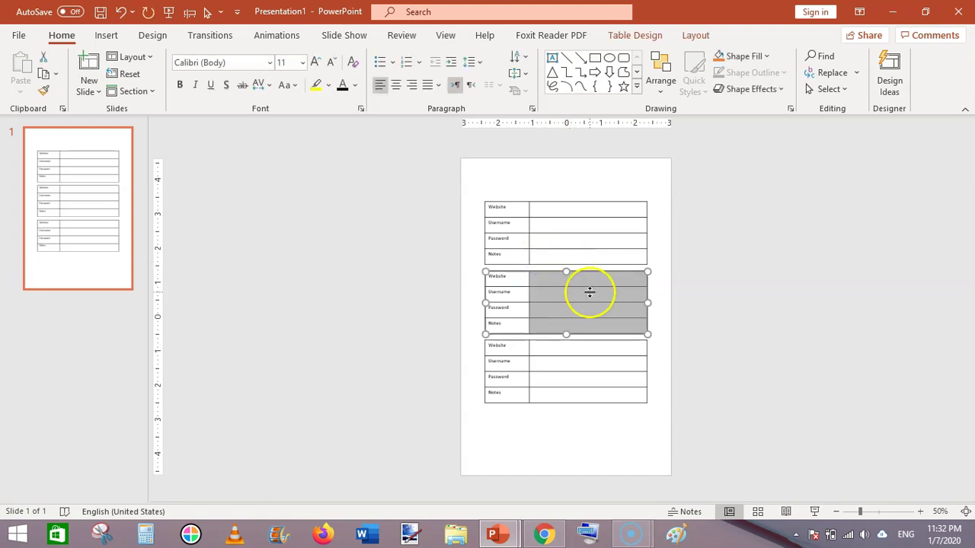
left_click_drag(589, 292, 554, 413)
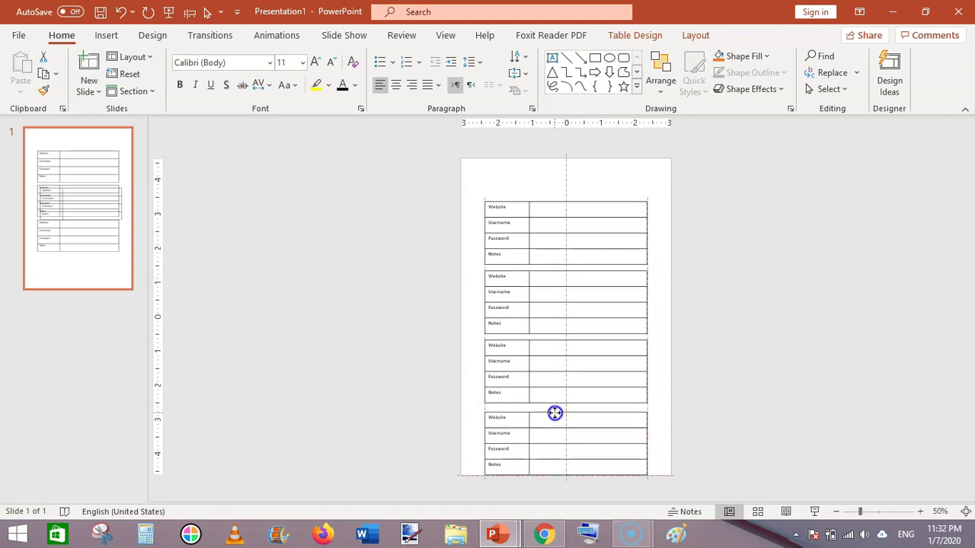
left_click(751, 294)
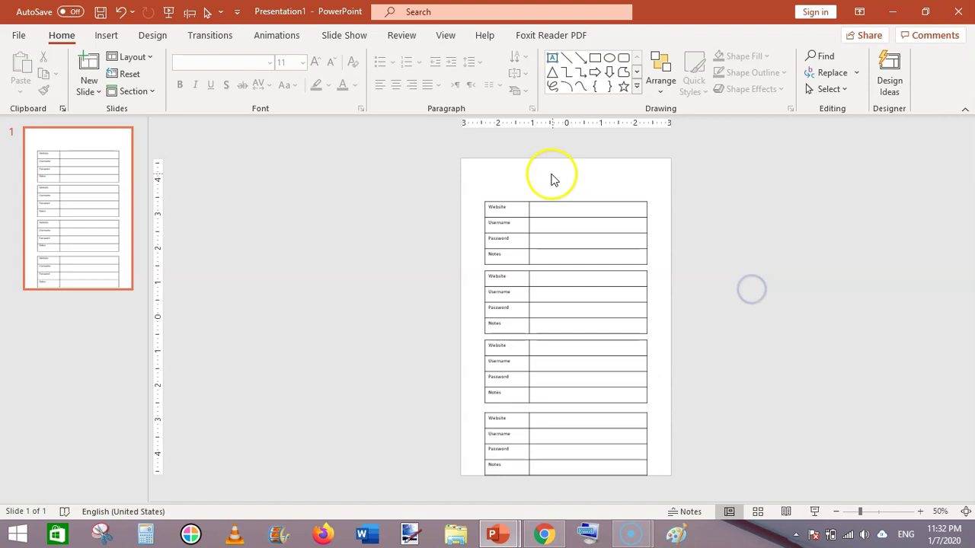
Nudge the top table slightly upward and stretch the second table's upper edge up a little
left_click(557, 203)
left_click_drag(558, 203, 555, 192)
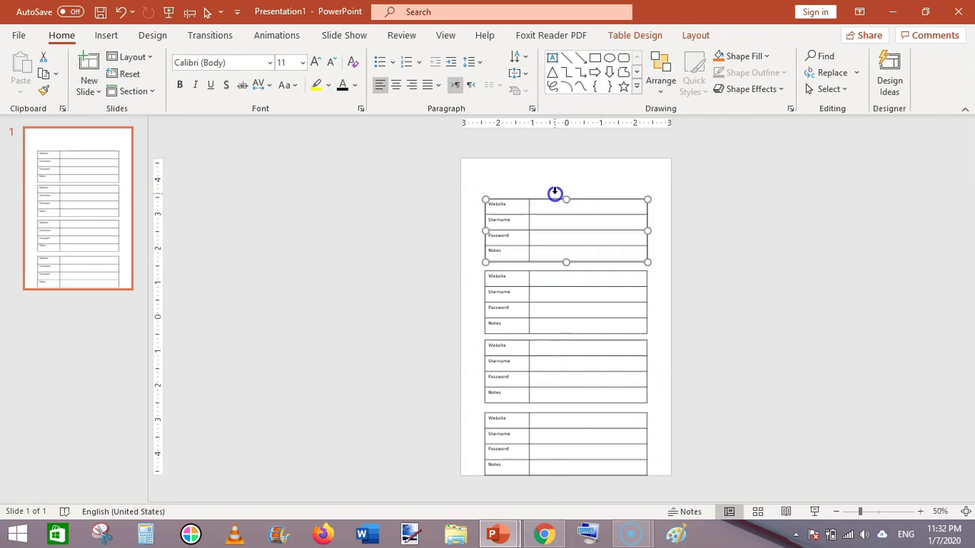
left_click(553, 271)
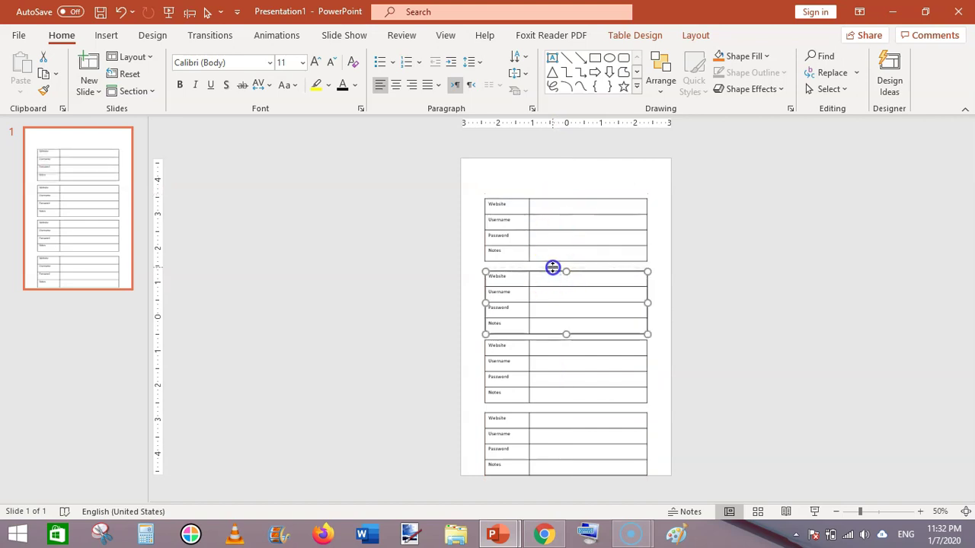
left_click(739, 283)
left_click_drag(561, 256, 564, 261)
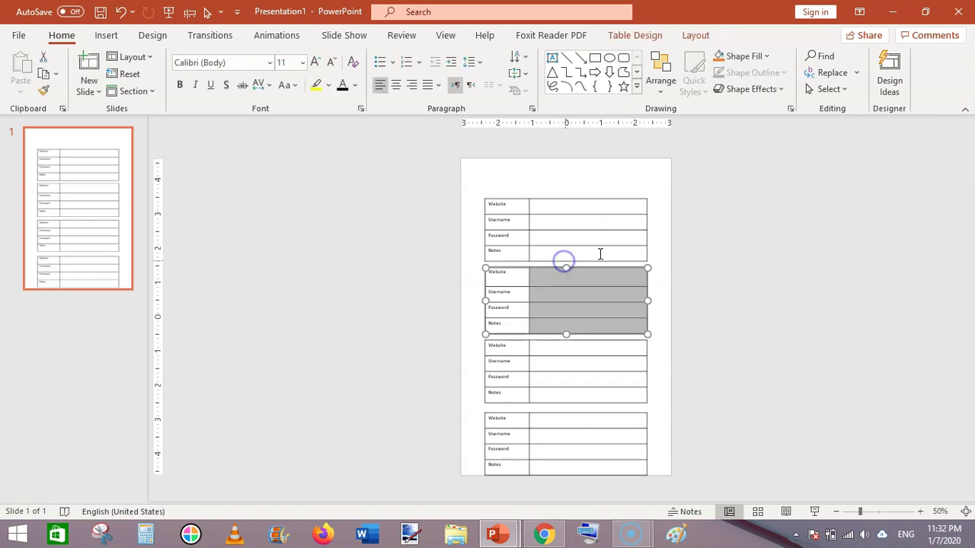
Reduce the top table's height slightly from its lower edge, making its four rows shorter, and deselect it
left_click(919, 511)
left_click(920, 511)
left_click(920, 511)
left_click(920, 511)
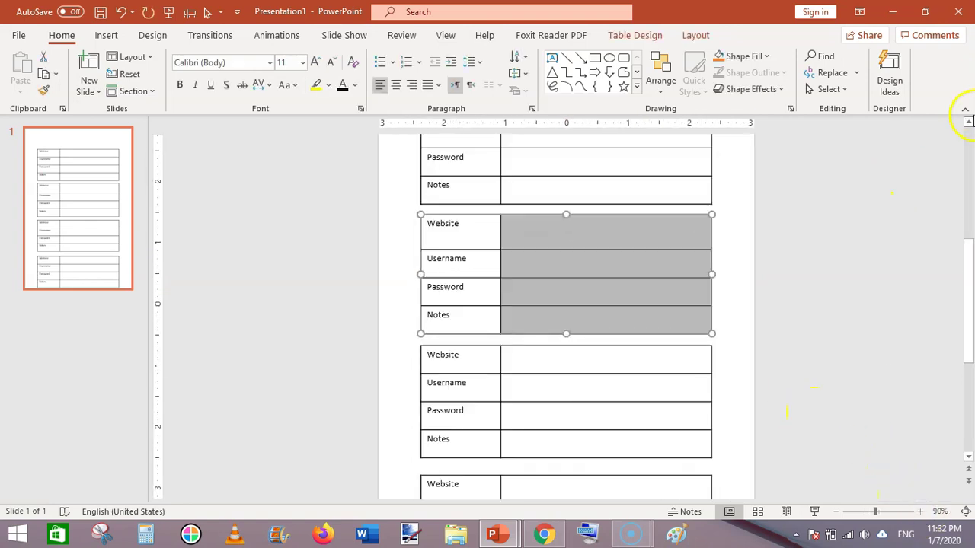
left_click(967, 130)
left_click(621, 232)
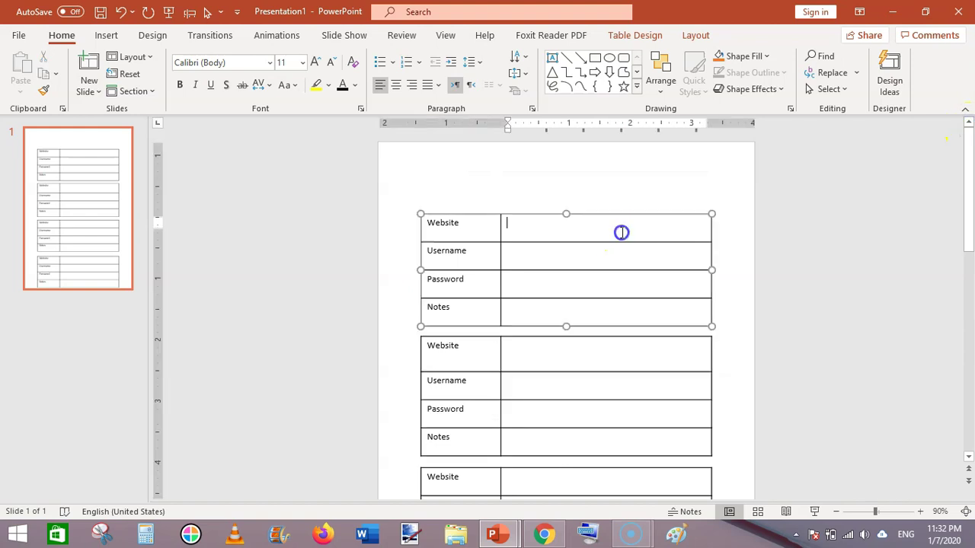
left_click(458, 223)
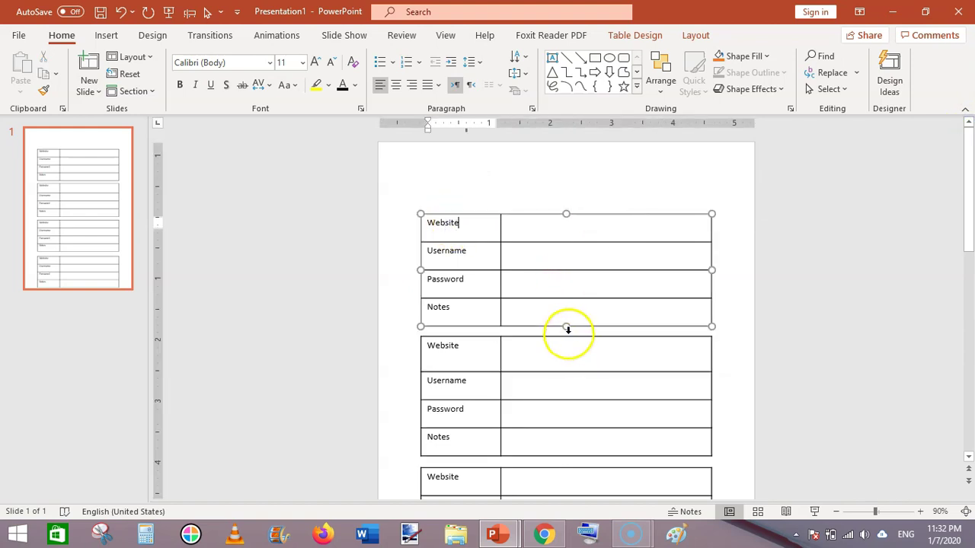
left_click_drag(566, 327, 566, 313)
left_click(781, 264)
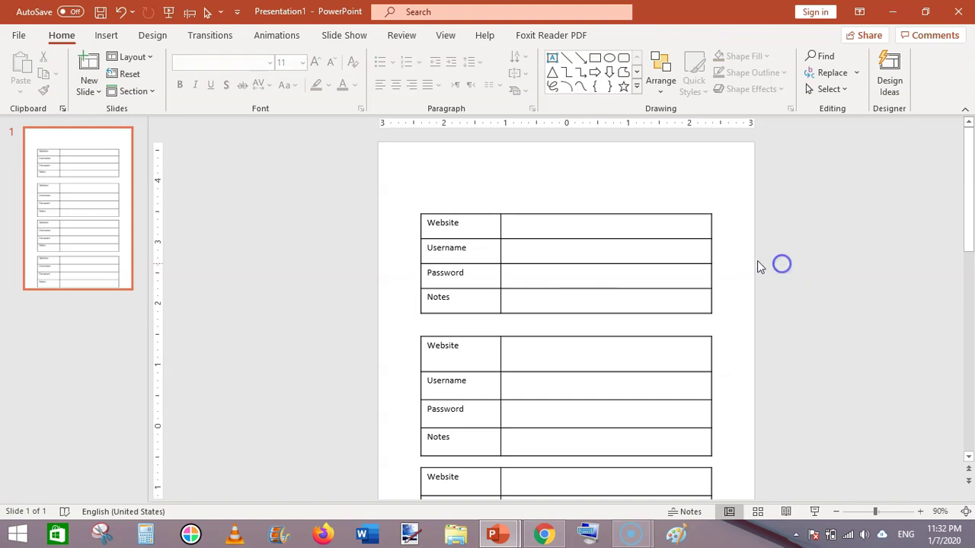
Delete the three lower tables, keeping only the top table on the page
left_click(553, 220)
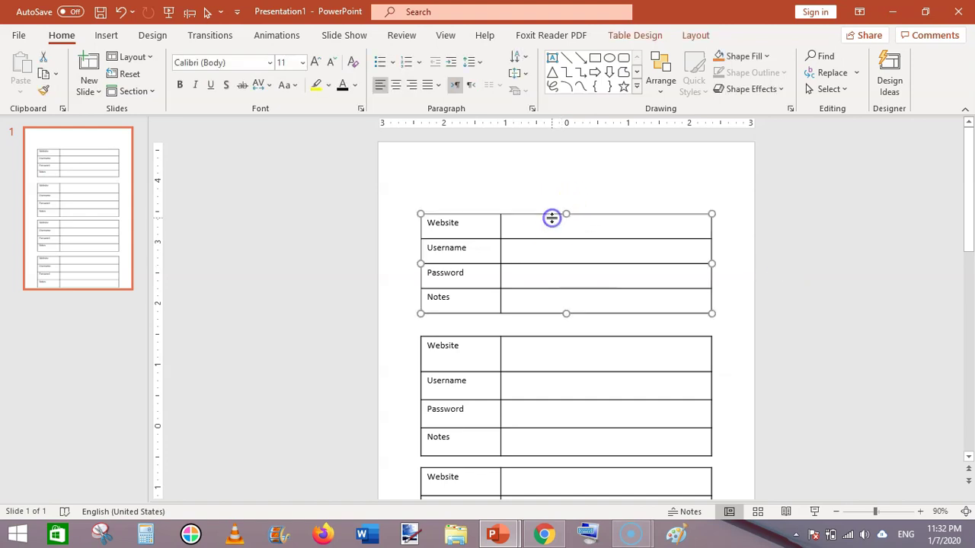
left_click(552, 333)
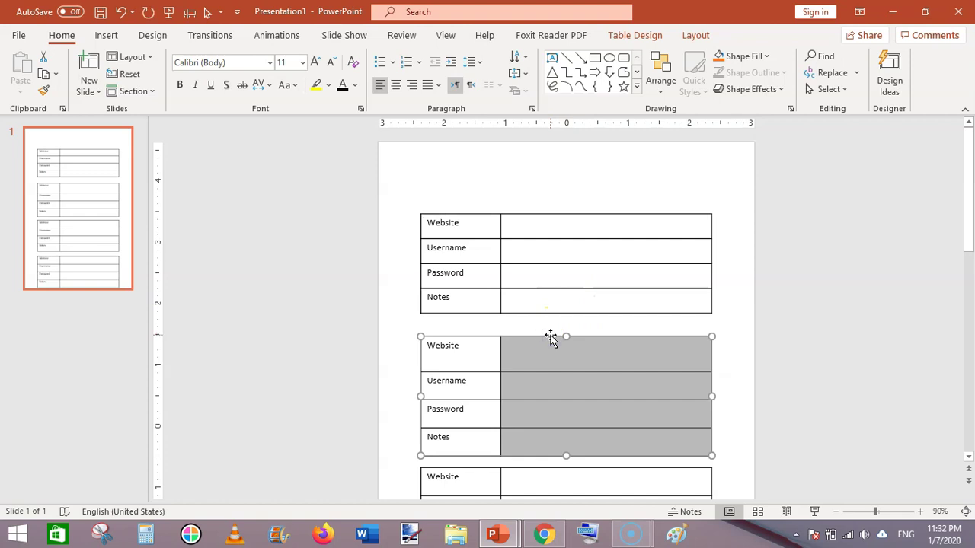
left_click(550, 339)
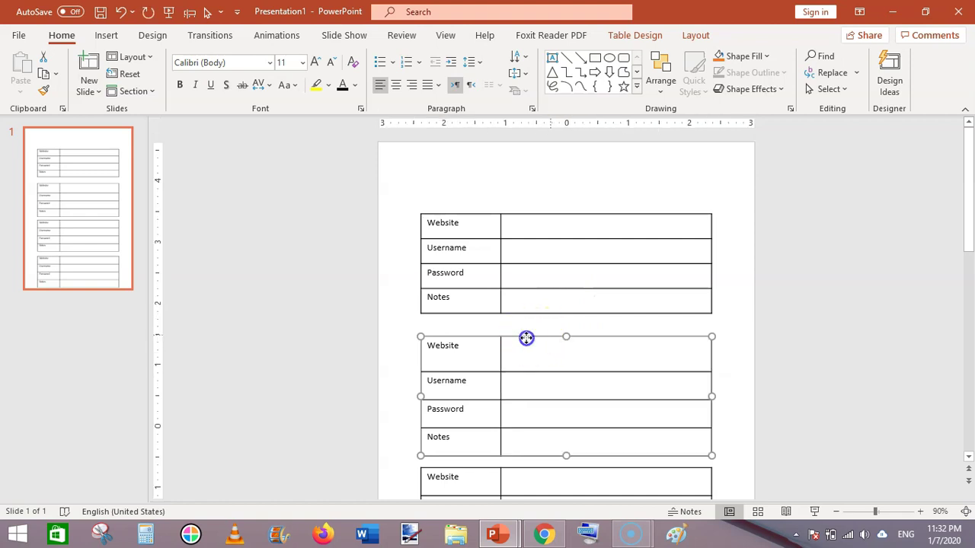
key("Delete")
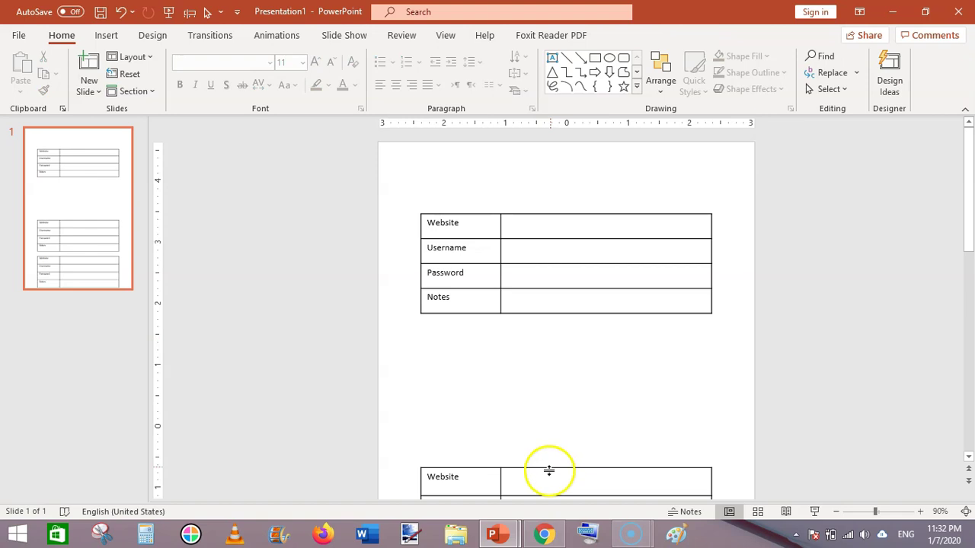
left_click(547, 468)
key("Delete")
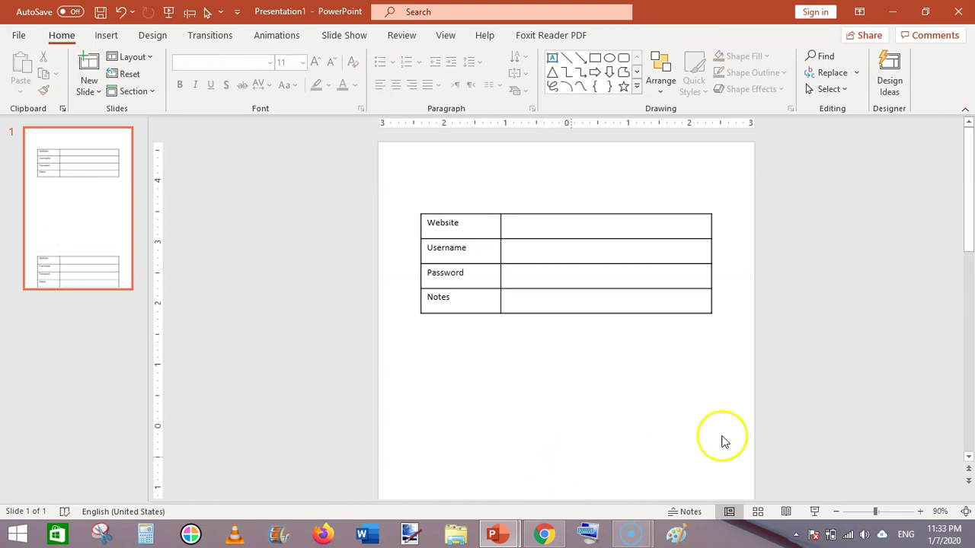
left_click(836, 512)
left_click(835, 512)
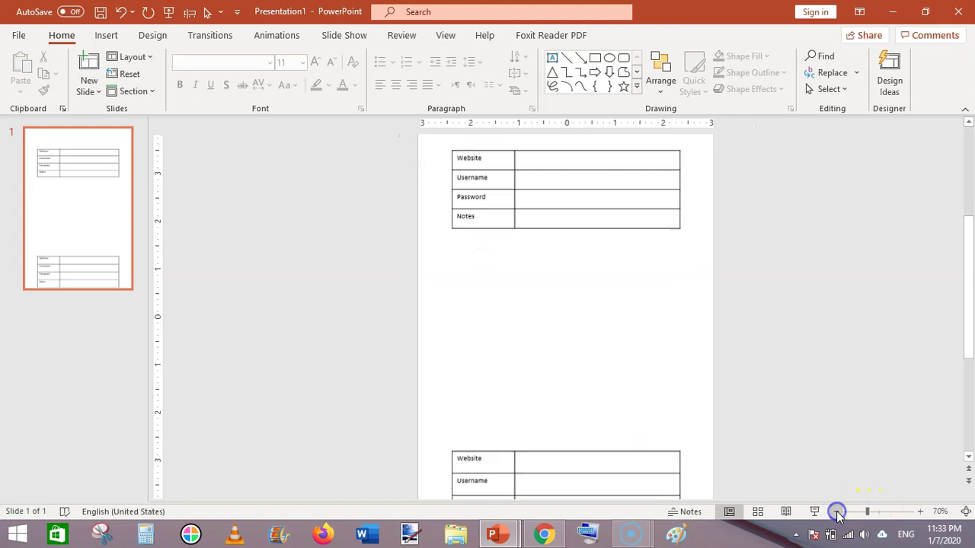
left_click(556, 447)
key("Delete")
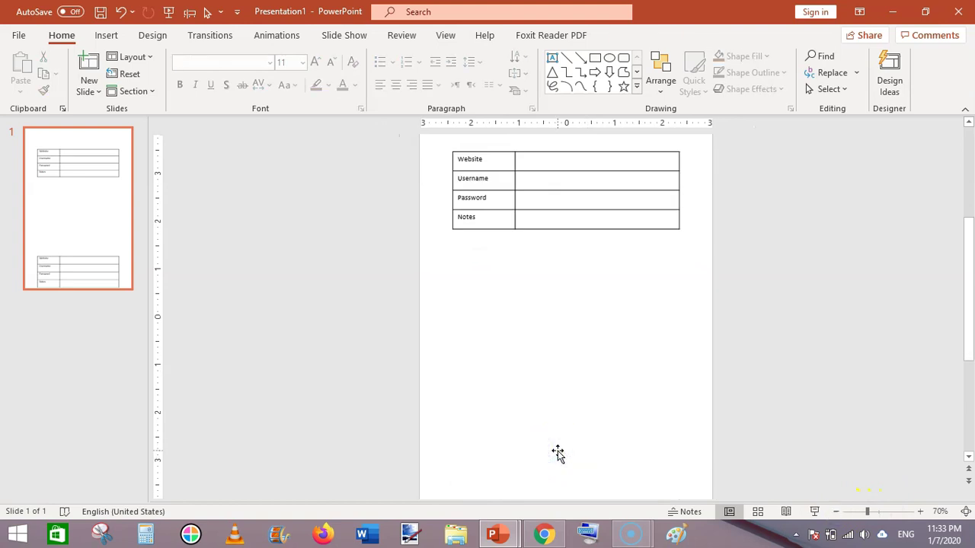
Duplicate the remaining table three times, stacking the copies directly below it with equal small gaps and aligned side edges
left_click(485, 230)
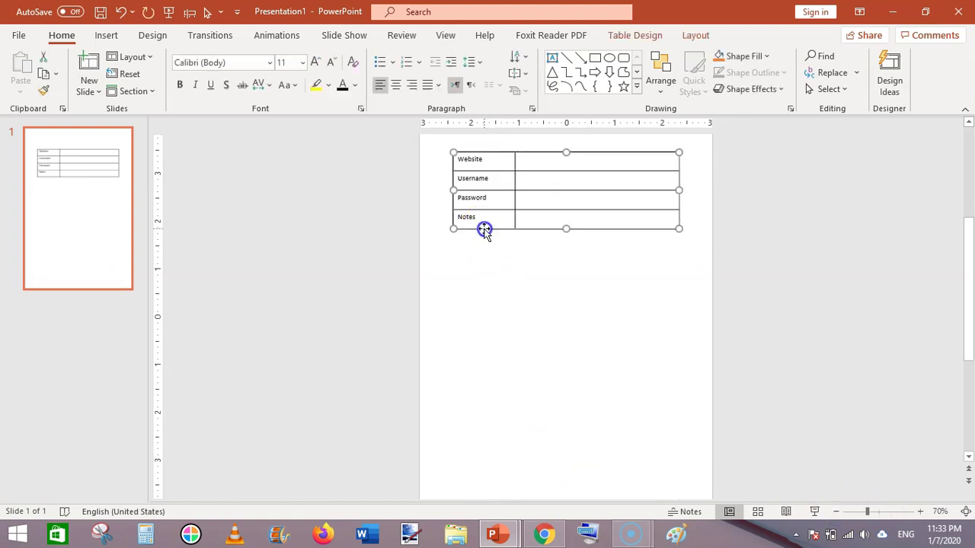
key("ctrl+d")
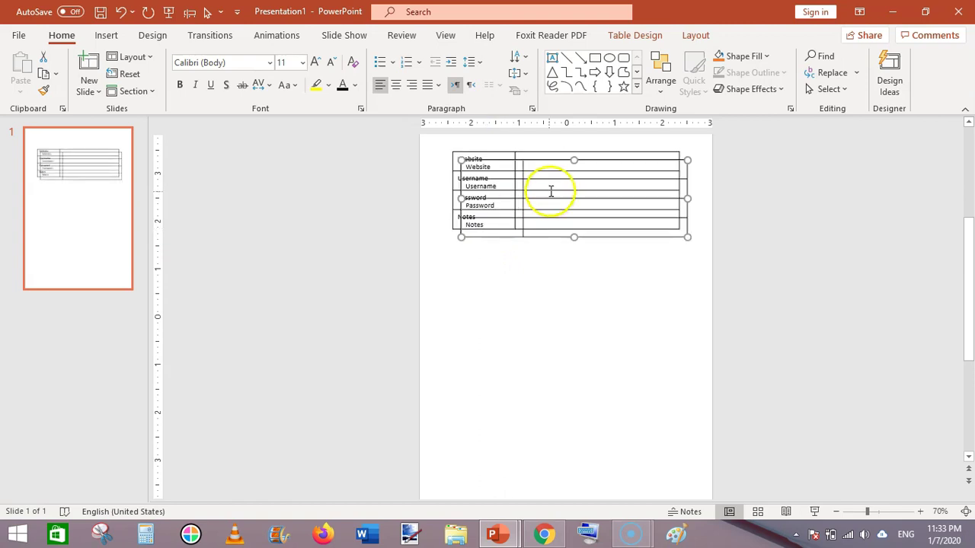
left_click_drag(539, 164, 531, 237)
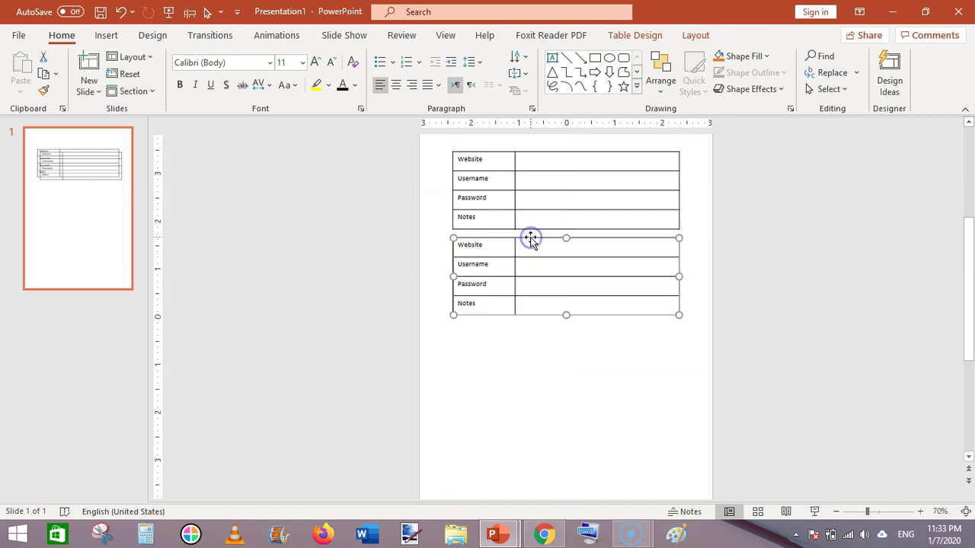
key("ctrl+d")
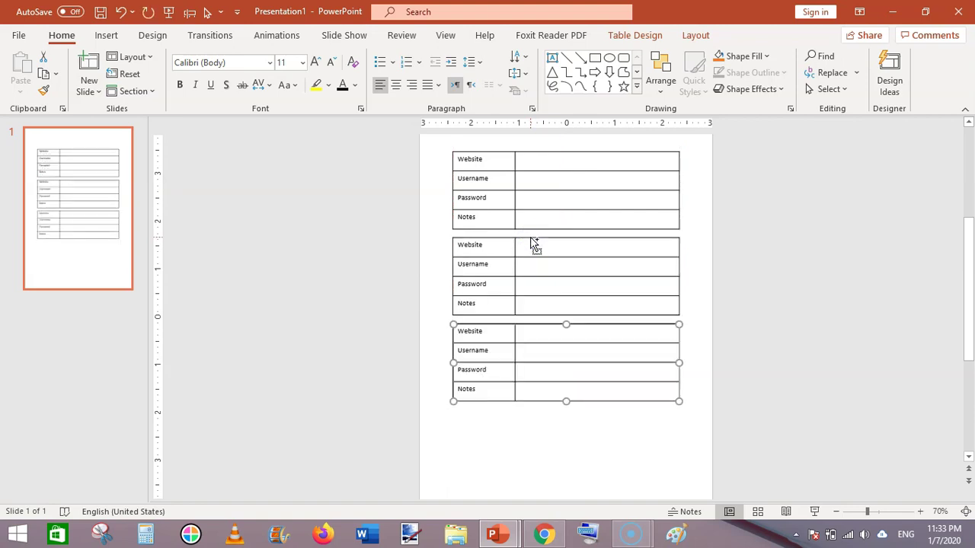
key("ctrl+d")
left_click(813, 332)
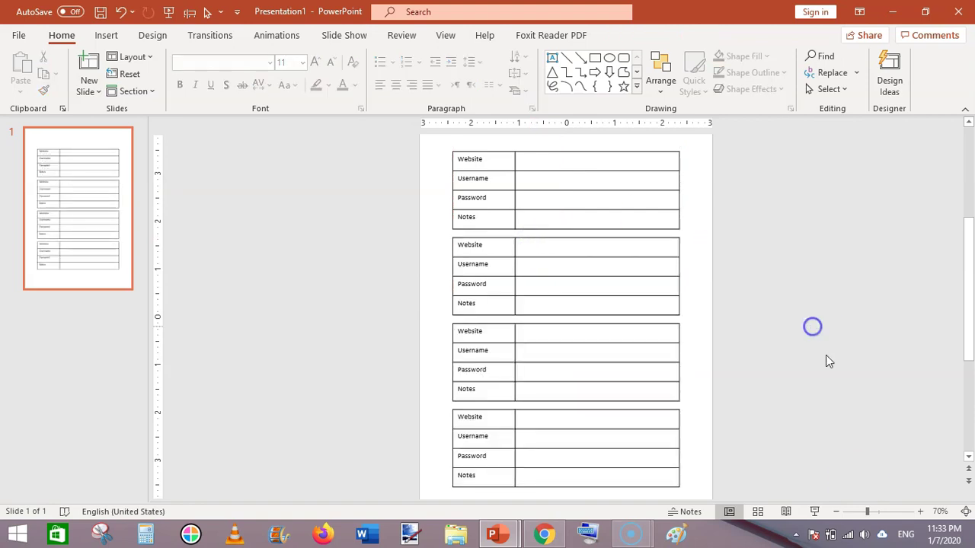
Move the fourth table down toward the page's bottom edge and shift the third table slightly down, keeping their sides aligned
left_click(836, 511)
left_click(836, 512)
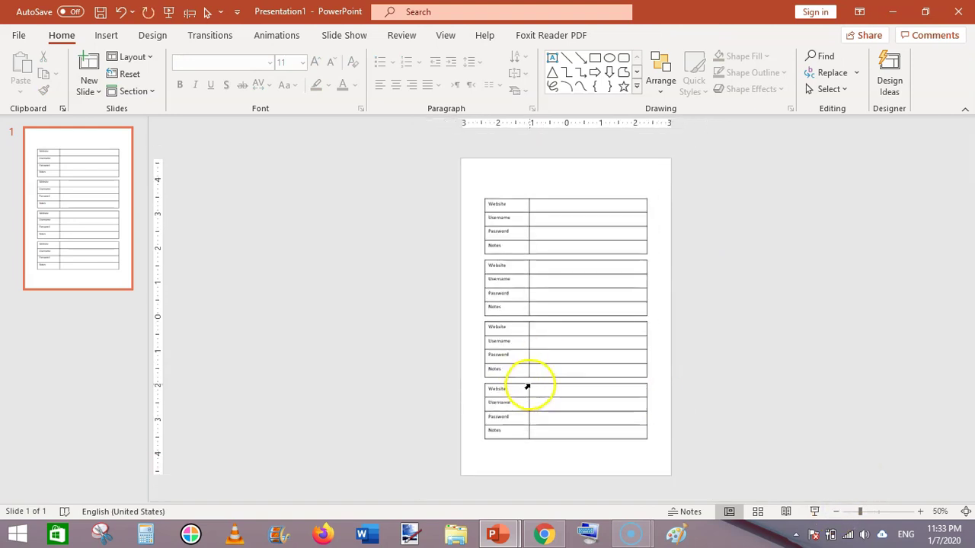
left_click(492, 385)
left_click_drag(551, 440, 551, 452)
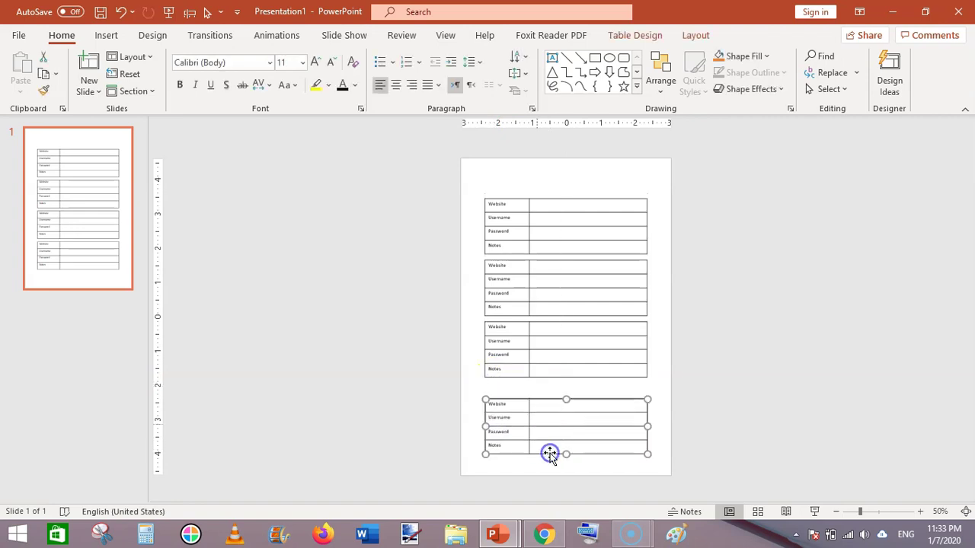
left_click(523, 324)
left_click_drag(522, 323, 520, 333)
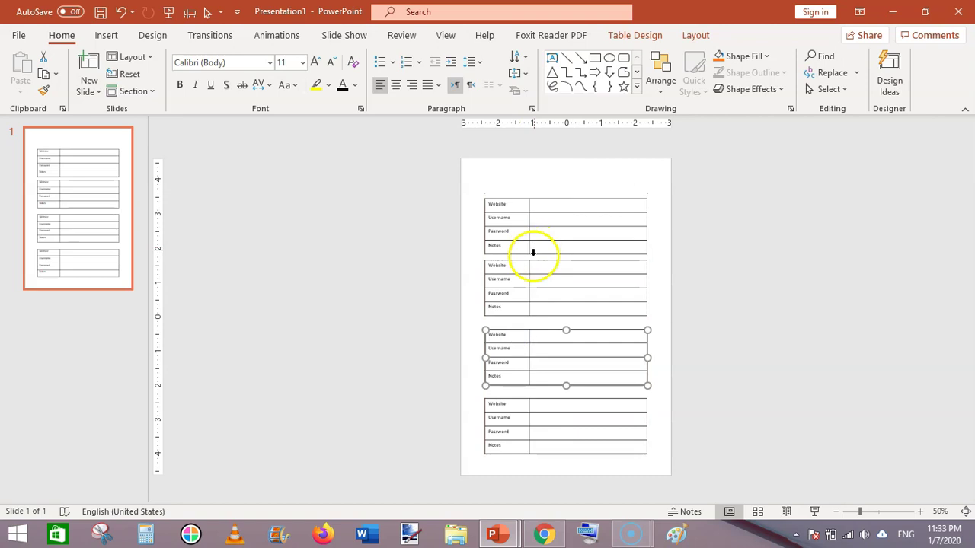
Shift the second table slightly down and the fourth table slightly up so the gaps between all four tables are equal
left_click(530, 264)
left_click_drag(531, 261, 530, 265)
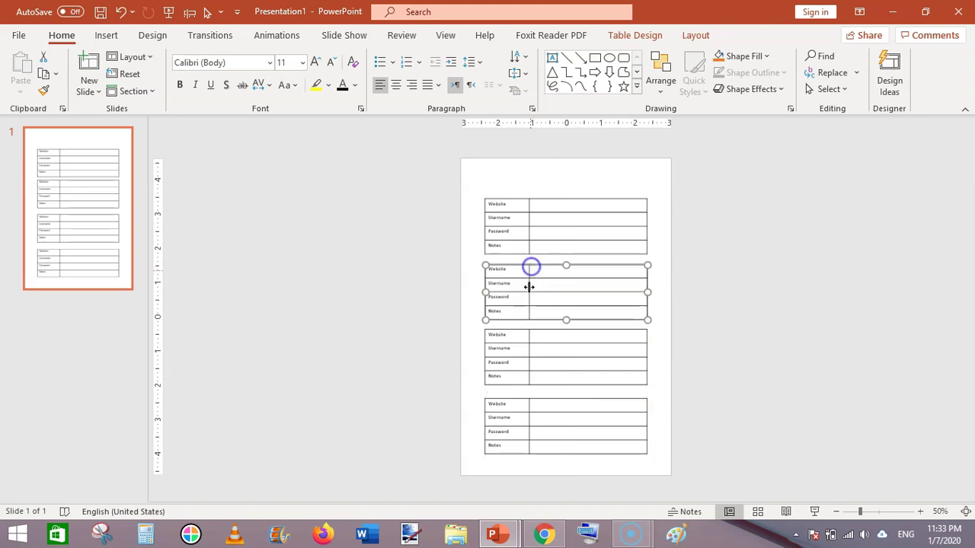
left_click(530, 400)
left_click_drag(529, 401, 529, 397)
left_click(745, 259)
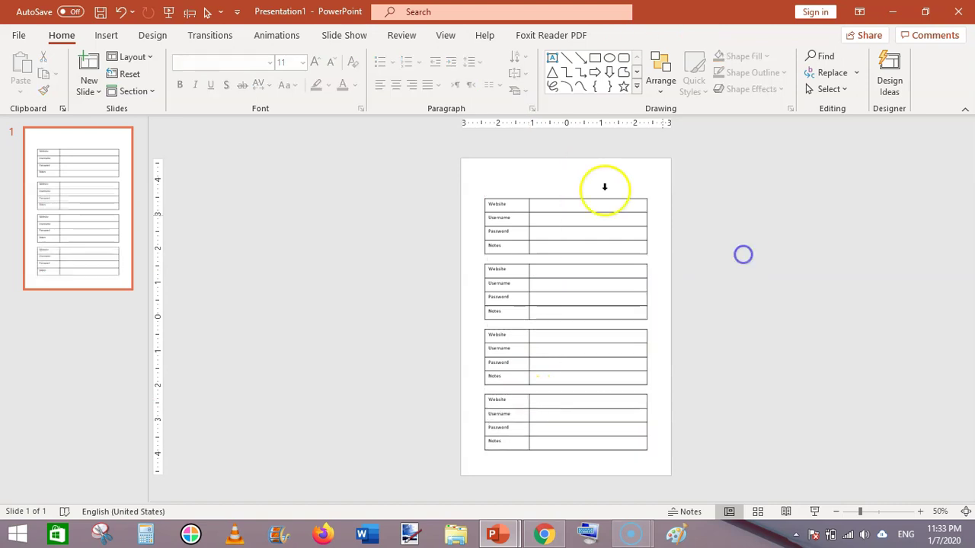
Select all four tables together and shift them slightly down the page
left_click_drag(732, 195, 493, 483)
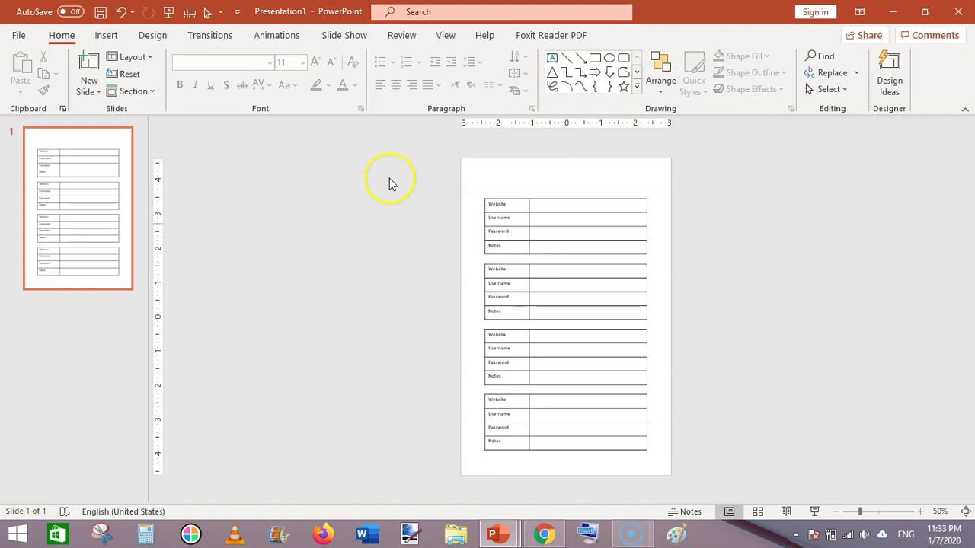
left_click_drag(387, 177, 689, 508)
left_click_drag(546, 196, 544, 202)
left_click(742, 235)
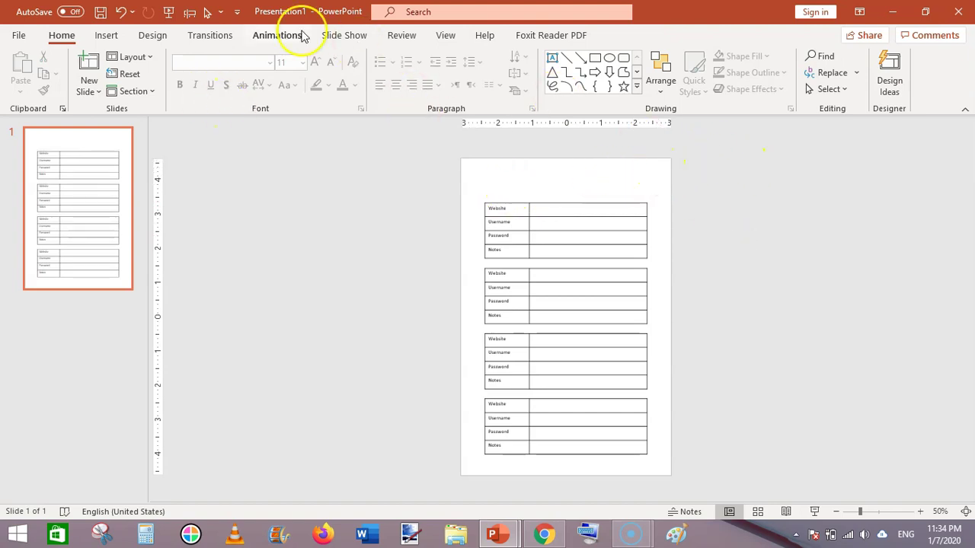
Draw a rectangle about 2.67" wide and 0.73" high in the page's upper-right corner, above the top table
left_click(106, 35)
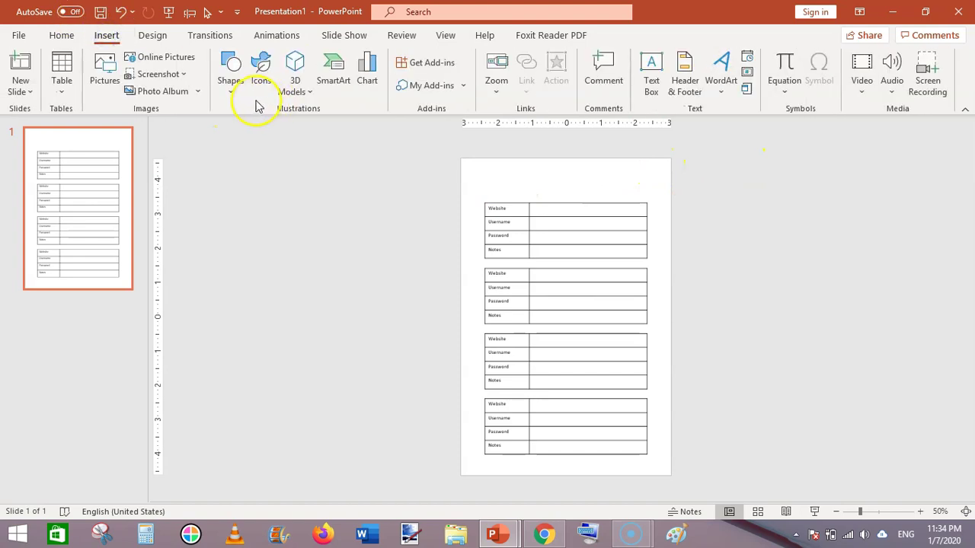
left_click(236, 94)
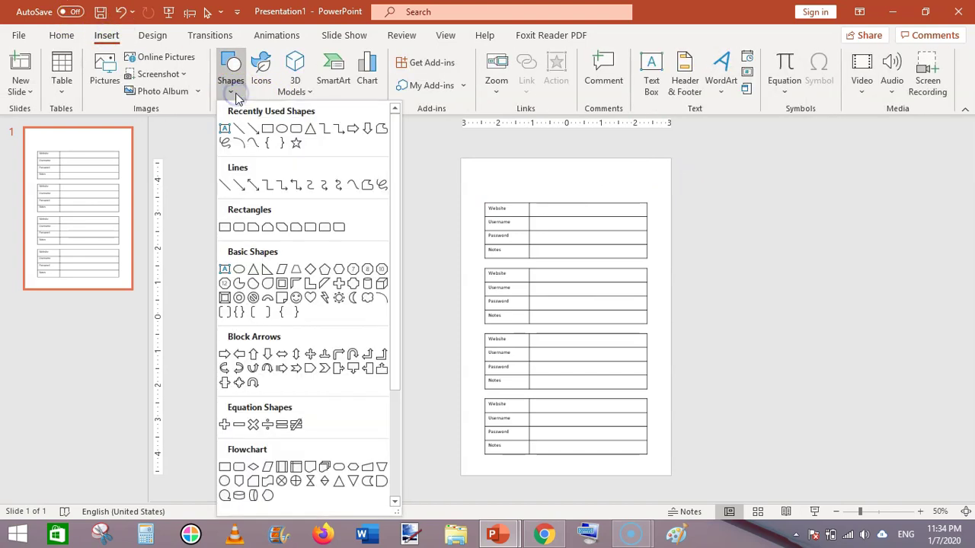
left_click(267, 128)
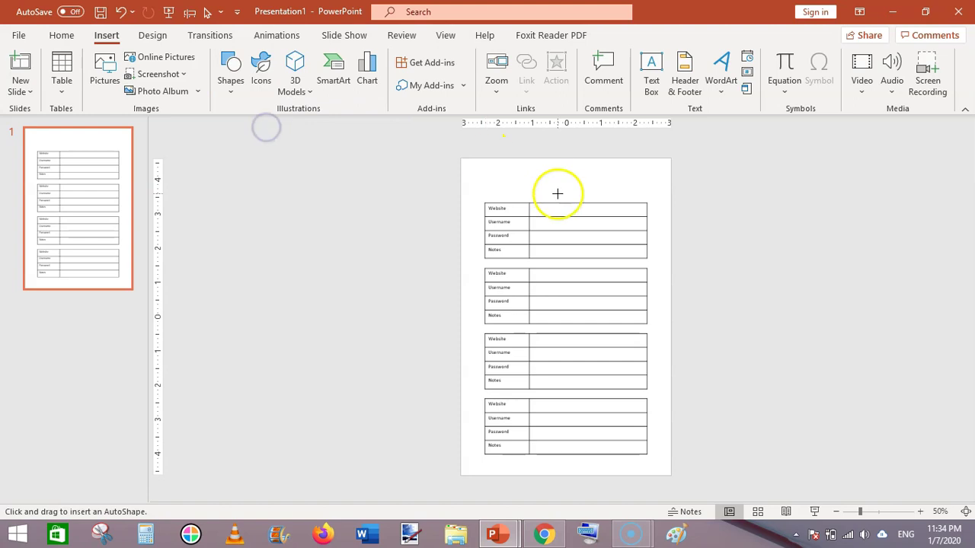
left_click(231, 84)
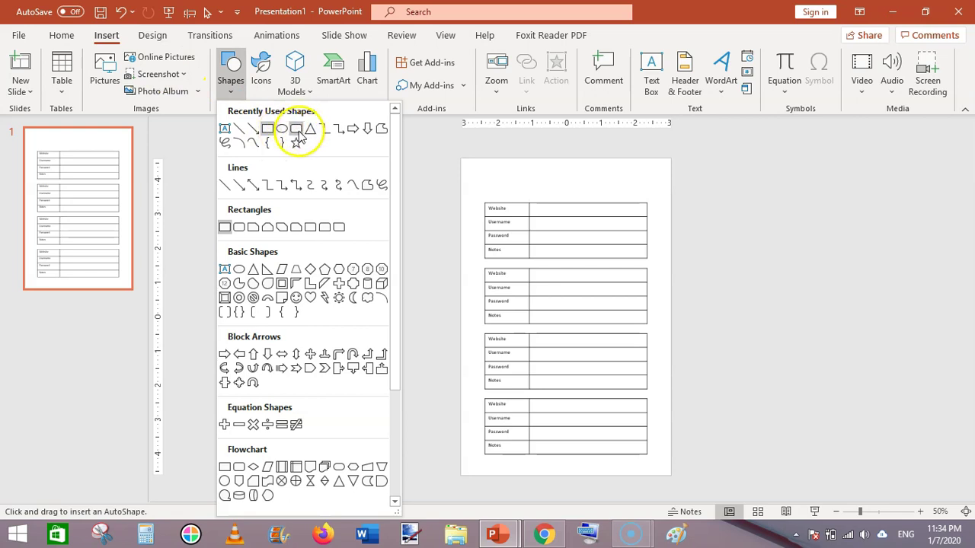
left_click(267, 128)
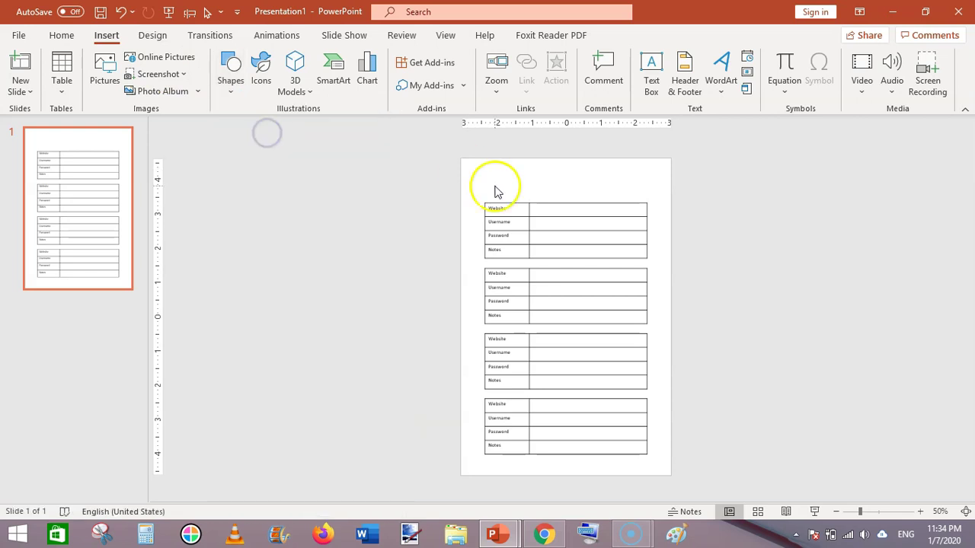
left_click_drag(603, 174, 633, 191)
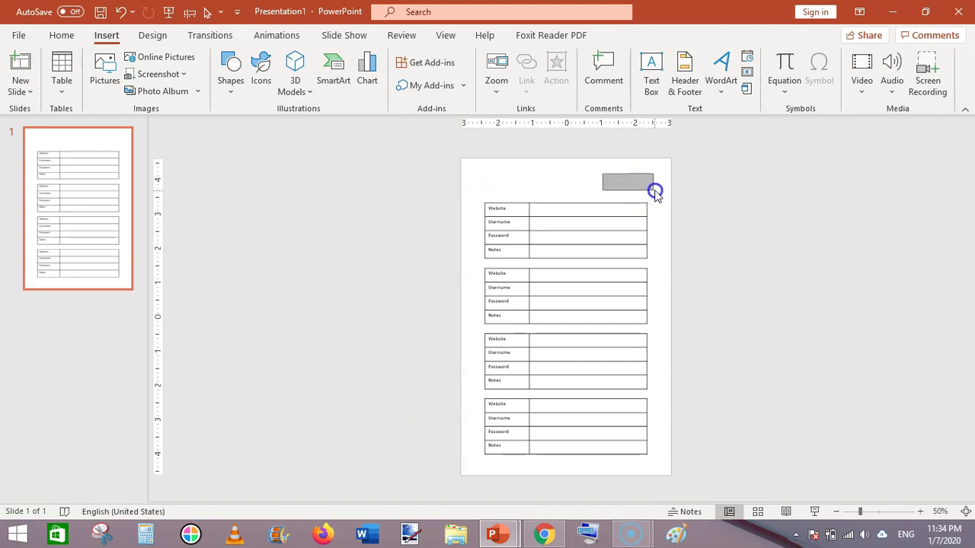
left_click_drag(662, 194, 662, 195)
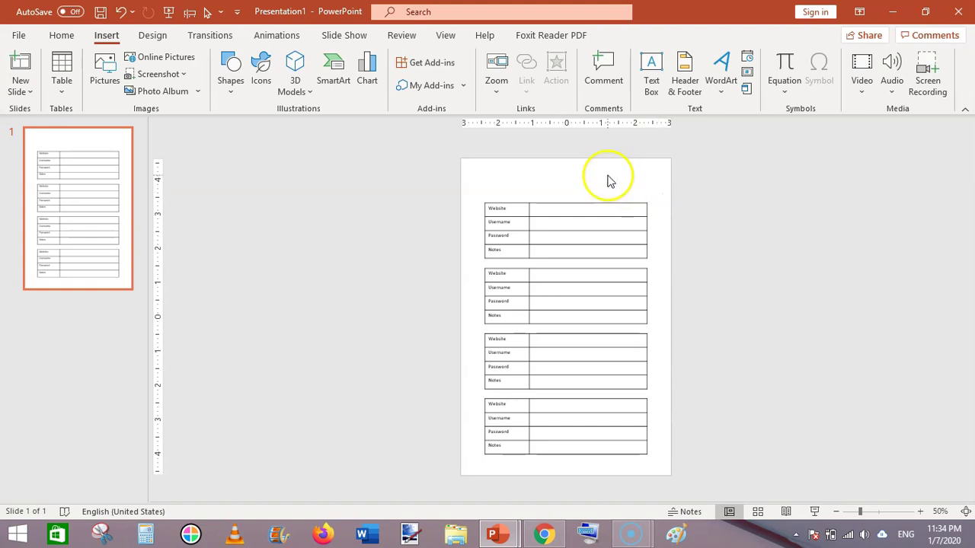
mouse_move(611, 171)
left_mouse_down()
mouse_move(659, 202)
mouse_move(667, 194)
left_mouse_up()
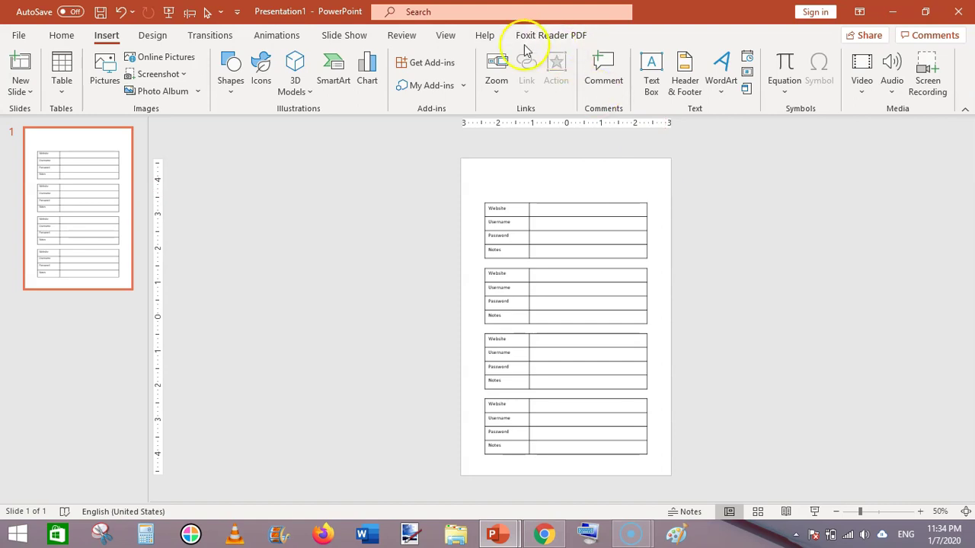
left_click_drag(602, 168, 665, 191)
left_click(491, 176)
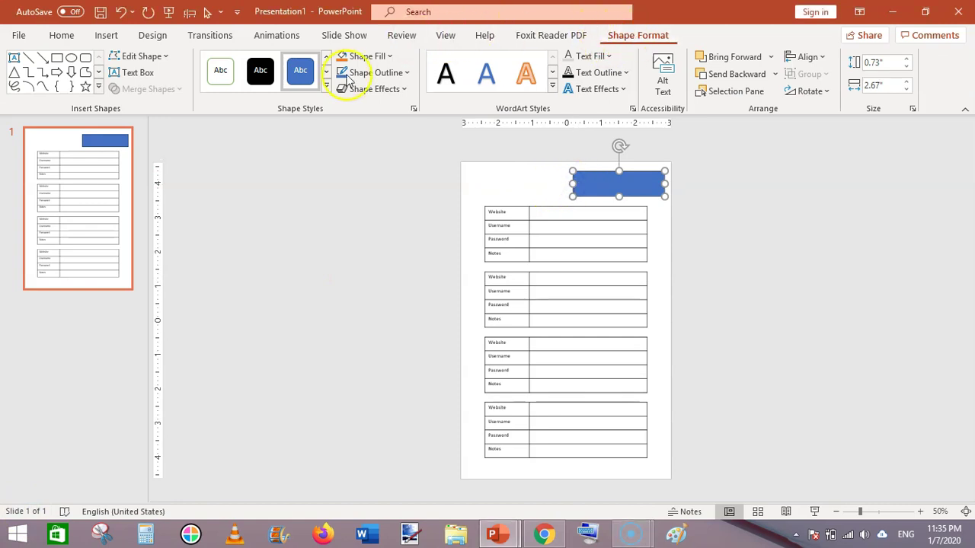
Fill the rectangle with black and remove its outline
left_click(371, 61)
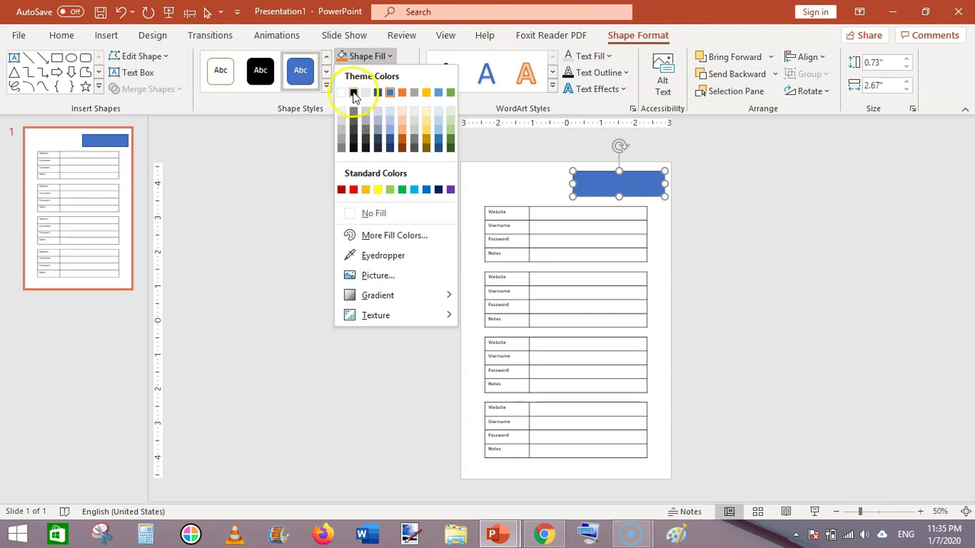
left_click(353, 93)
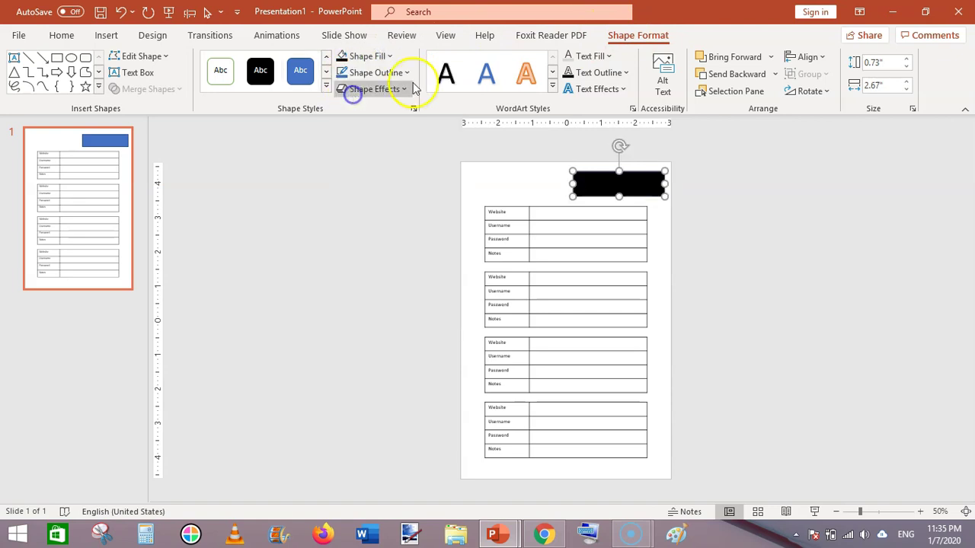
left_click(361, 74)
left_click(382, 230)
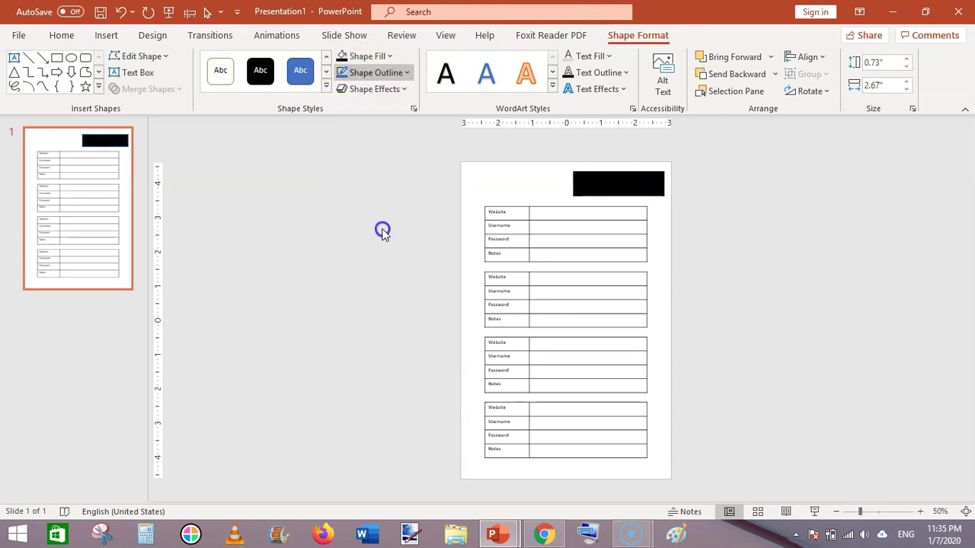
Shrink the black rectangle to about 1.4" wide and 0.59" high, keeping it in the page's upper-right corner, and deselect it
left_click_drag(573, 184, 642, 173)
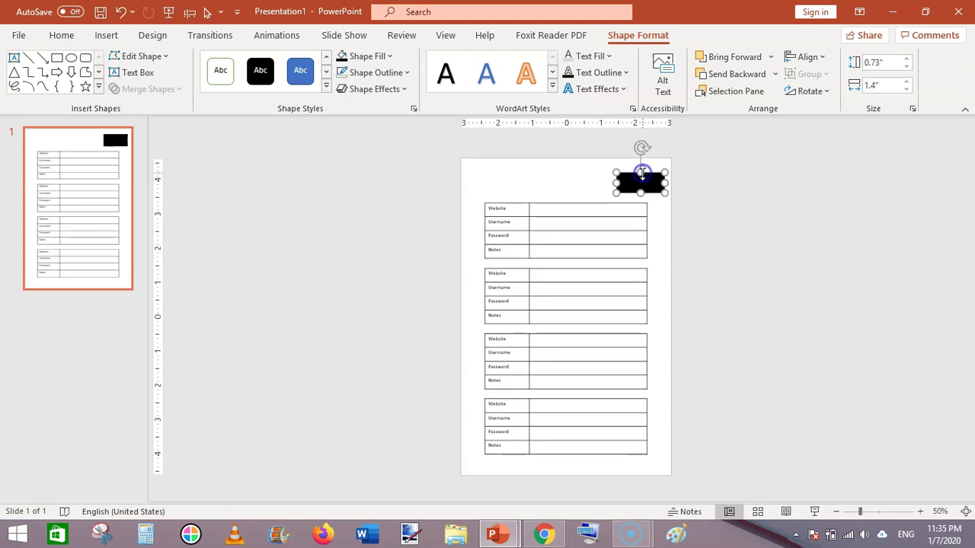
left_click(745, 204)
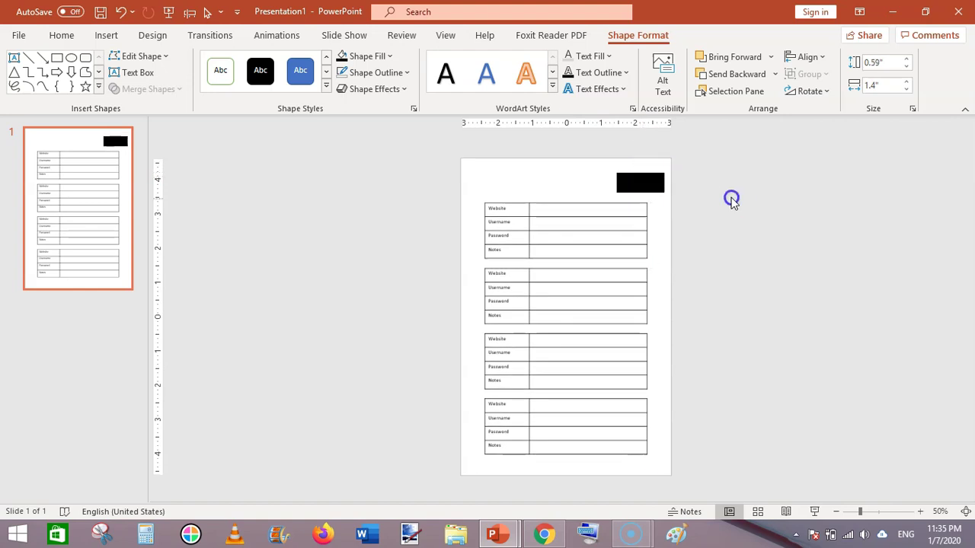
left_click(646, 184)
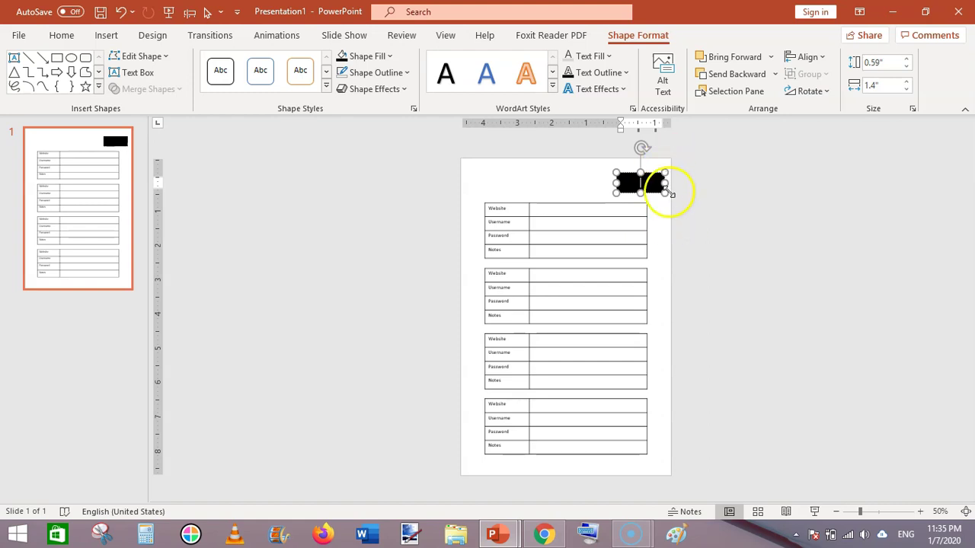
left_click(701, 198)
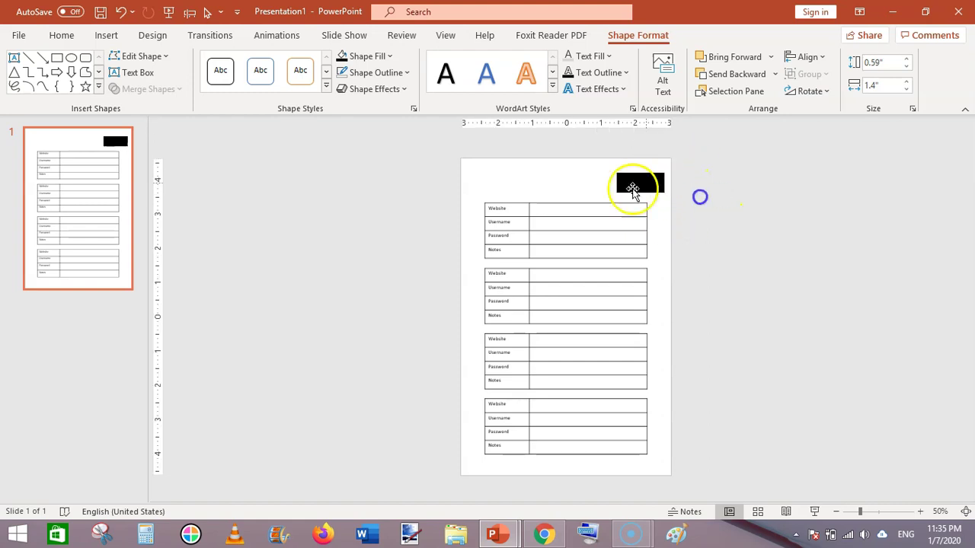
Add the letter A to the black rectangle and enlarge its font size to 28
left_click(640, 182)
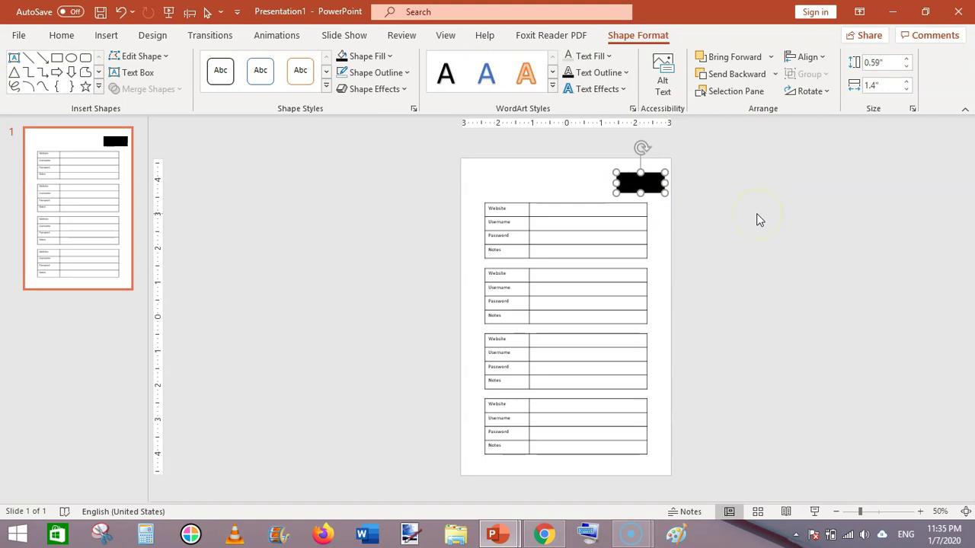
type("A")
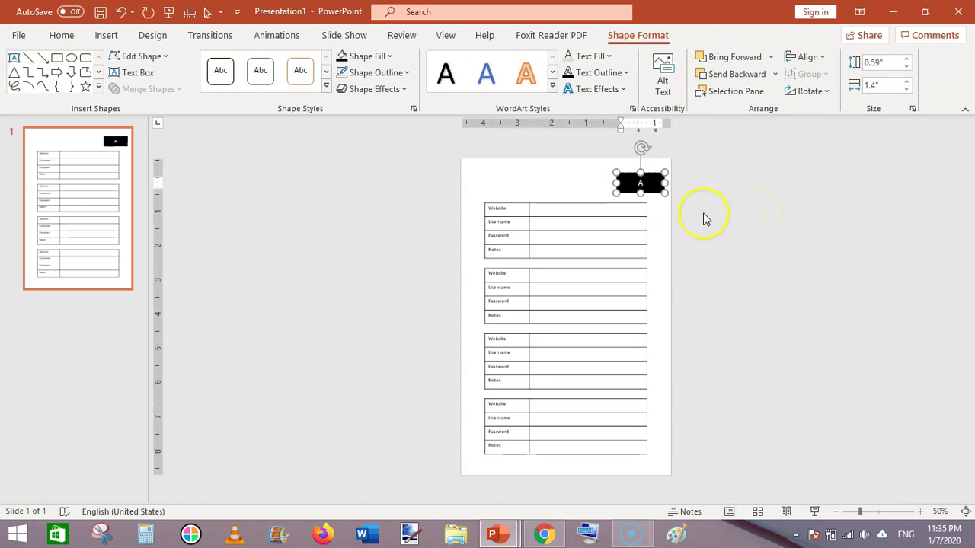
double_click(640, 183)
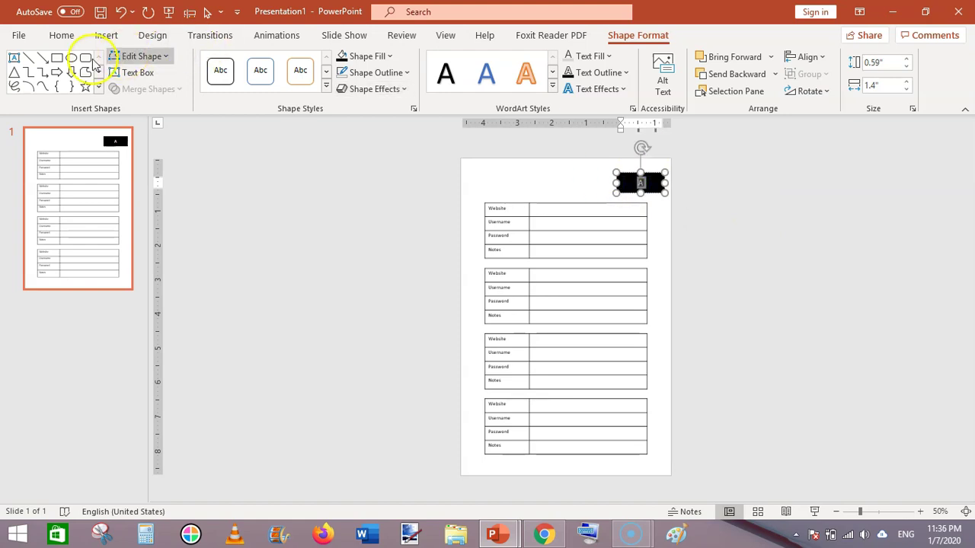
left_click(62, 36)
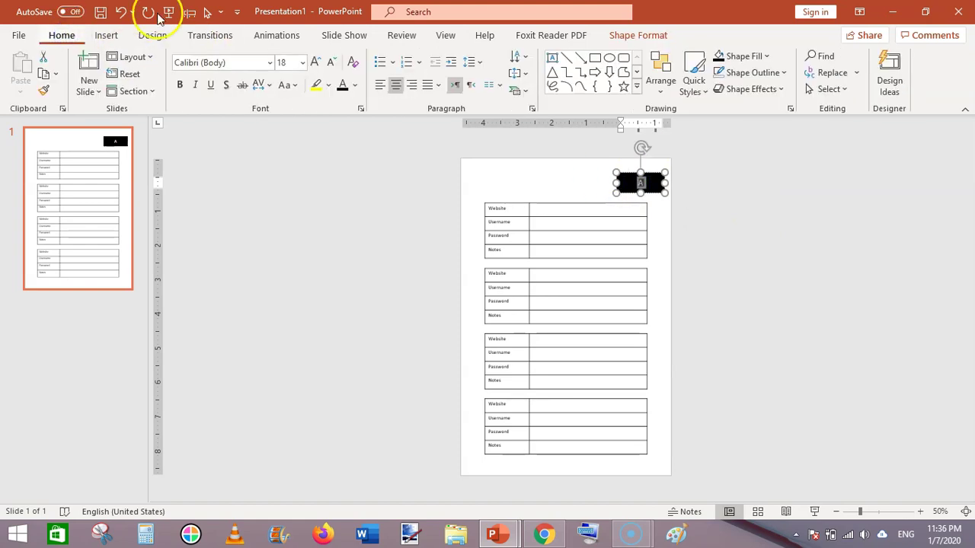
left_click(317, 67)
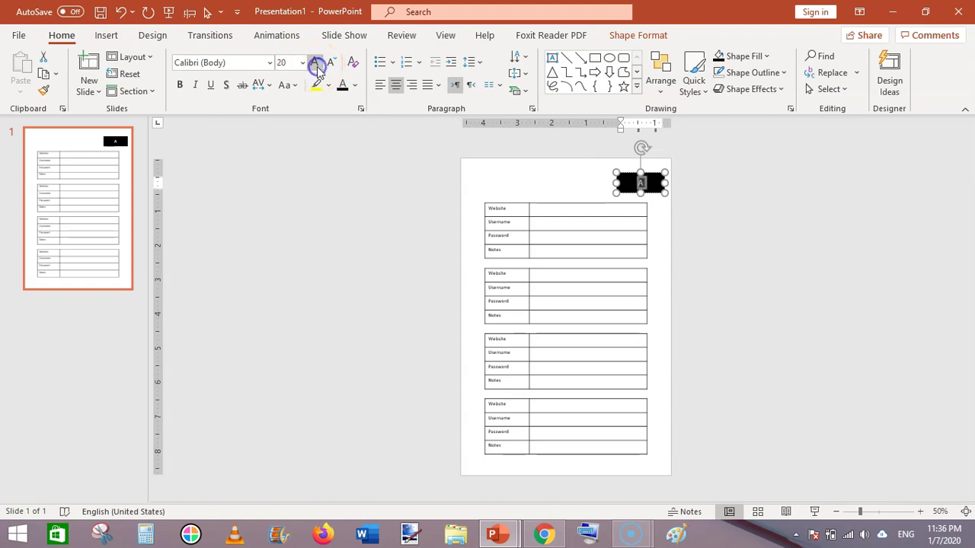
left_click(315, 65)
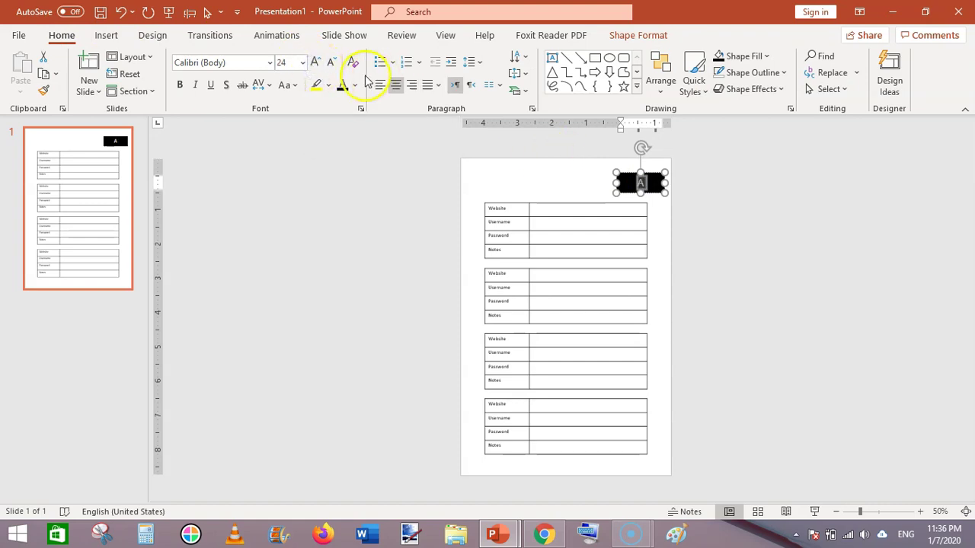
left_click(314, 64)
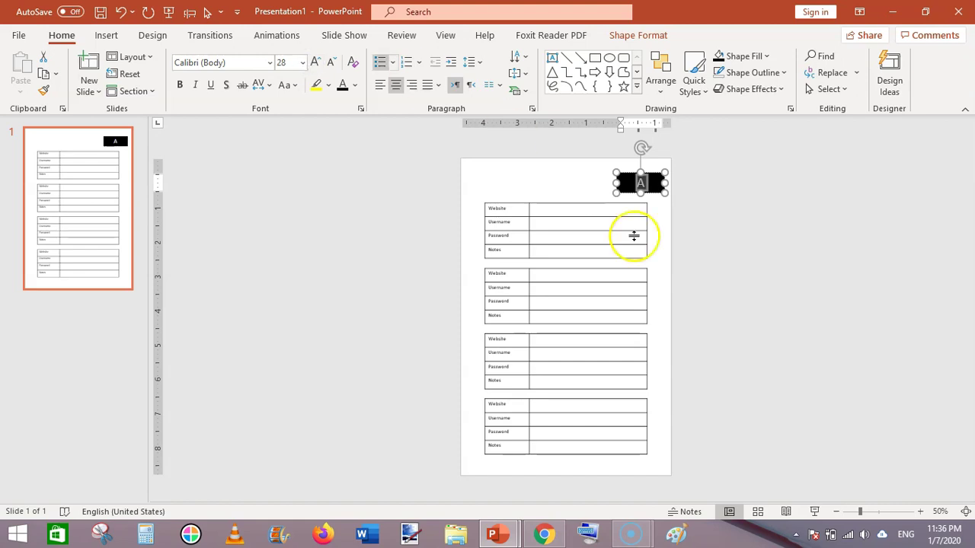
left_click(786, 280)
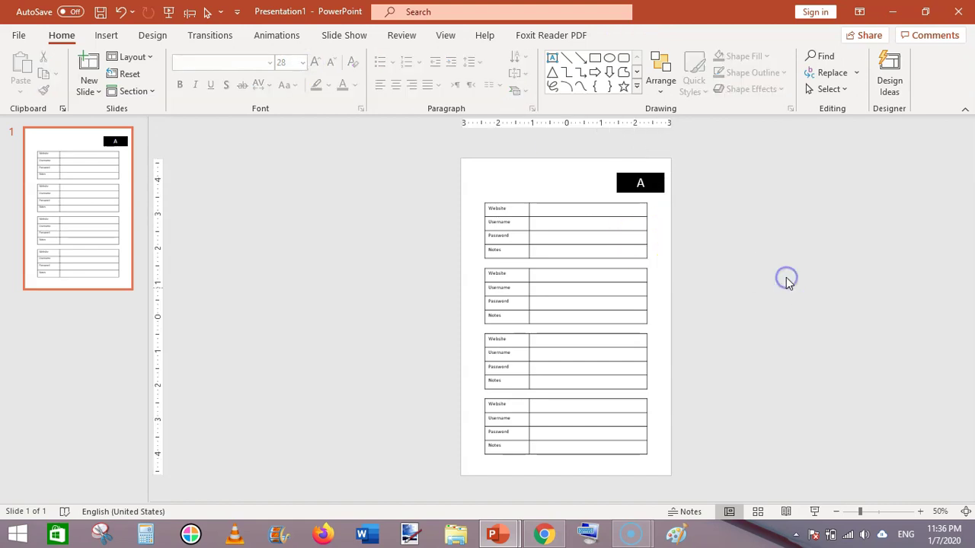
Shrink the black A tab to about 1.12" wide and 0.39" high, keeping it in the page's upper-right corner
left_click(920, 512)
left_click(920, 511)
left_click(919, 510)
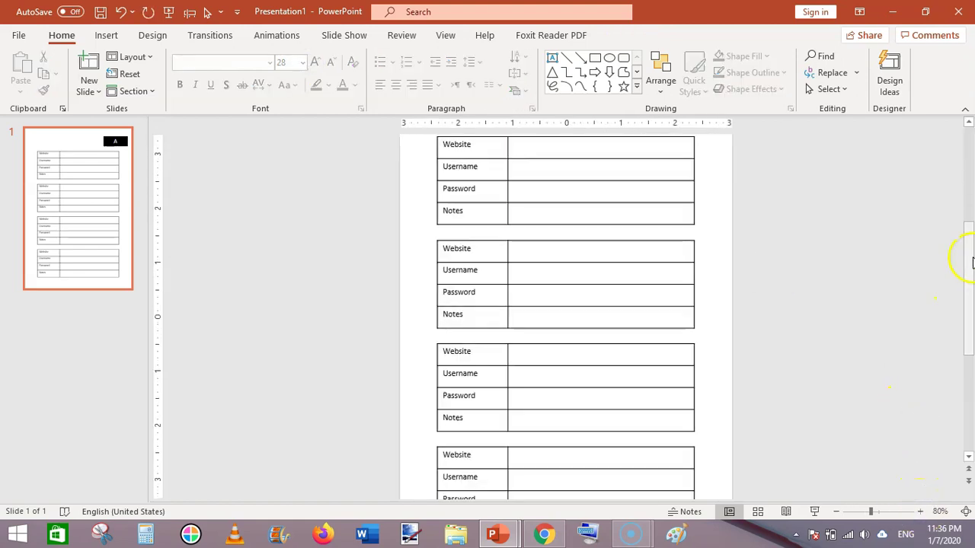
left_click_drag(970, 220, 970, 136)
left_click(682, 180)
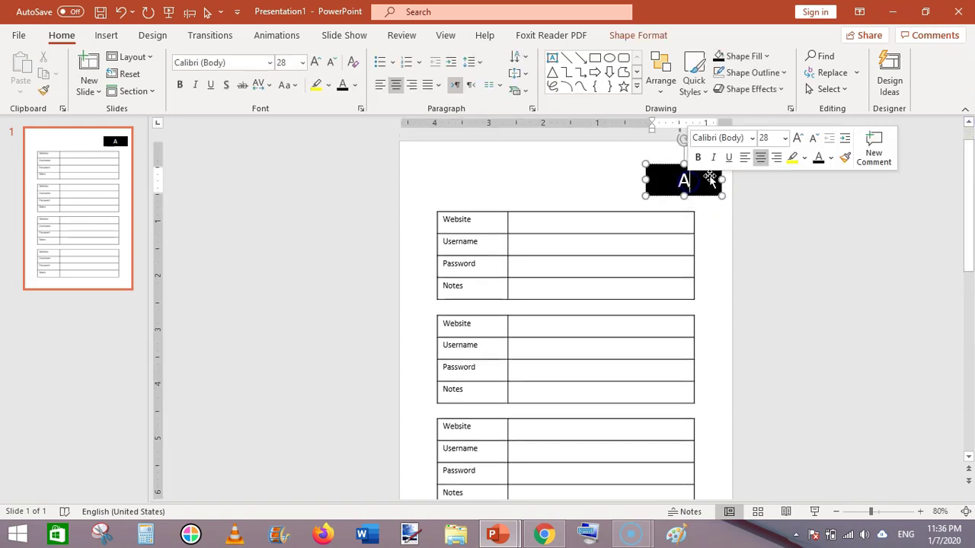
left_click_drag(723, 197, 674, 168)
left_click(825, 217)
left_click(875, 294)
Select all four tables together and align them on a common centre
left_click(835, 512)
left_click(835, 512)
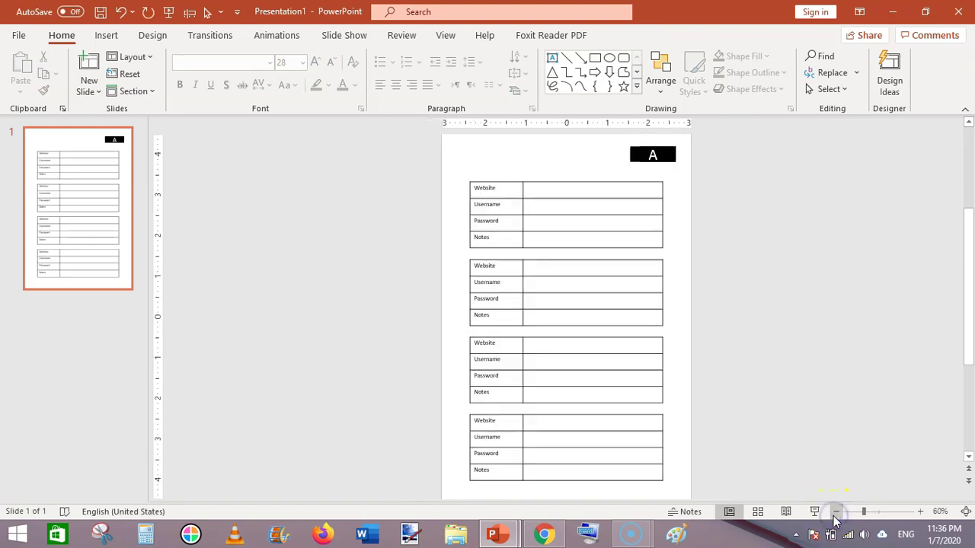
left_click(835, 512)
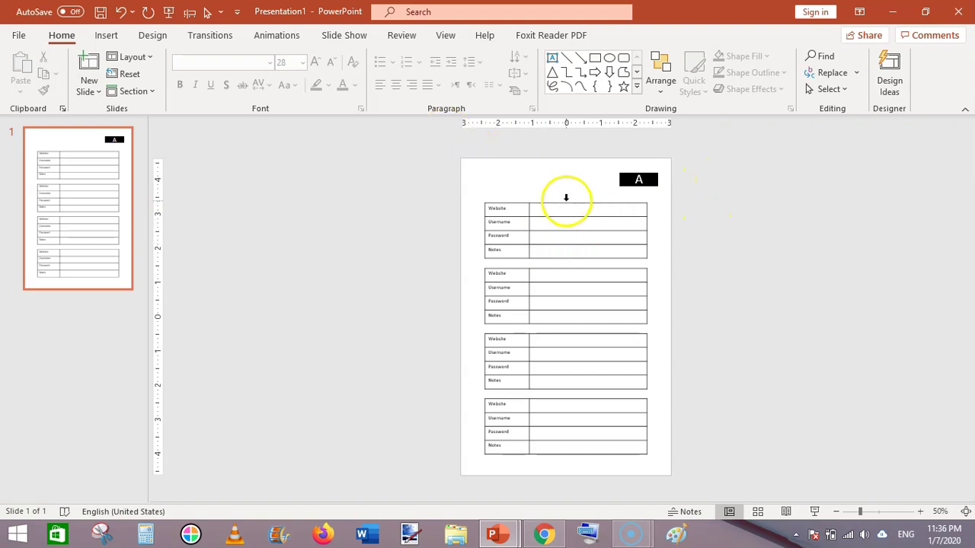
left_click_drag(447, 203, 683, 487)
left_click_drag(516, 322, 544, 293)
left_click_drag(440, 184, 728, 510)
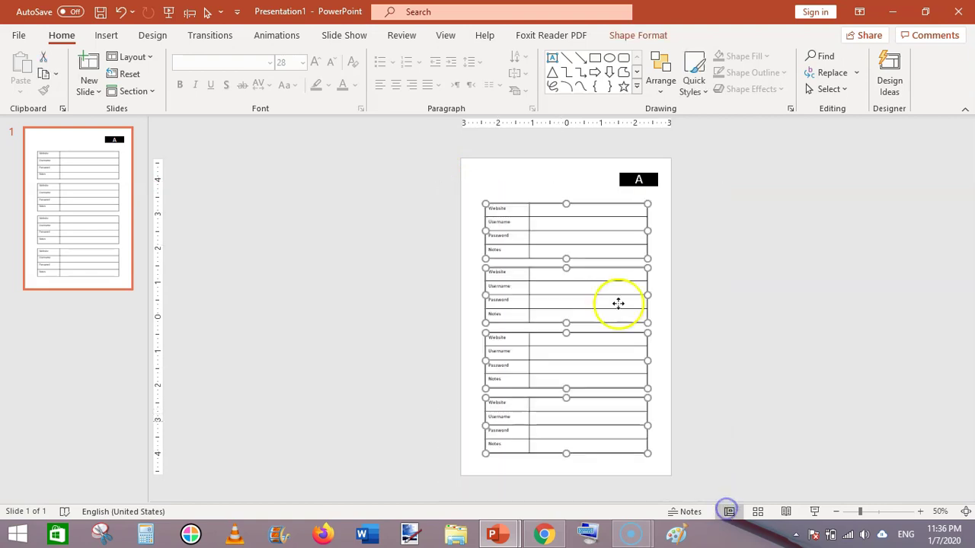
left_click(557, 203)
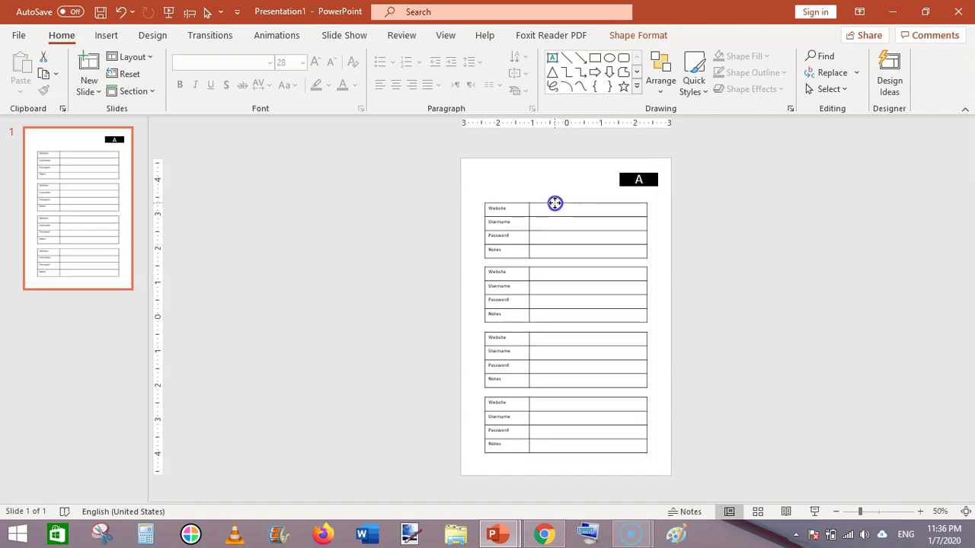
left_click(552, 204)
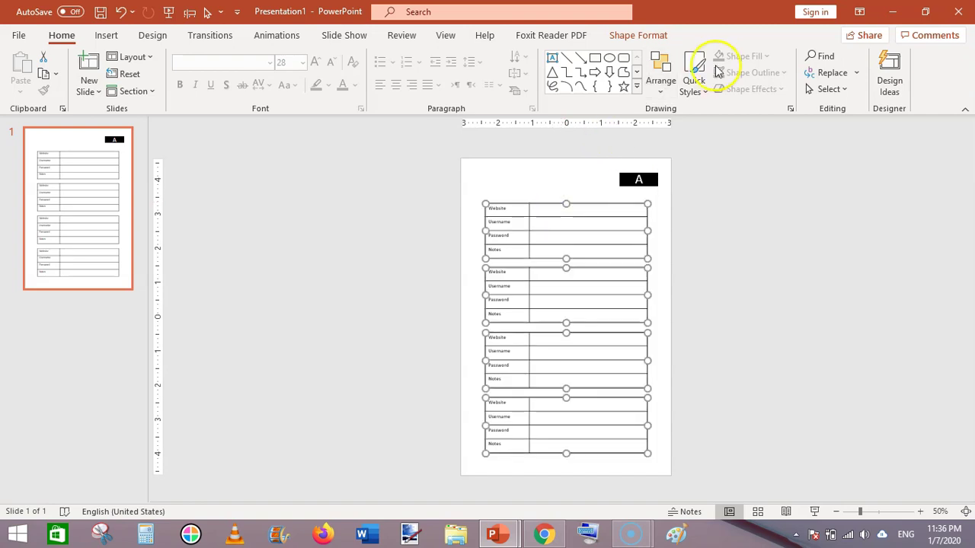
left_click(624, 36)
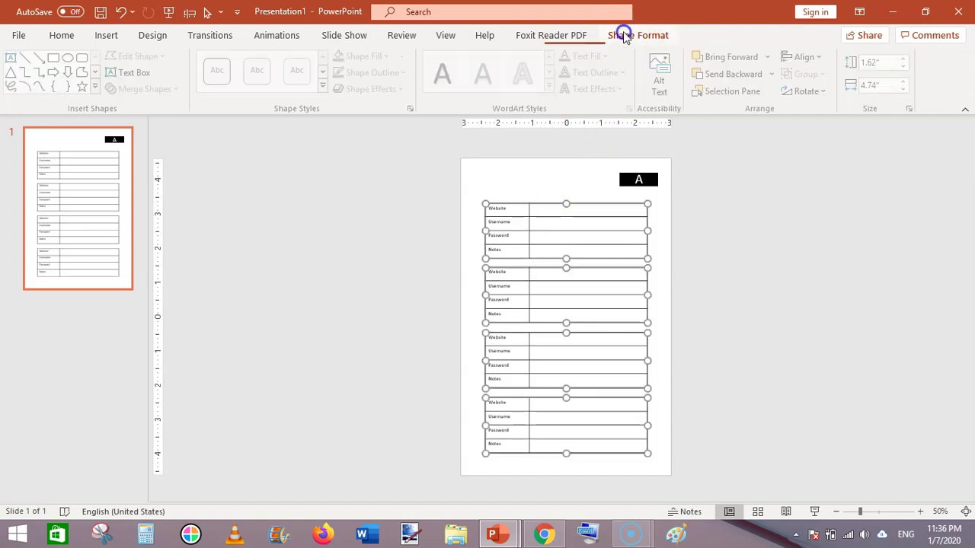
left_click(822, 57)
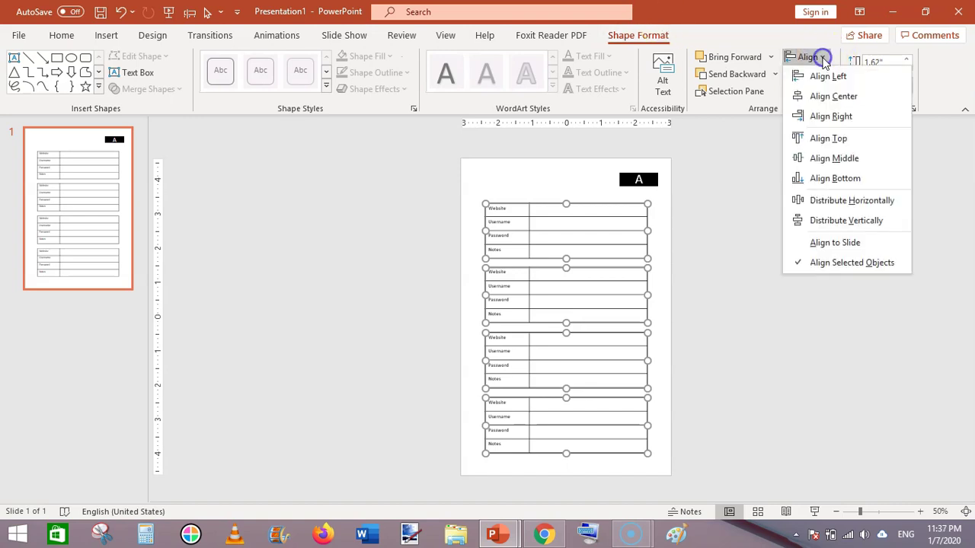
left_click(837, 96)
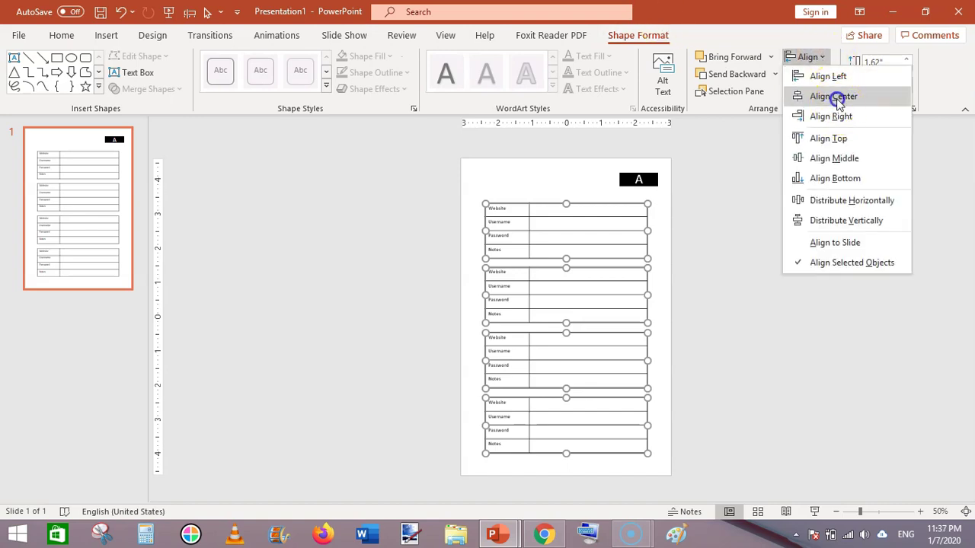
Distribute the four selected tables vertically and horizontally, and clear the selection
left_click(806, 57)
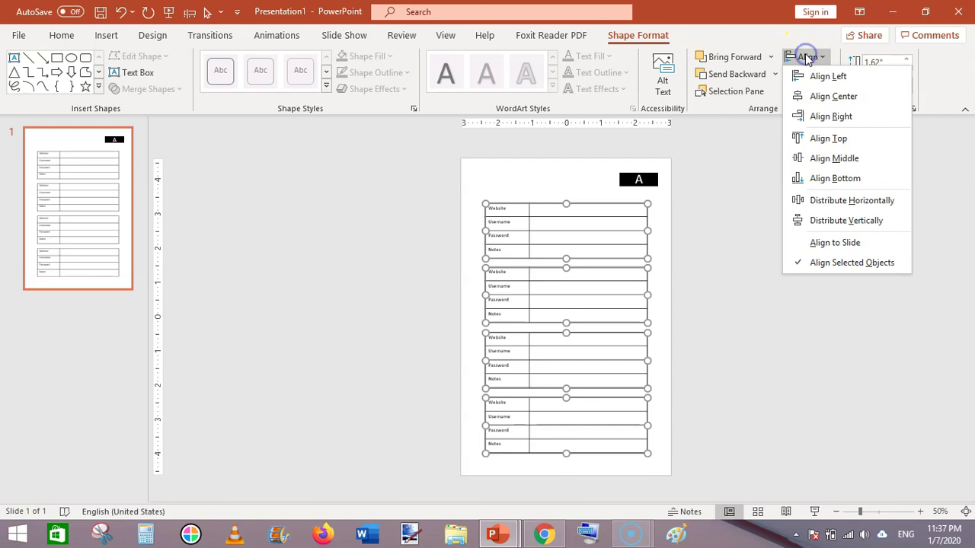
left_click(844, 221)
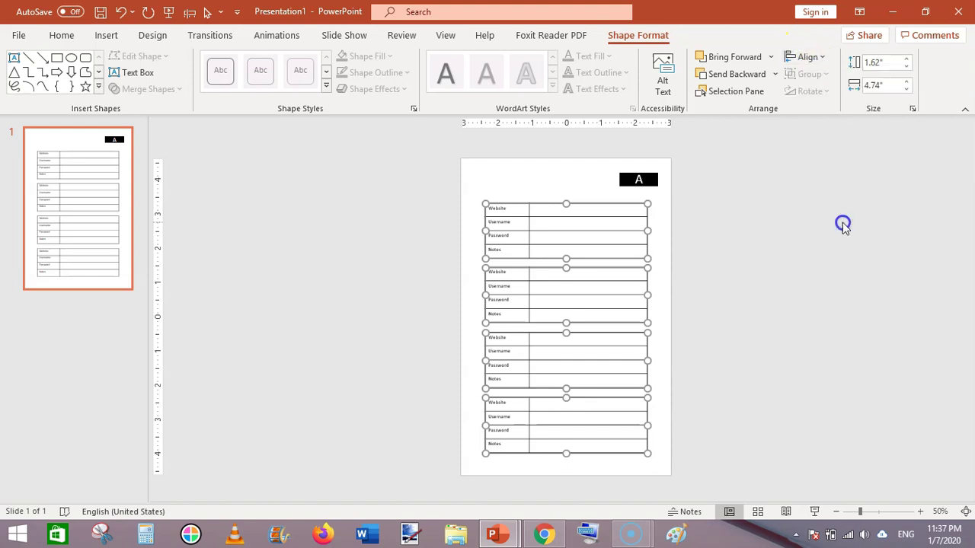
left_click(805, 59)
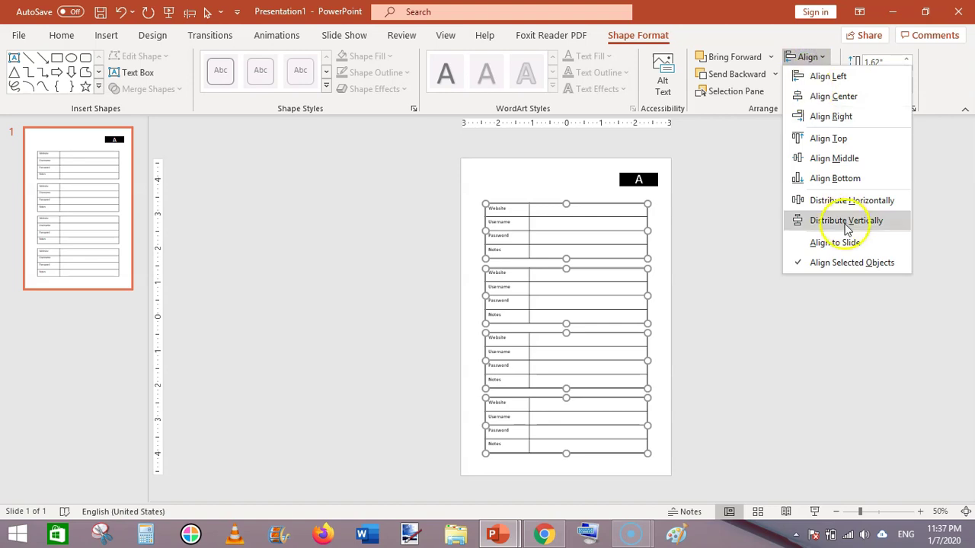
left_click(846, 200)
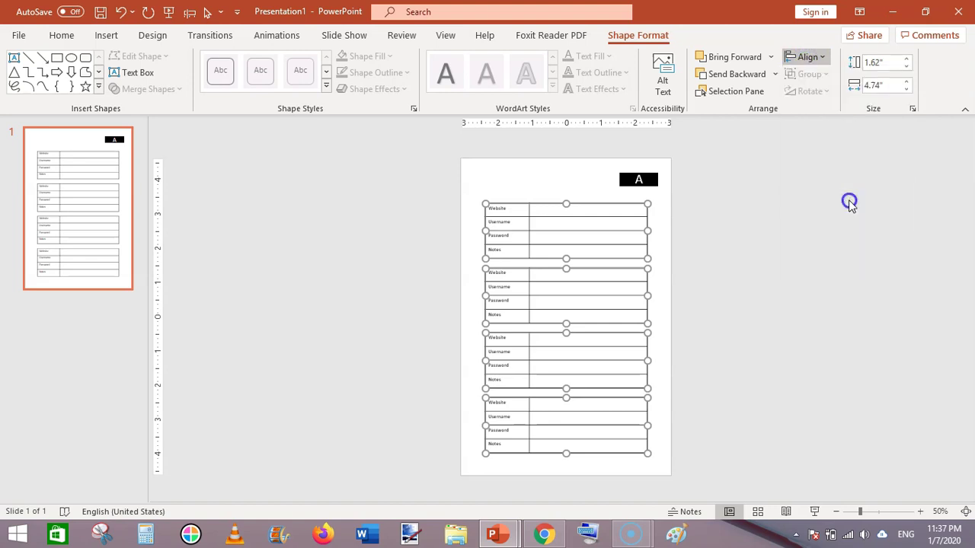
left_click(798, 221)
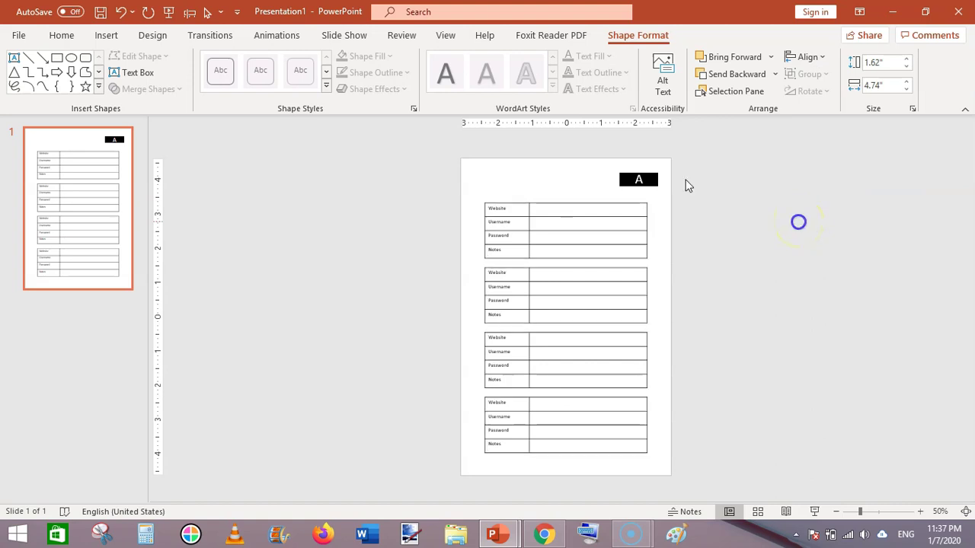
Nudge the black A tab slightly down towards the top table and deselect it
left_click(643, 179)
key("Down")
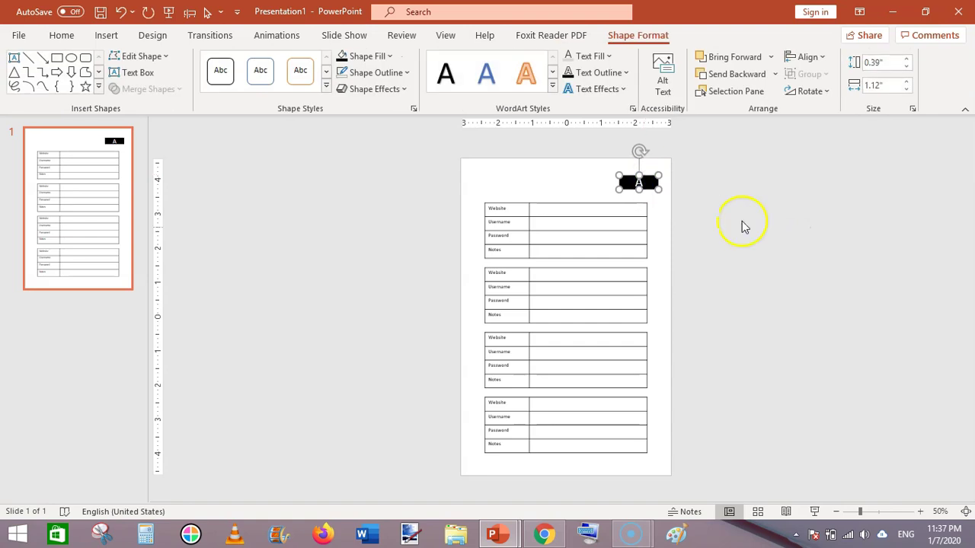
left_click(454, 186)
Duplicate the page and move the copy's black A tab to the page's upper-left corner
left_click(122, 257)
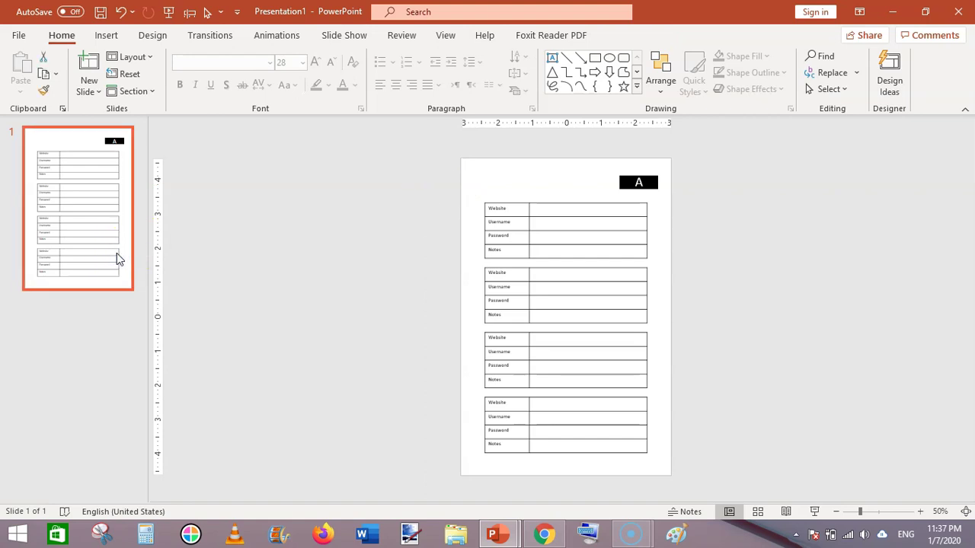
key("ctrl+d")
left_click(190, 274)
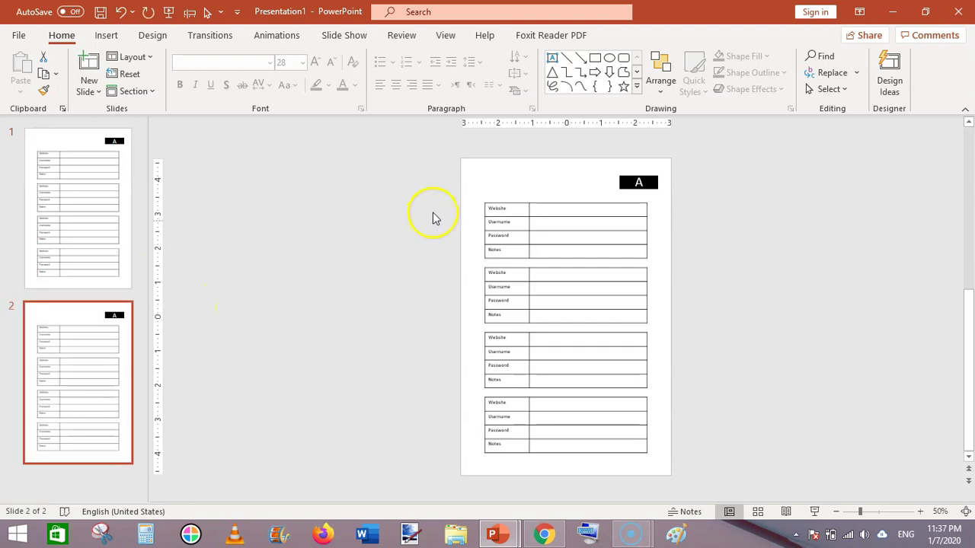
left_click(649, 184)
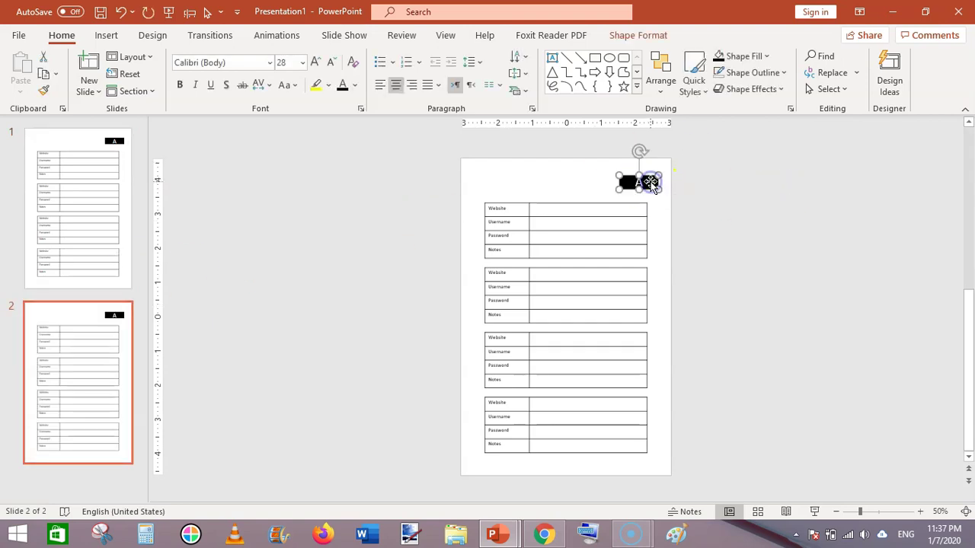
left_click_drag(649, 185, 505, 181)
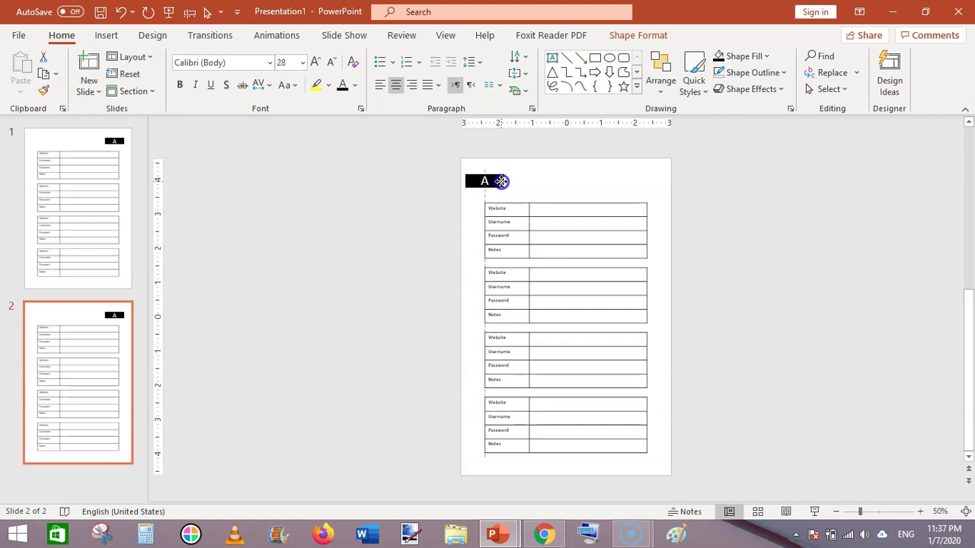
left_click(762, 228)
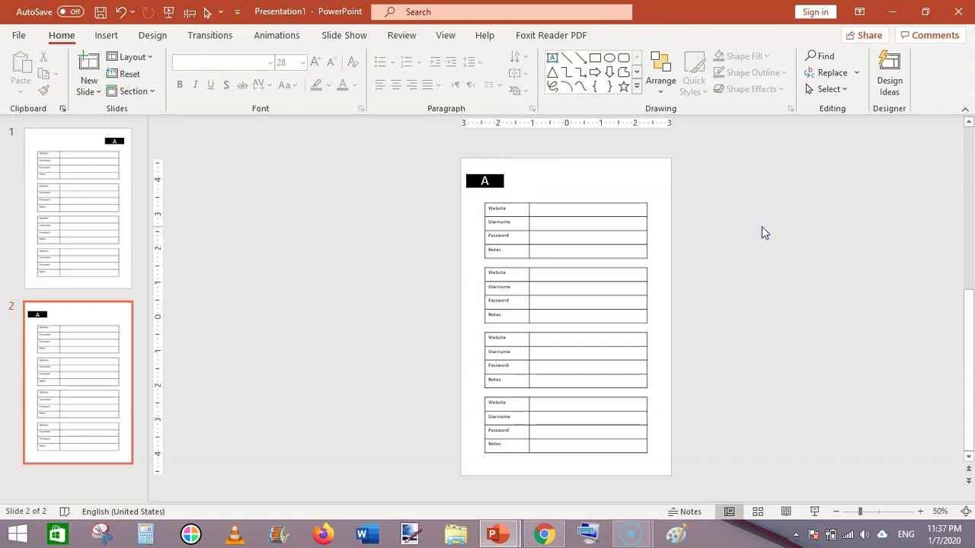
Duplicate both A pages together to make a four-page set with alternating tab positions
left_click(94, 216)
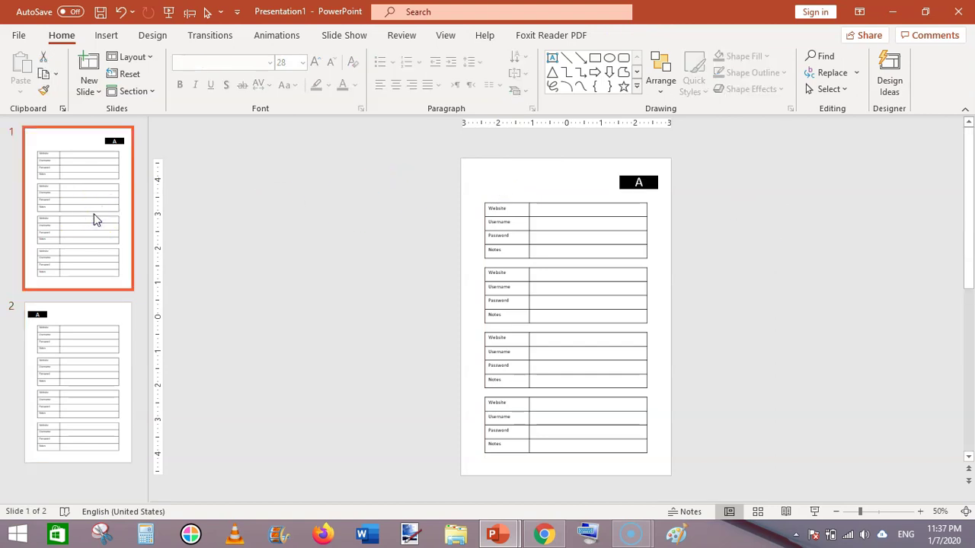
key("ctrl+a")
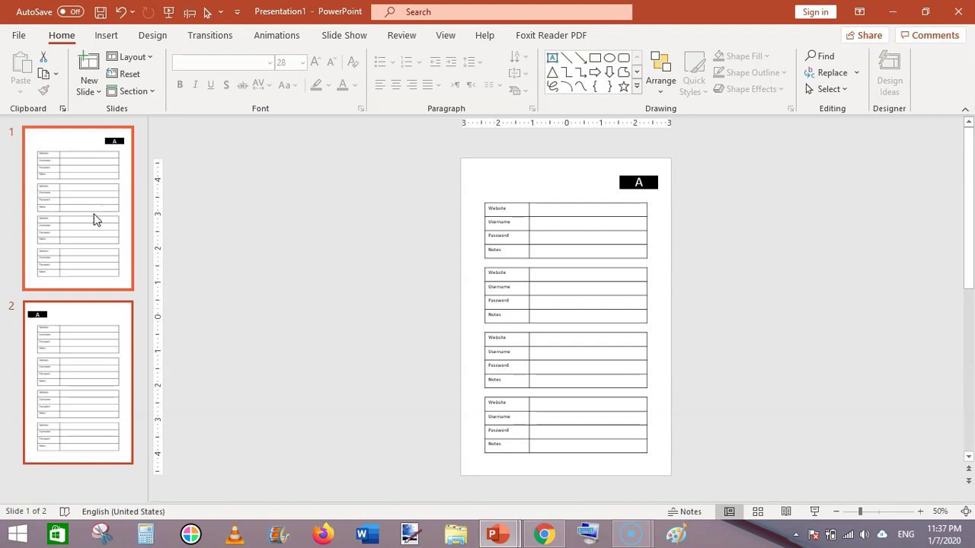
key("ctrl+d")
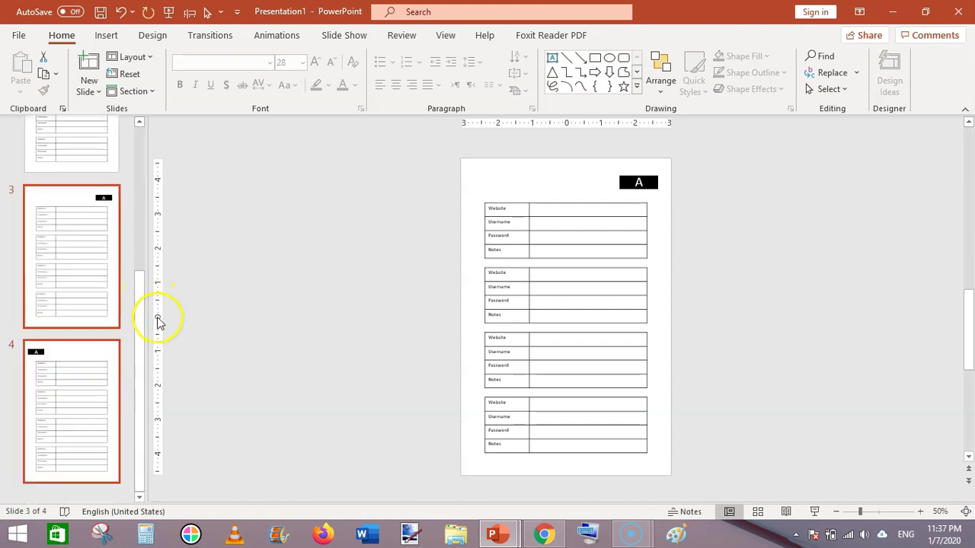
mouse_move(141, 326)
left_mouse_down()
mouse_move(134, 156)
mouse_move(142, 337)
left_mouse_up()
Switch to Calculator, multiply 4 by 26, multiply the result by 4, and close it
left_click(147, 538)
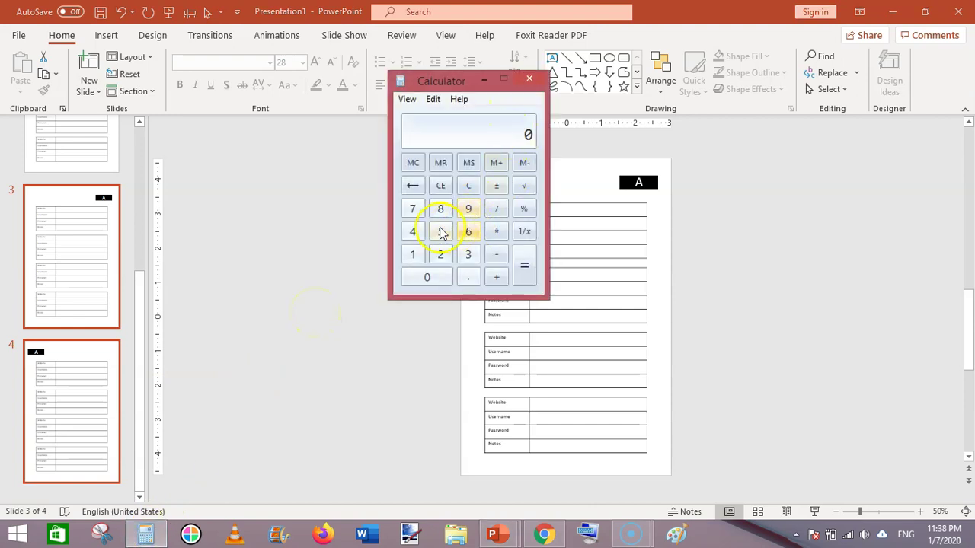
left_click(413, 232)
left_click(496, 232)
left_click(440, 255)
left_click(468, 232)
left_click(524, 267)
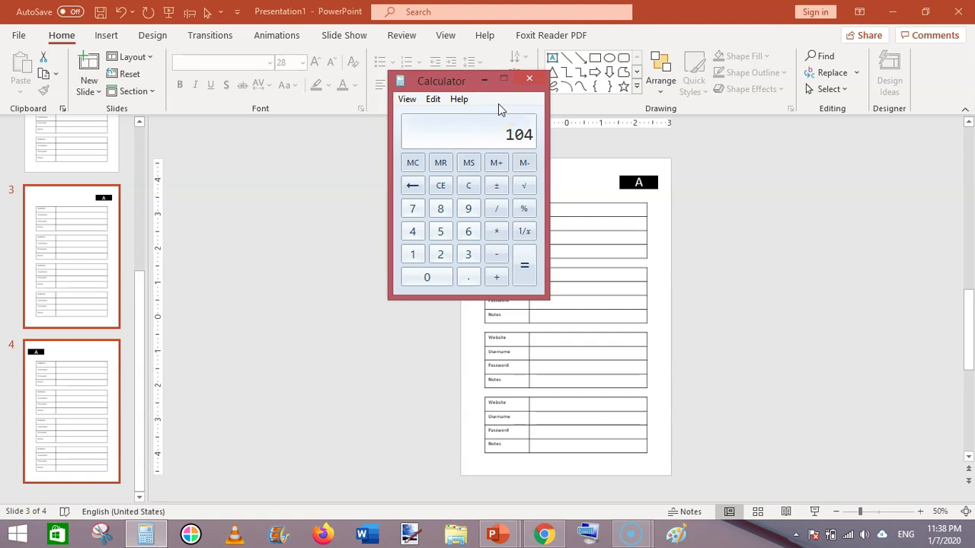
left_click(496, 231)
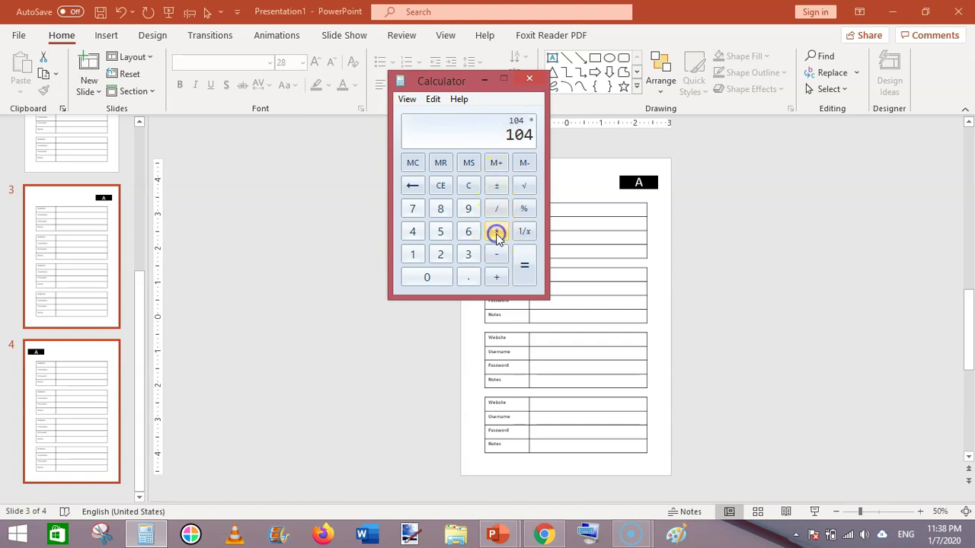
left_click(412, 231)
left_click(524, 267)
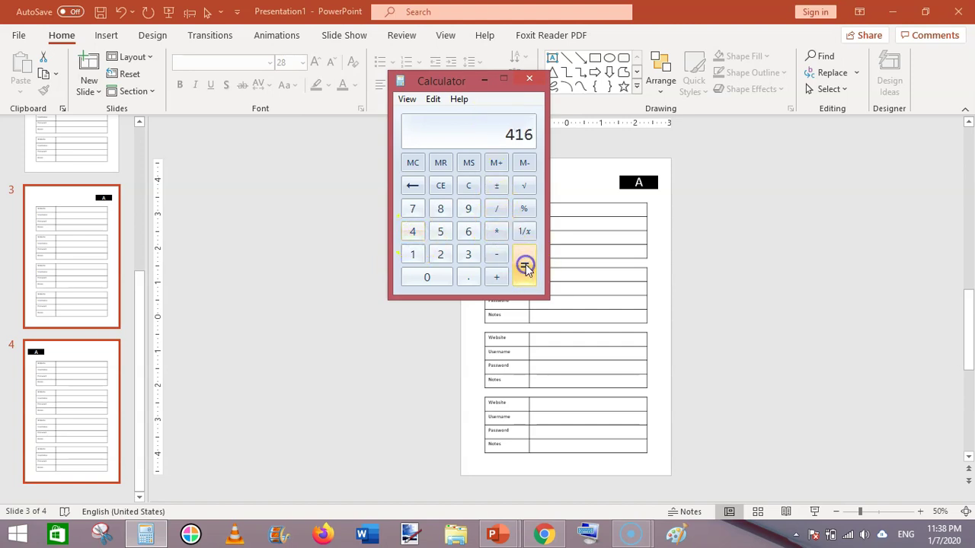
left_click(531, 80)
Duplicate all four A pages together to provide the pages for the next letter
left_click_drag(138, 317, 148, 179)
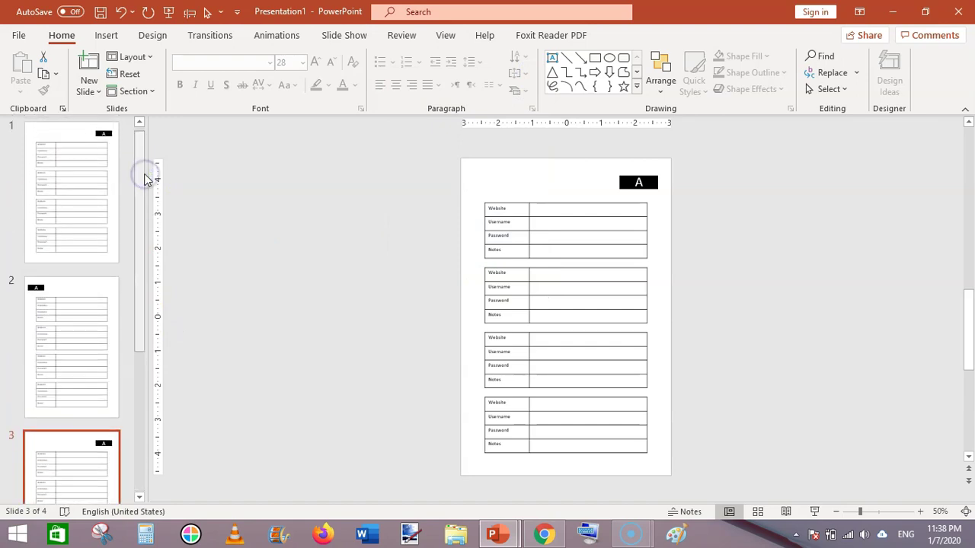
key("ctrl+a")
scroll(147, 180, "down", 2)
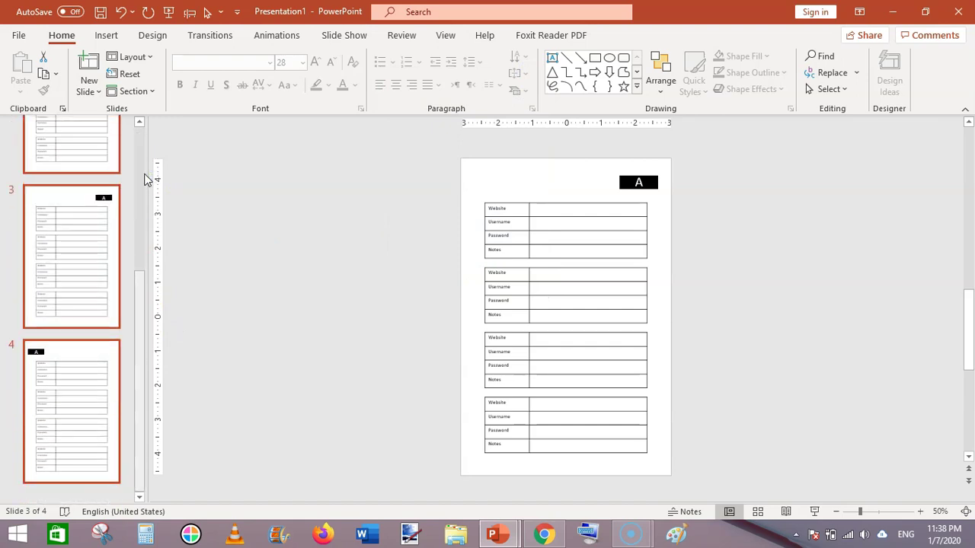
key("ctrl+d")
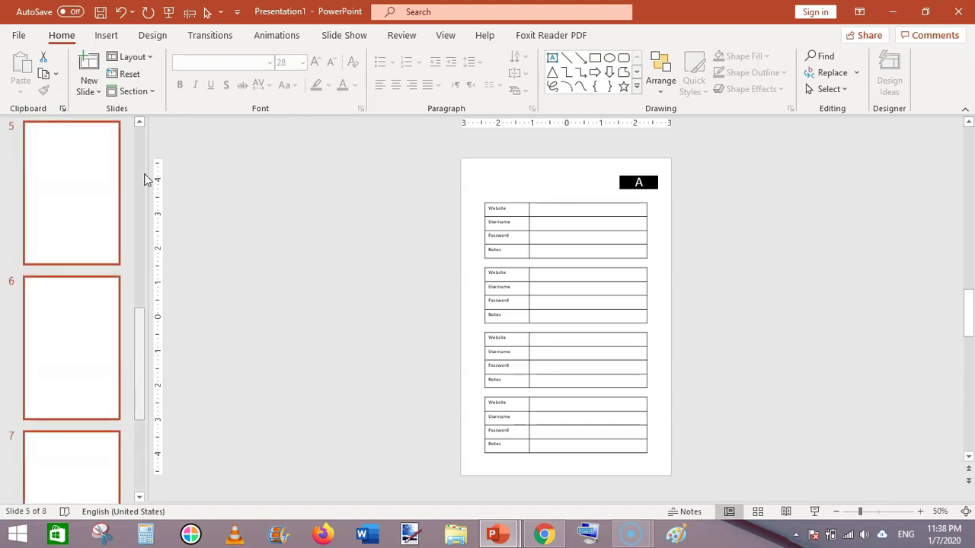
Change the letter in page 5's black tab to a capital B and deselect the tab
left_click_drag(141, 335, 130, 291)
left_click(74, 332)
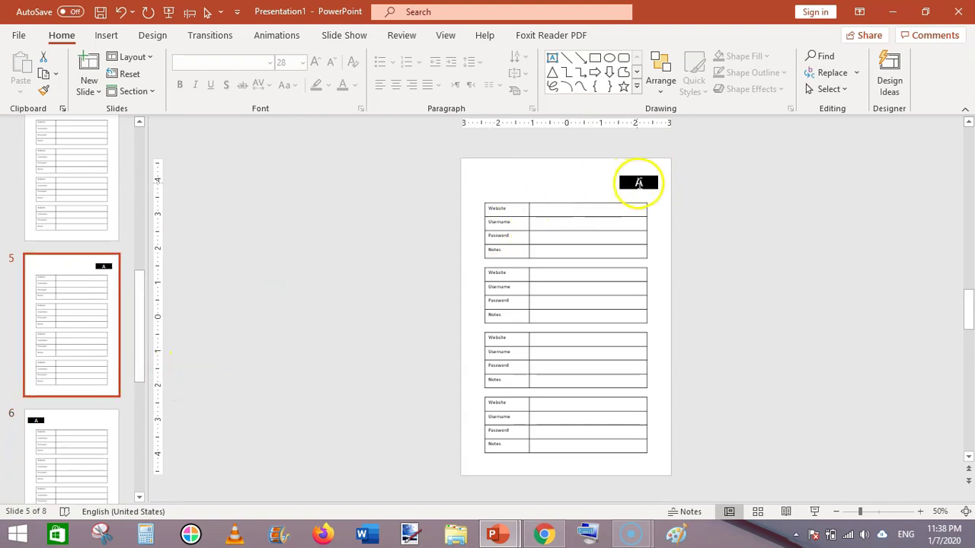
double_click(638, 184)
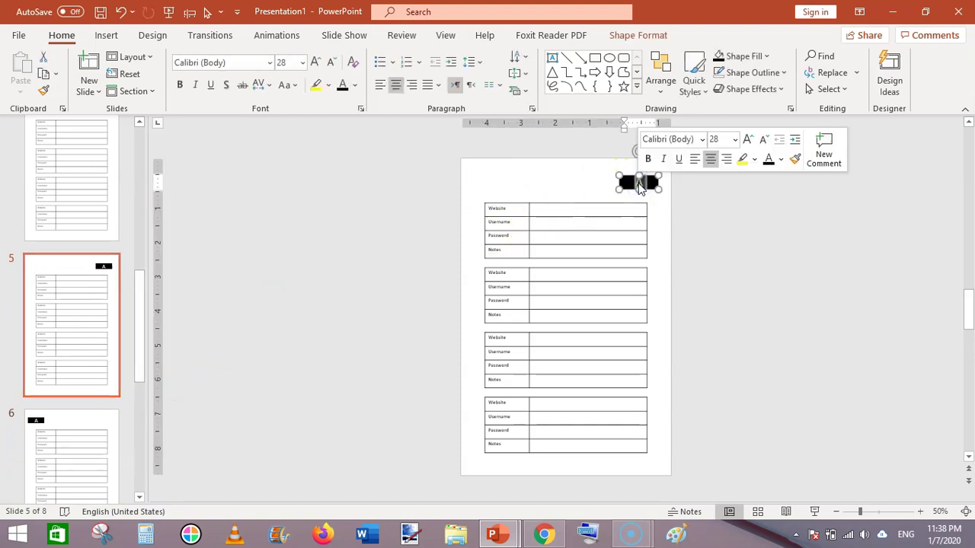
type("B")
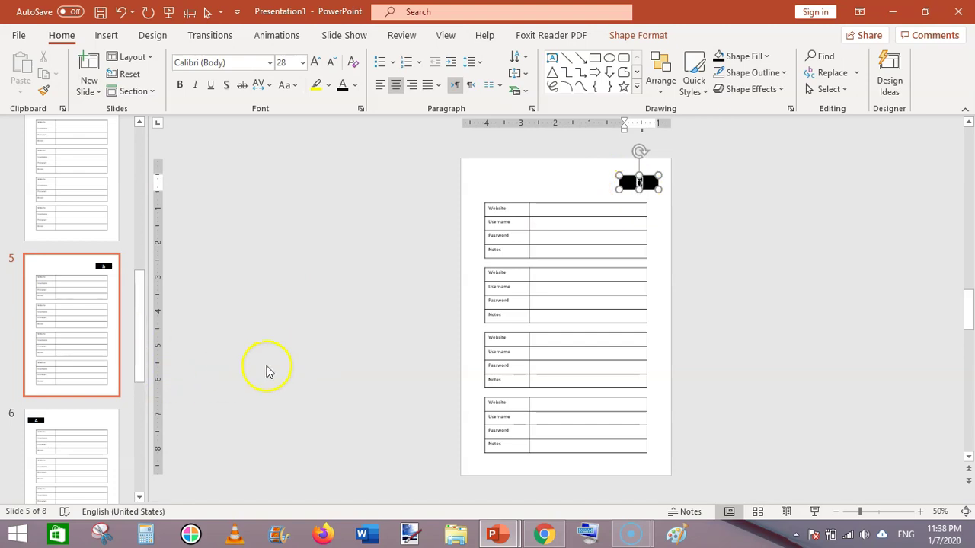
left_click(266, 371)
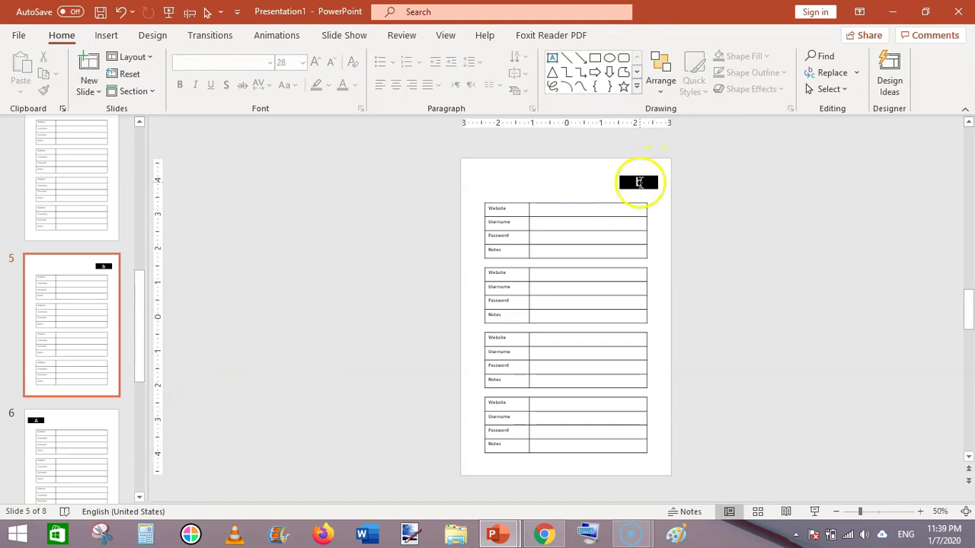
double_click(638, 183)
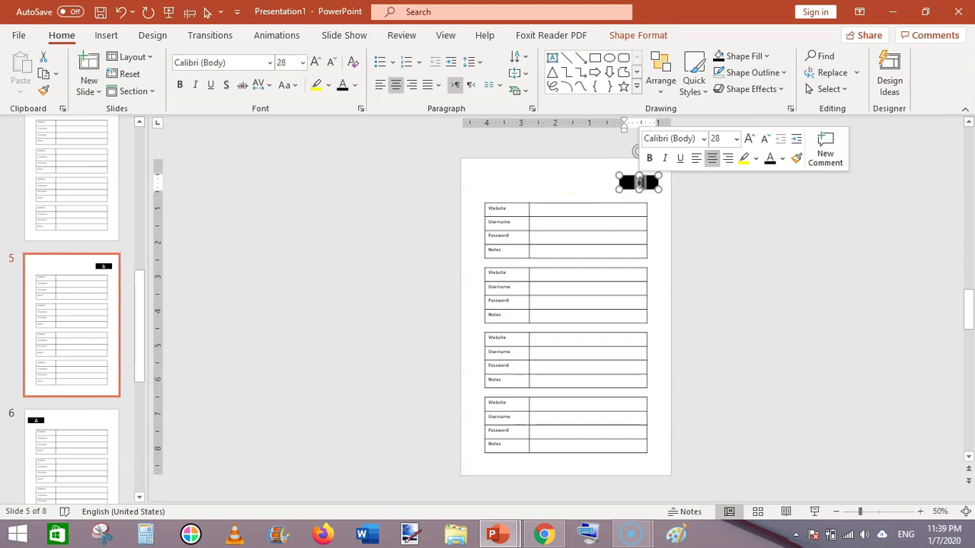
type("B")
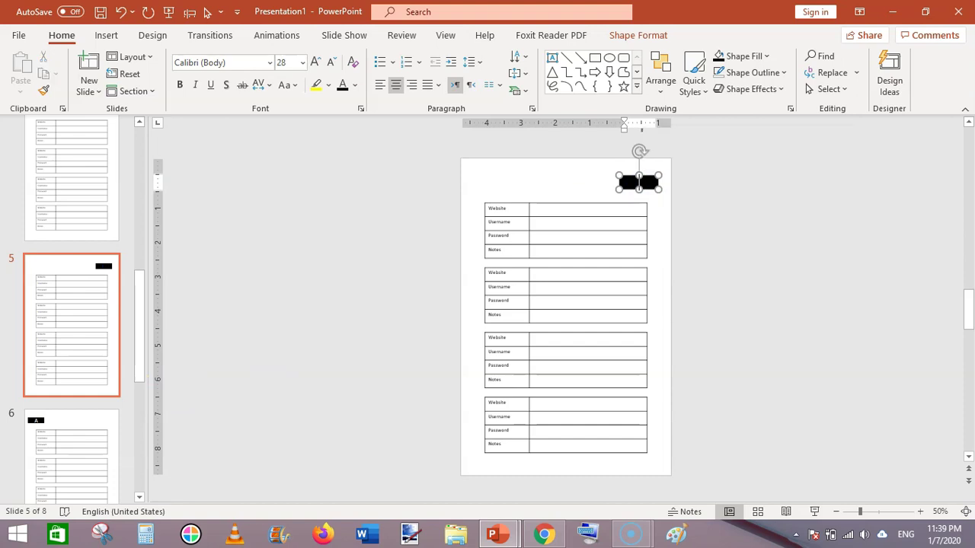
left_click(380, 300)
Replace the letter in page 6's black tab with B
left_click(64, 441)
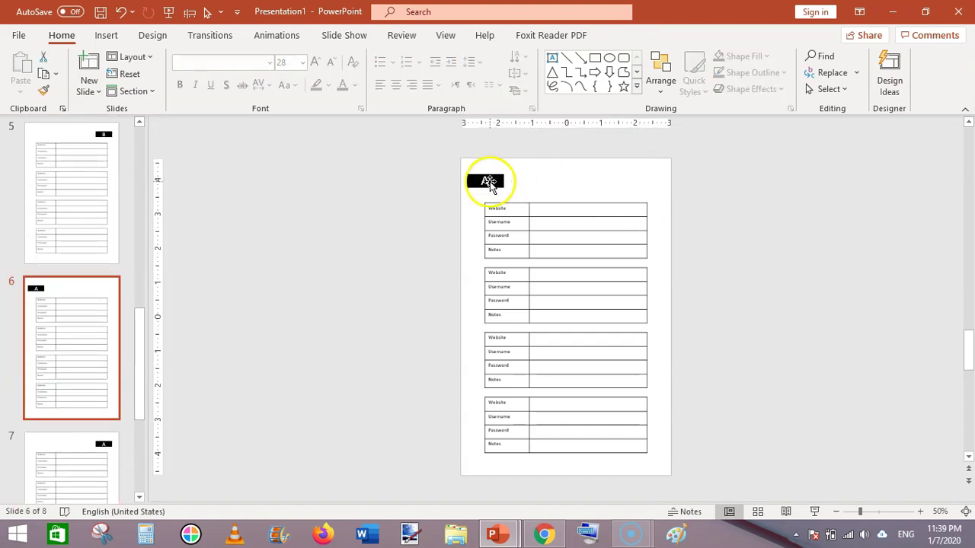
left_click(488, 183)
left_click(485, 182)
left_click_drag(493, 181, 494, 185)
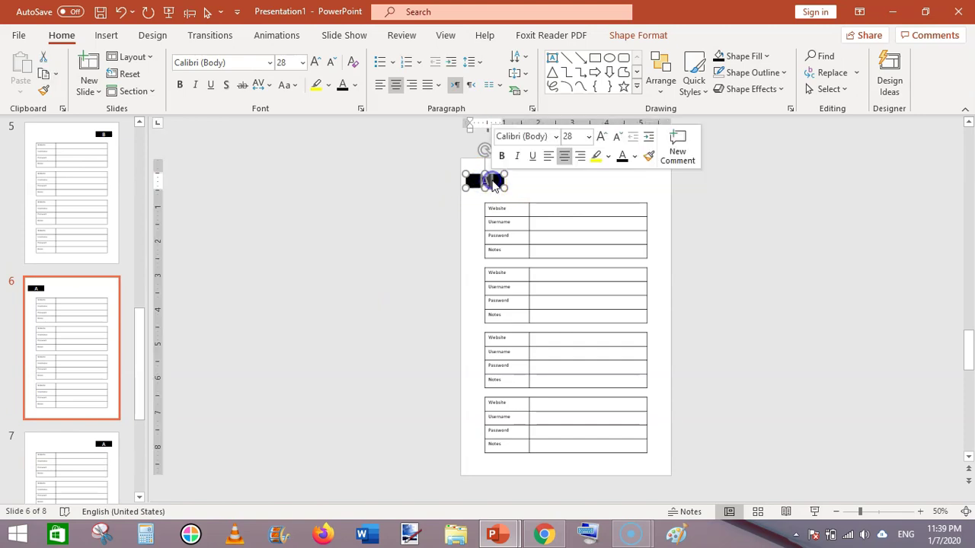
type("B")
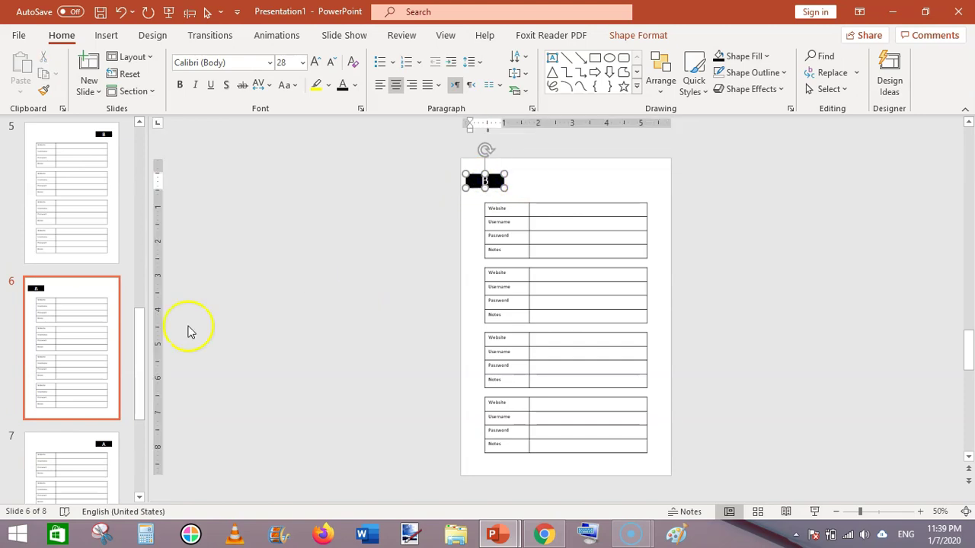
Delete pages 7 and 8, the duplicated pages still labelled A
left_click(139, 497)
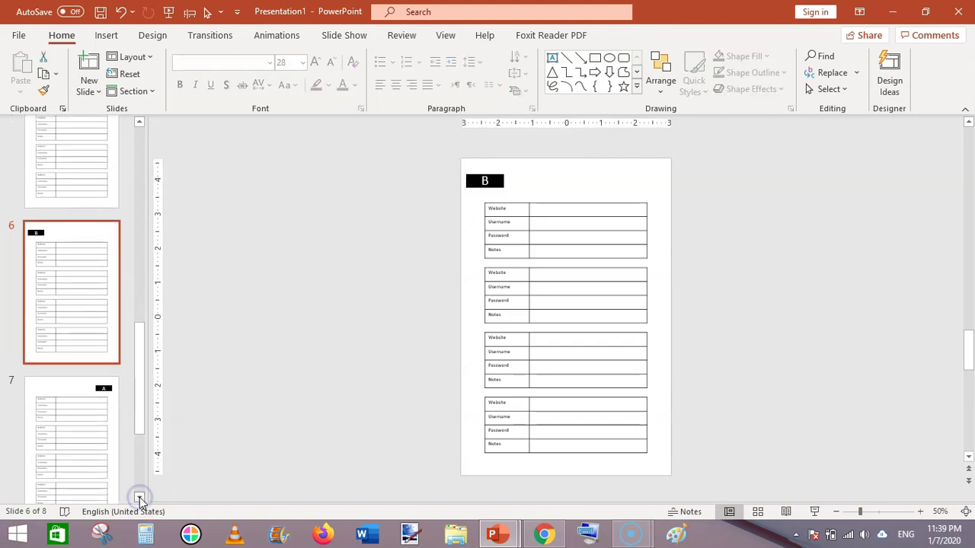
left_click(82, 389)
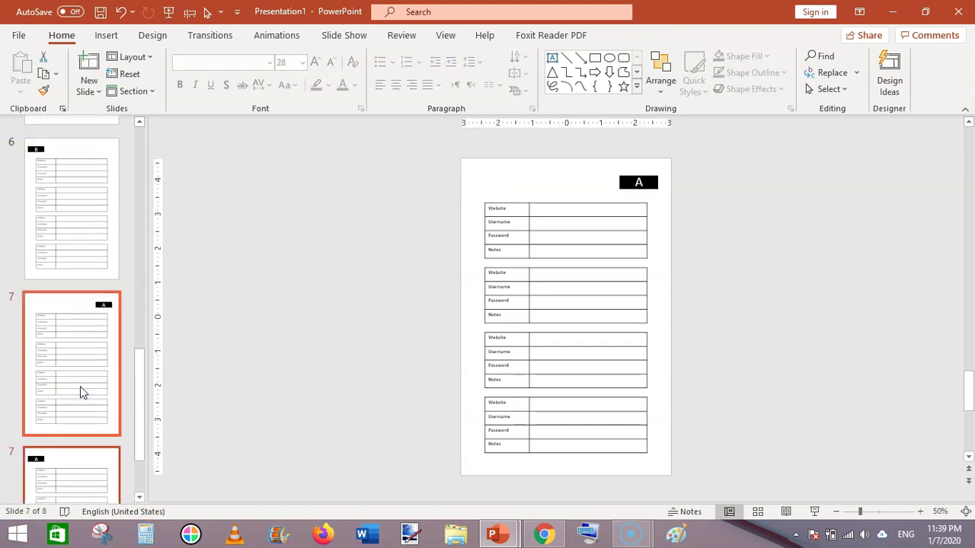
key("Delete")
left_click(87, 446)
key("Delete")
Duplicate B pages 5 and 6 together to complete the four-page B set
left_click(83, 401)
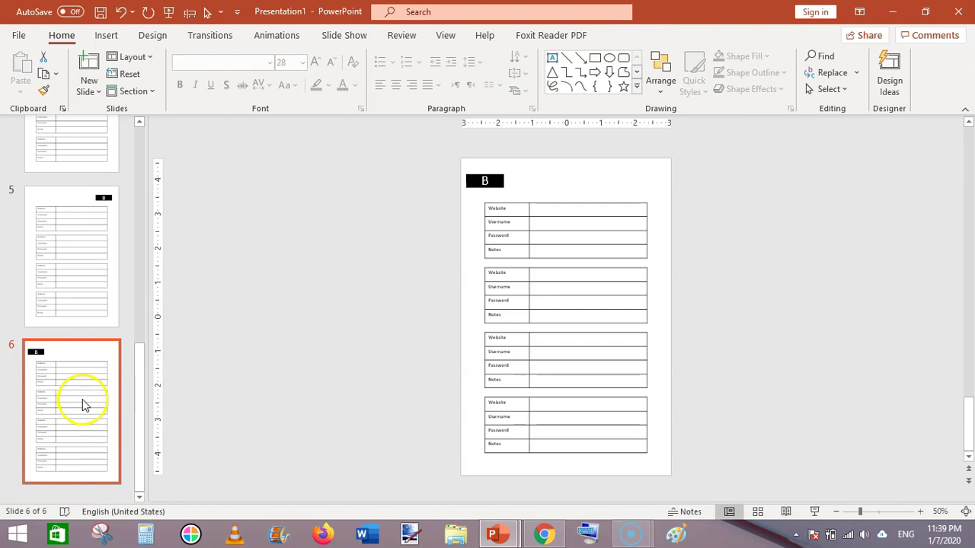
left_click(81, 298)
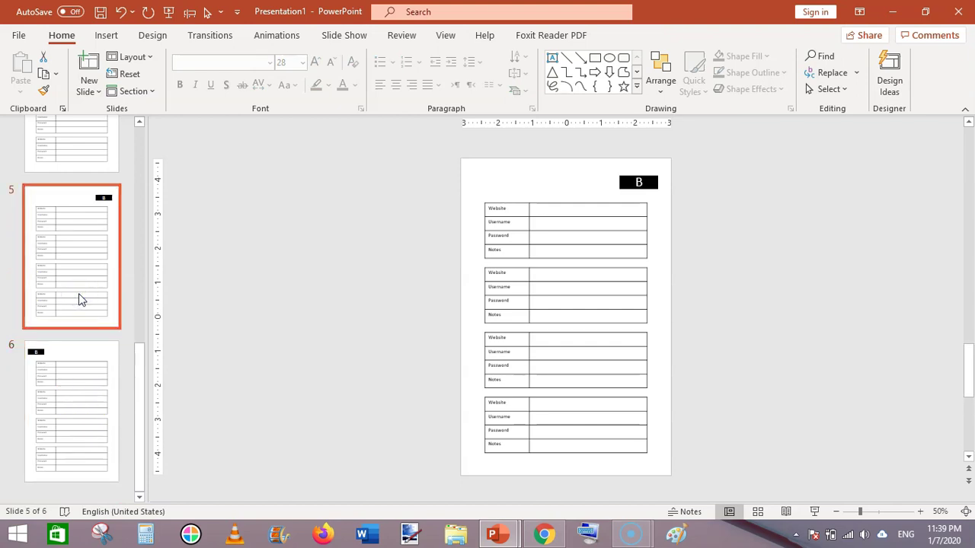
left_click(81, 382)
key("ctrl+d")
left_click(315, 264)
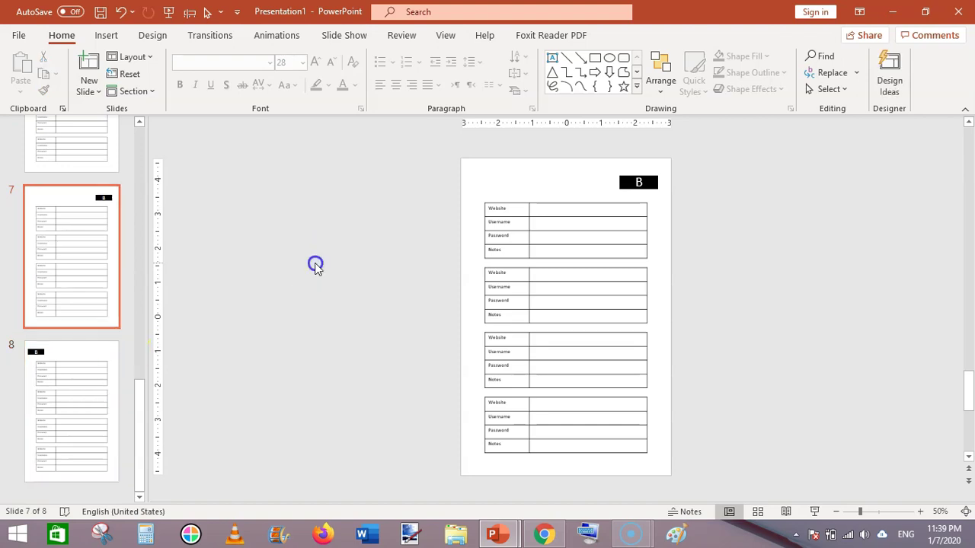
Duplicate B pages 7 and 8 as pages 9 and 10, and delete the surplus copies made after them
left_click(83, 402)
left_click(78, 274)
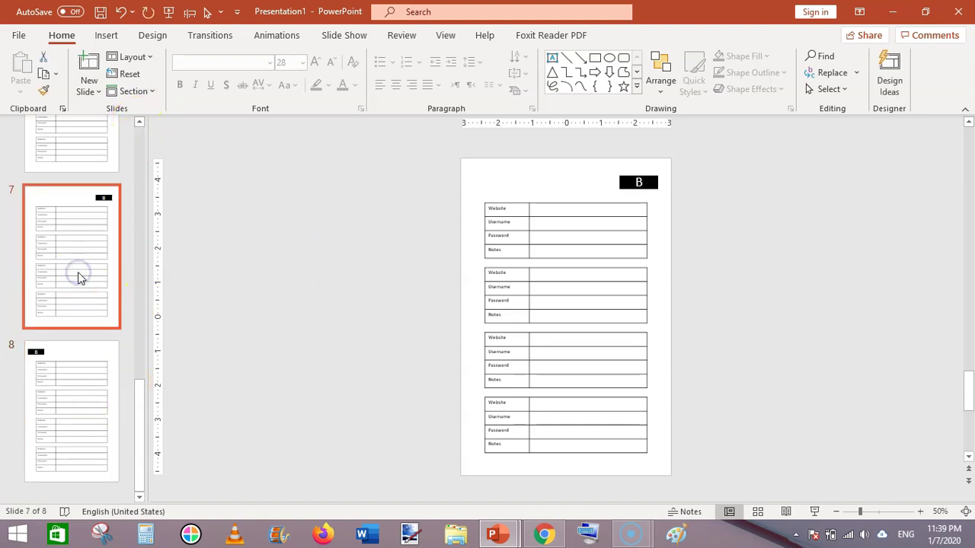
key("shift+Down")
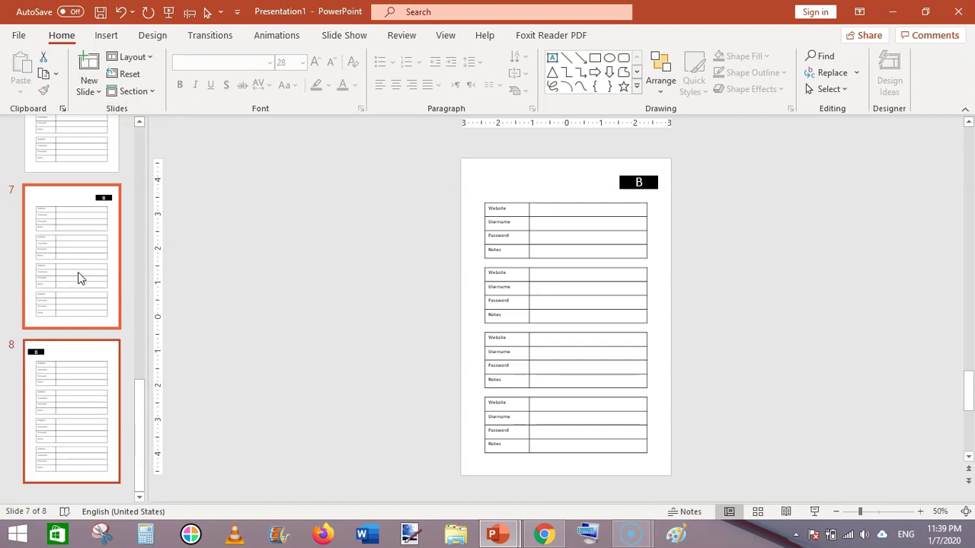
key("ctrl+d")
left_click(236, 347)
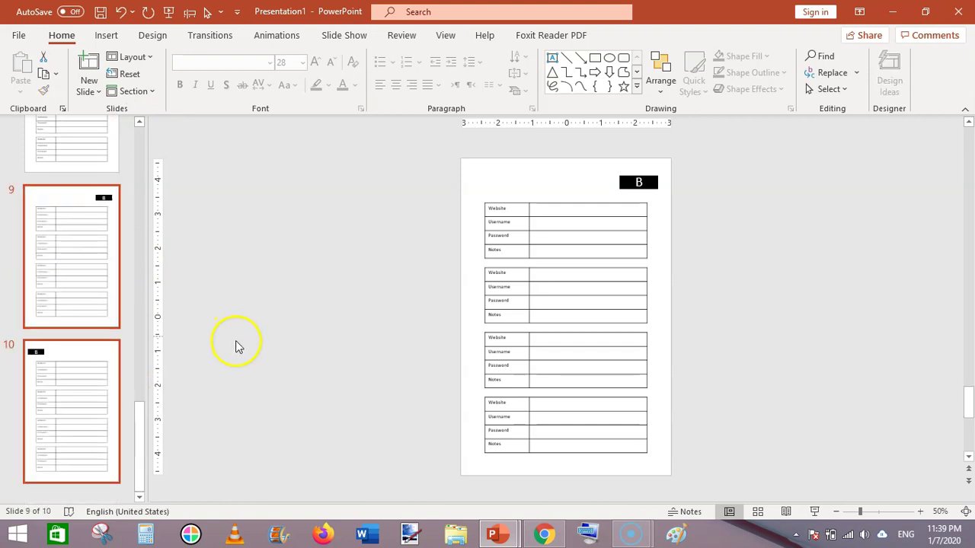
key("ctrl+d")
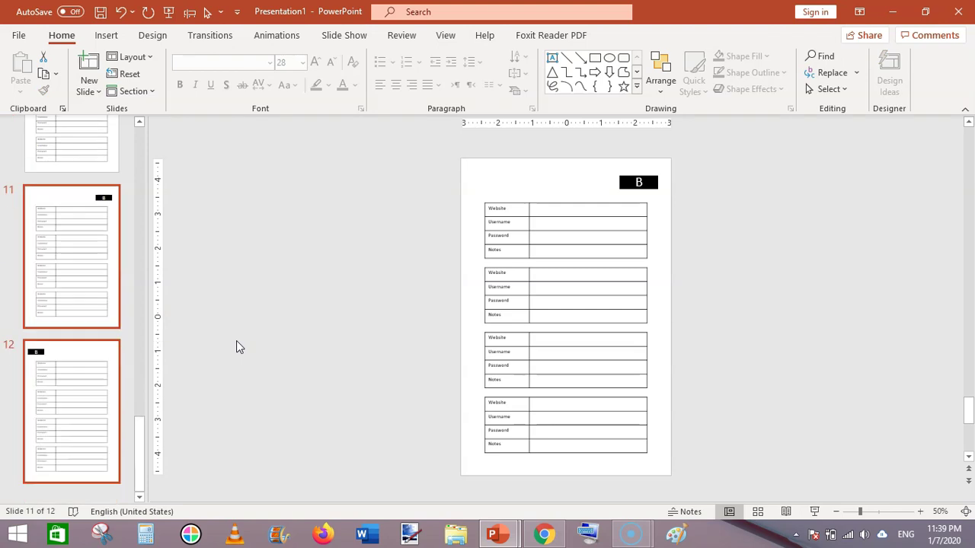
key("Delete")
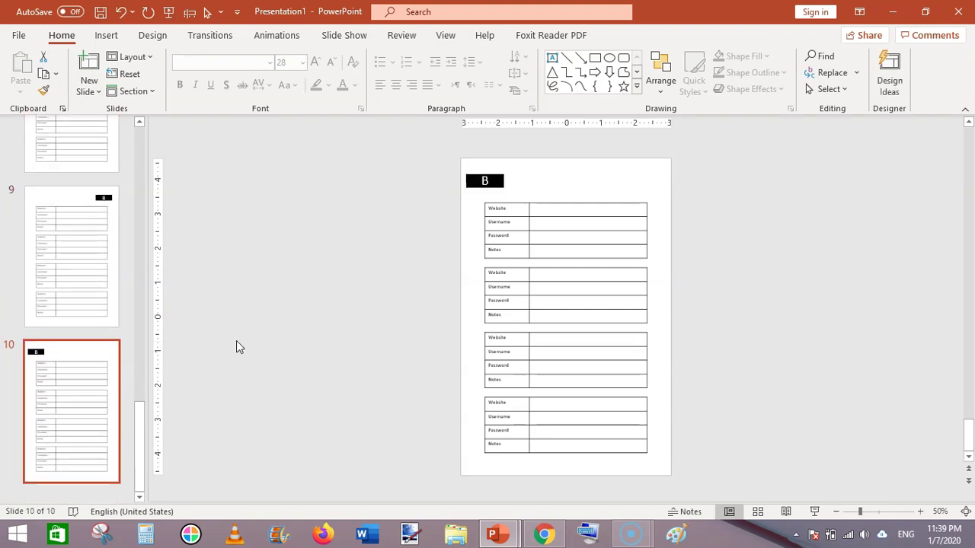
Replace the letter in the black tabs of pages 9 and 10 with C
left_click(74, 256)
left_click(327, 228)
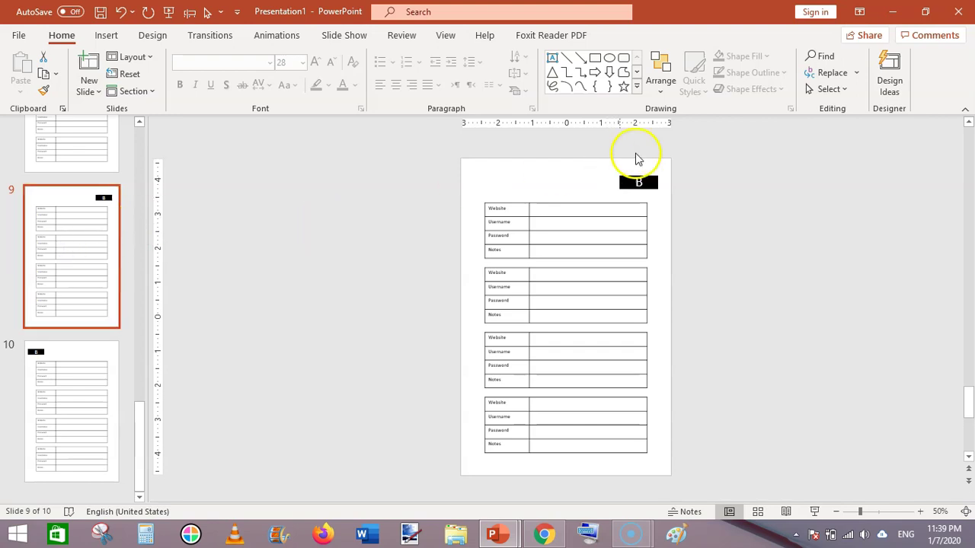
left_click(640, 182)
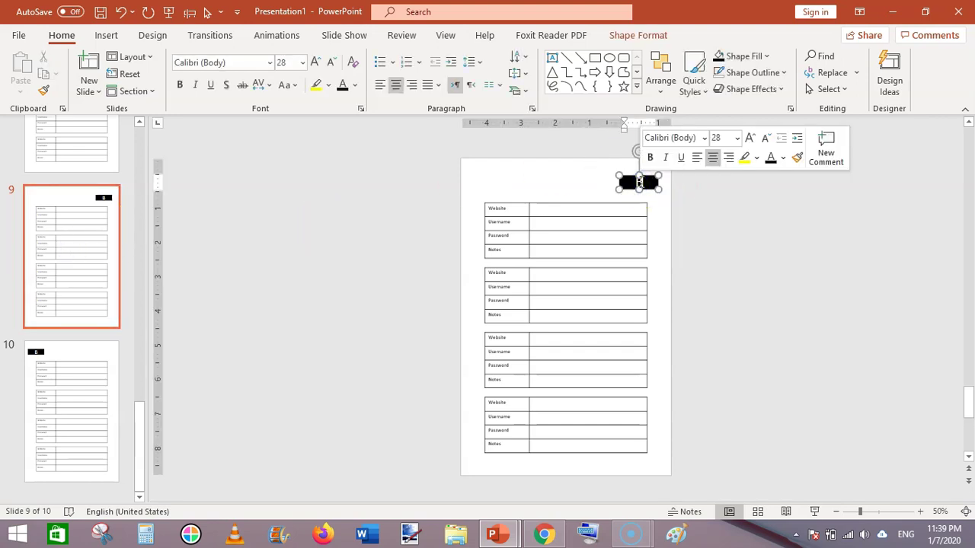
key("BackSpace")
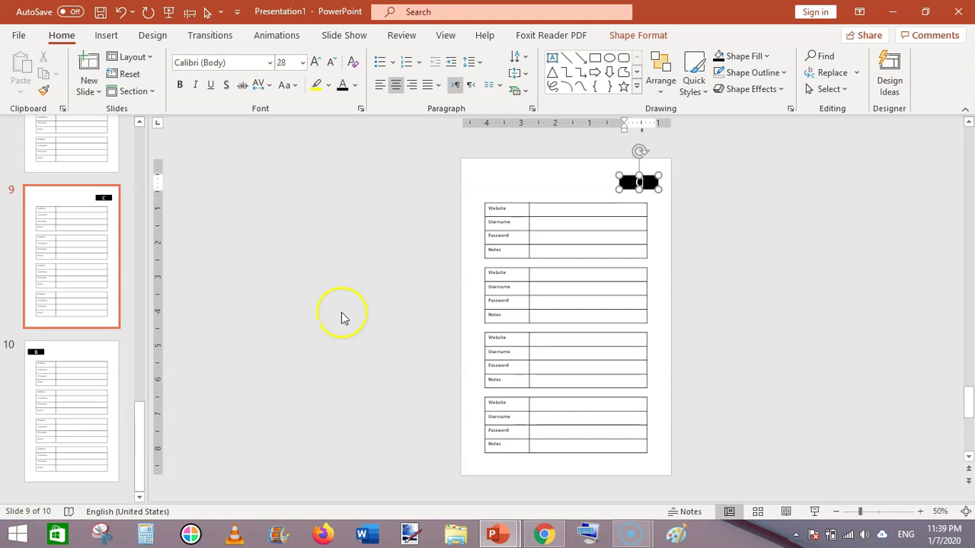
left_click(45, 352)
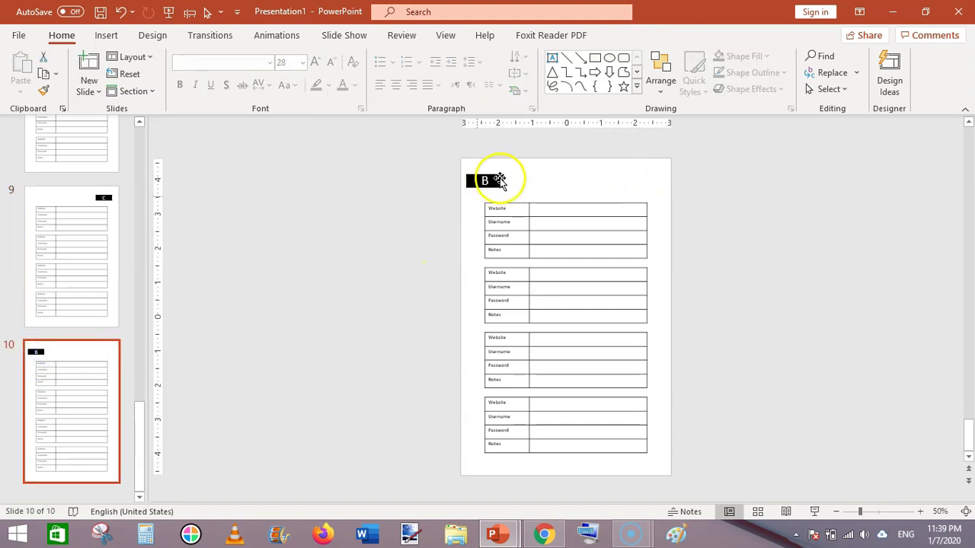
double_click(489, 181)
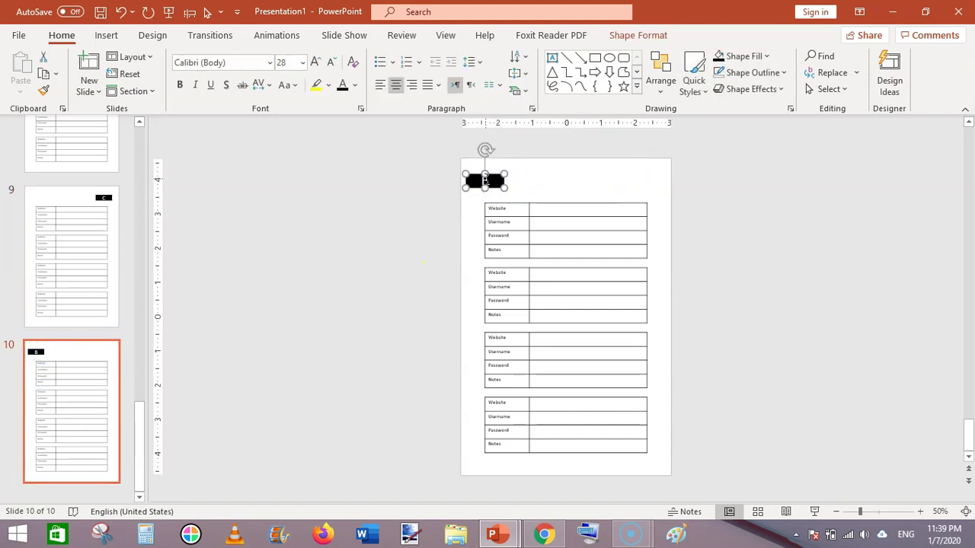
left_click(486, 180)
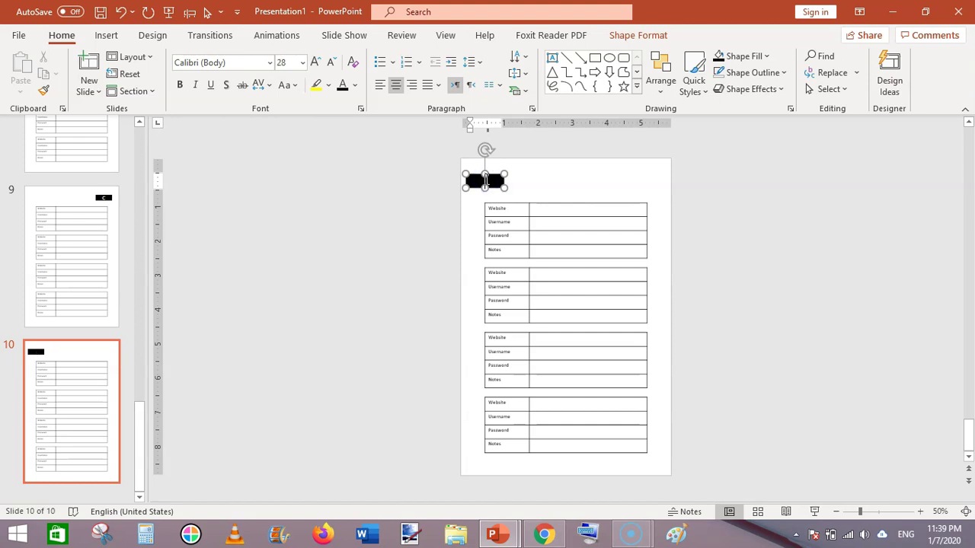
Duplicate C pages 9 and 10 together to complete the four-page C set
left_click(92, 292)
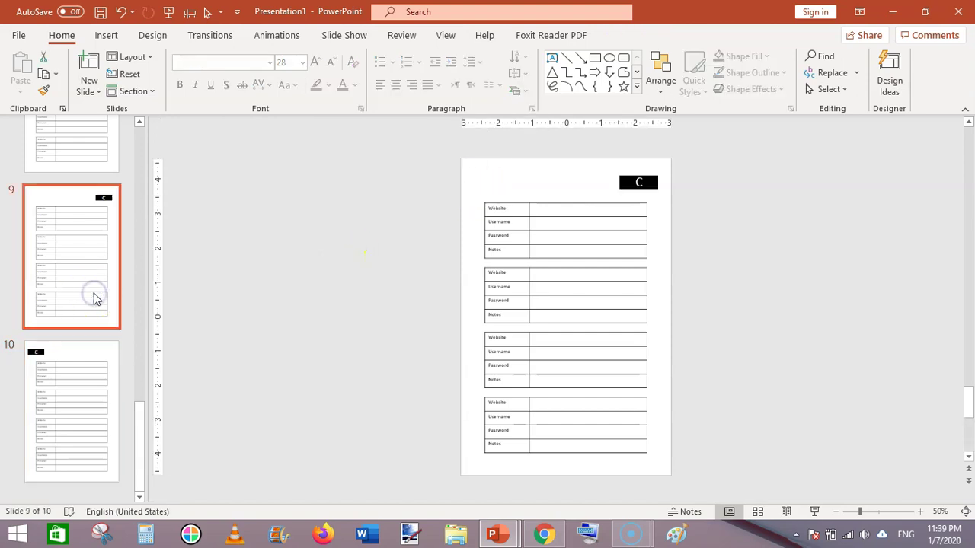
key("shift+Down")
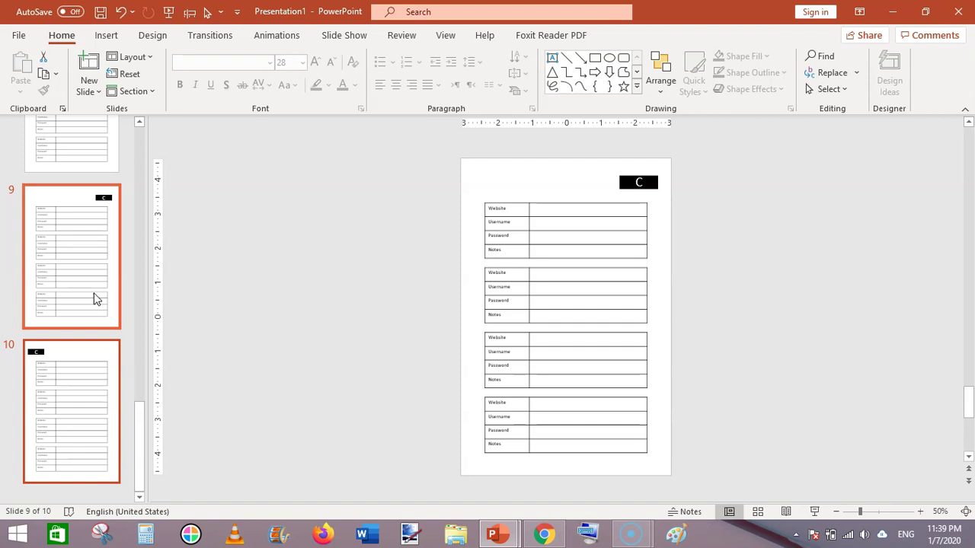
key("ctrl+d")
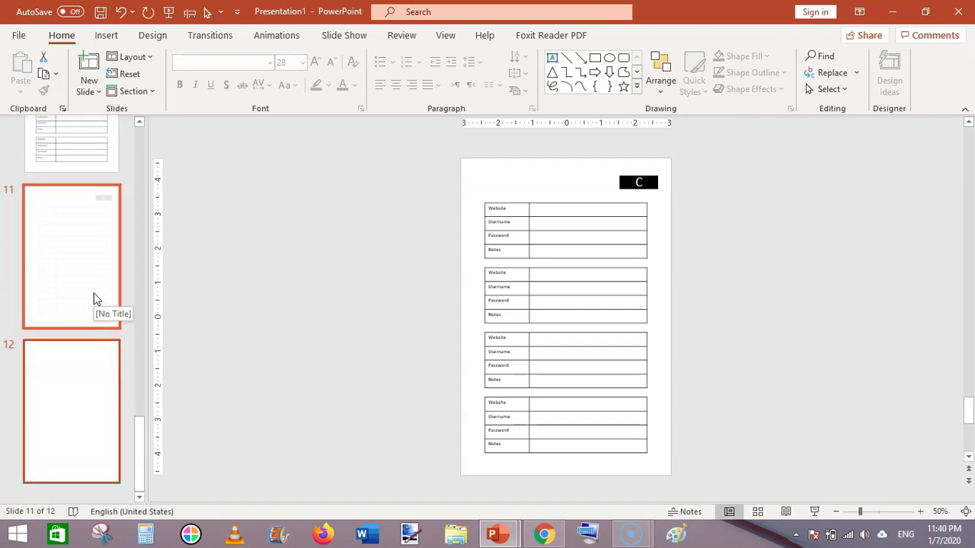
Duplicate C pages 11 and 12 together as pages 13 and 14
left_click_drag(138, 442, 155, 455)
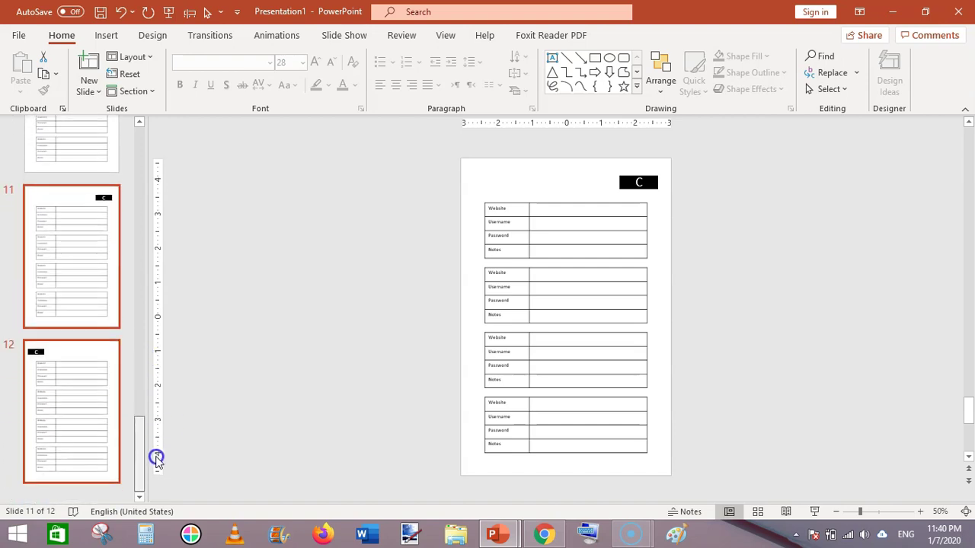
left_click(249, 298)
left_click(84, 243)
left_click(69, 374)
left_click(80, 269)
key("shift+Down")
key("ctrl+d")
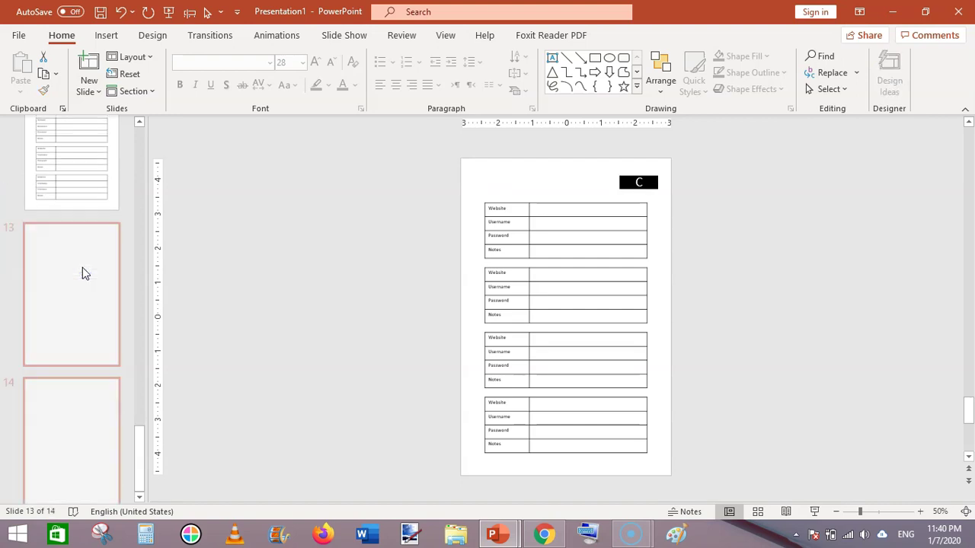
Replace the letter in the black tabs of pages 13 and 14 with D
left_click(82, 268)
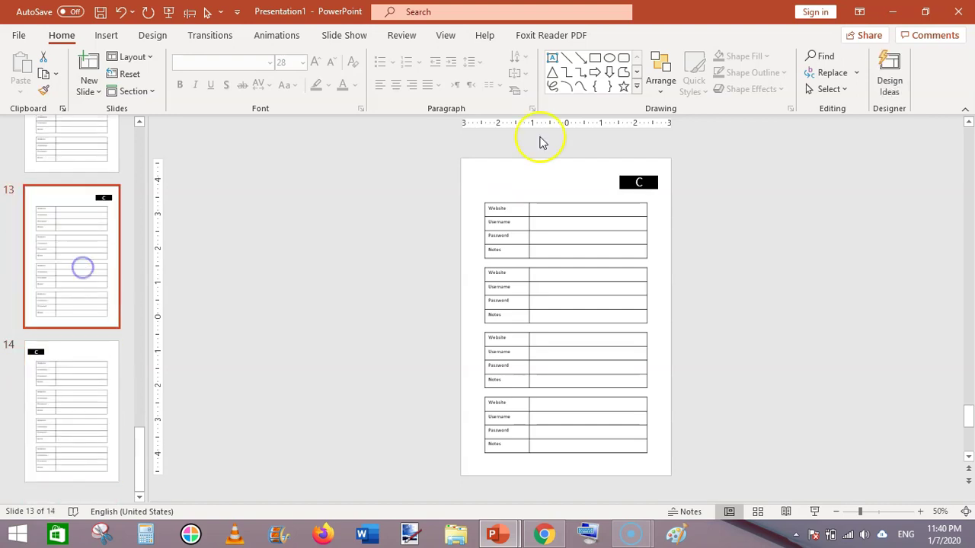
left_click(641, 184)
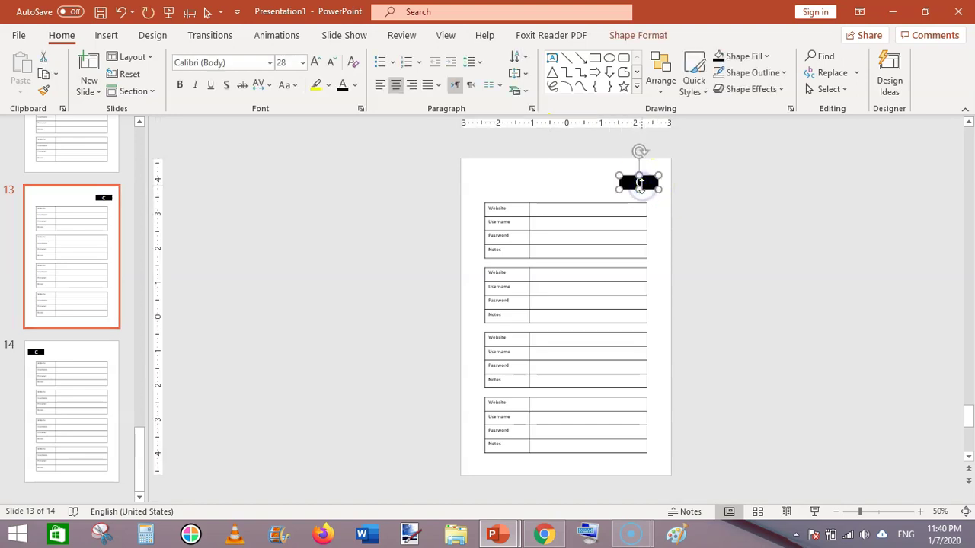
key("Delete")
key("ctrl+z")
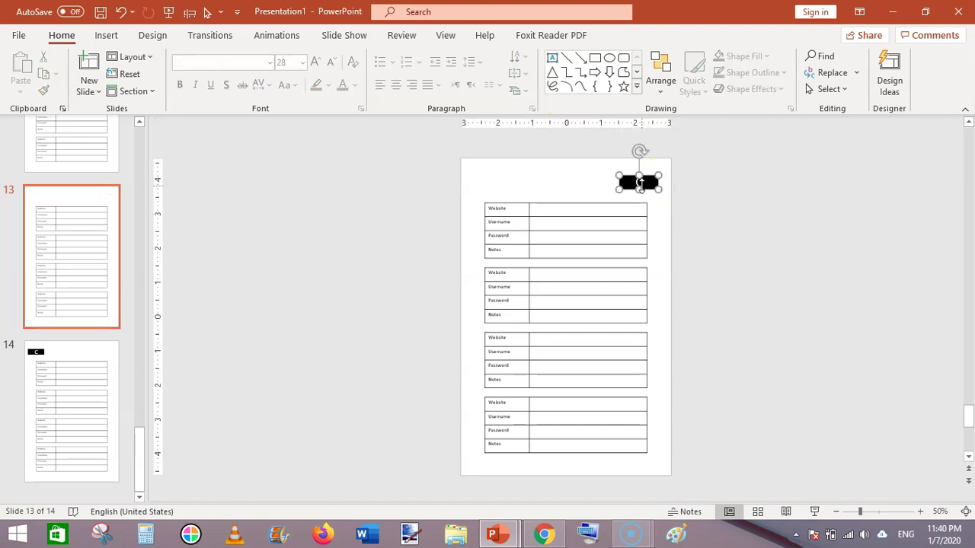
left_click(638, 183)
double_click(638, 183)
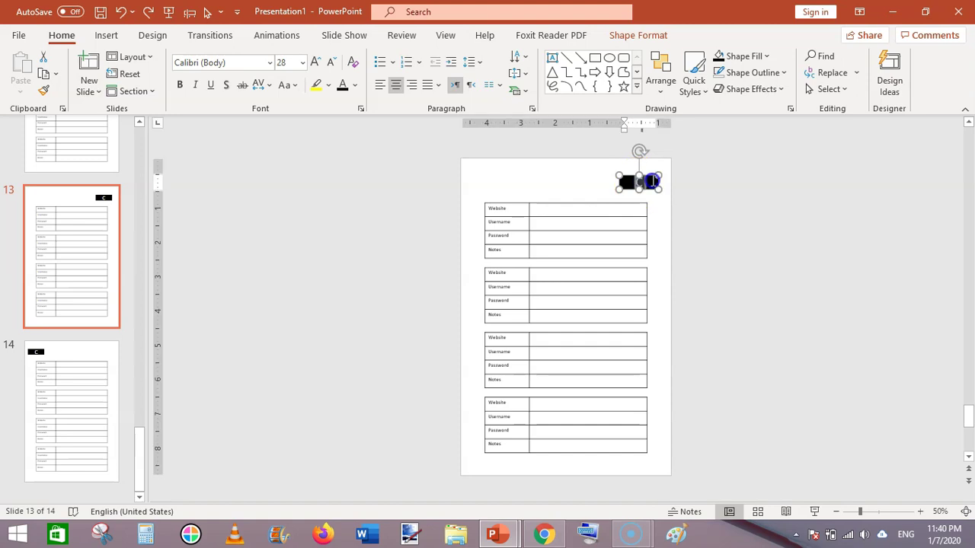
left_click(96, 394)
left_click(485, 179)
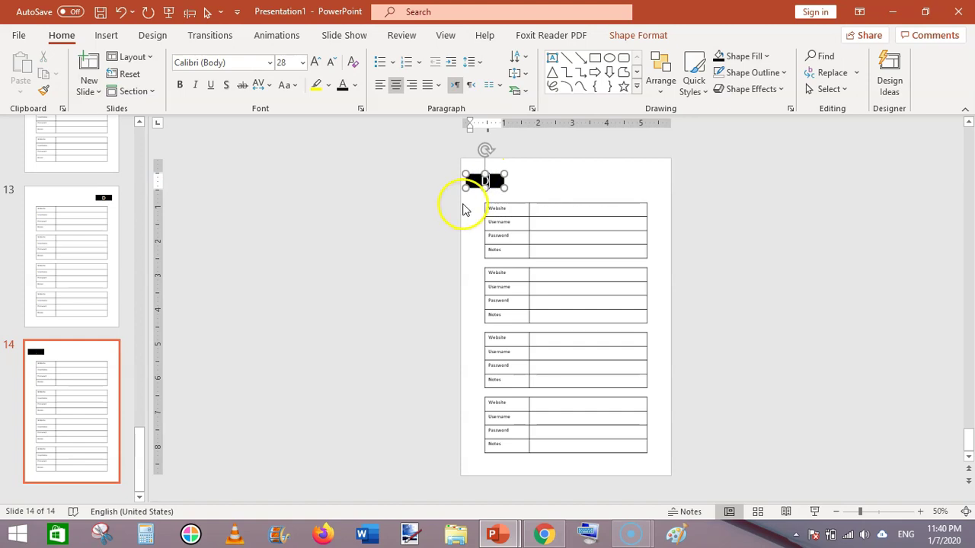
Duplicate D pages 13 and 14 together to complete the four-page D set
left_click(107, 280)
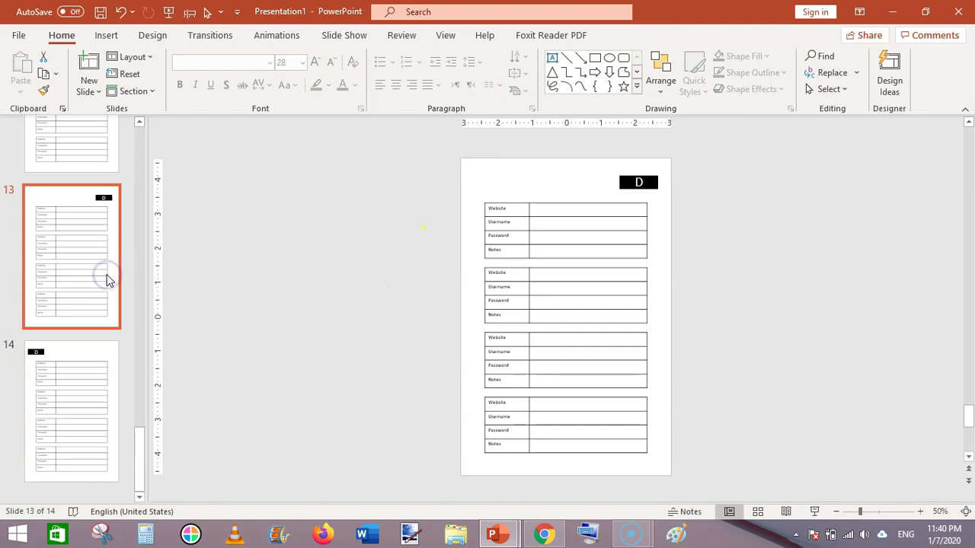
key("shift+Down")
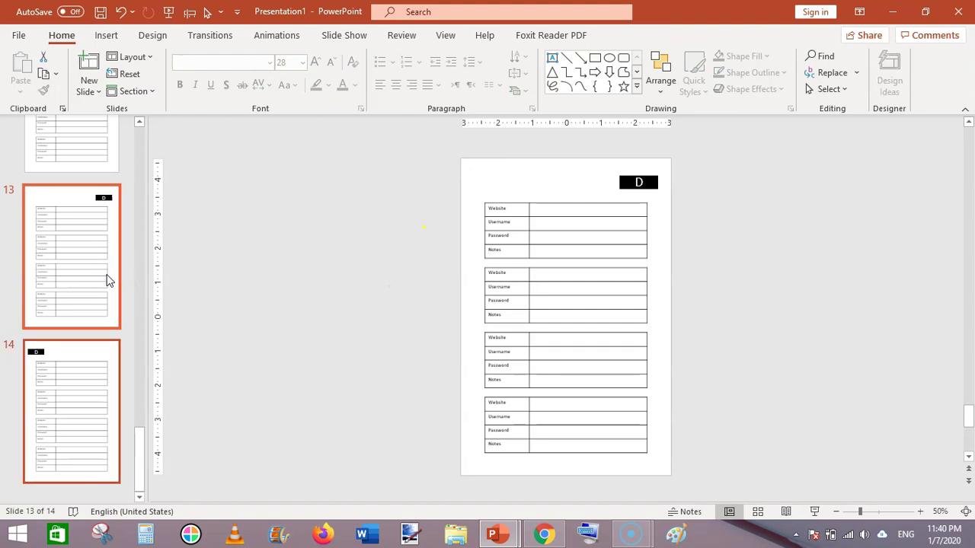
key("ctrl+d")
left_click(259, 278)
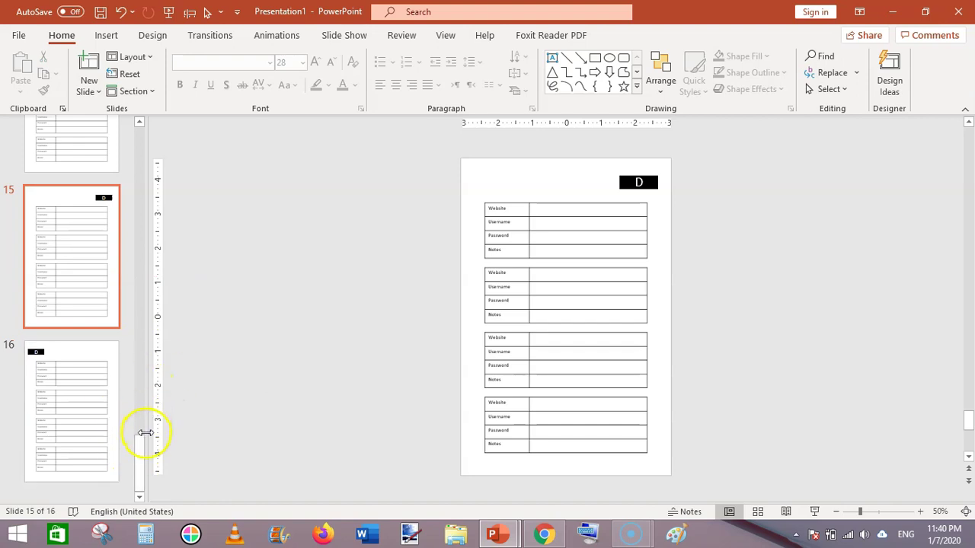
Review pages 1 to 16 in order, checking the tab letters and their alternating sides across the A to D sets
left_click_drag(139, 449, 137, 124)
left_click(65, 181)
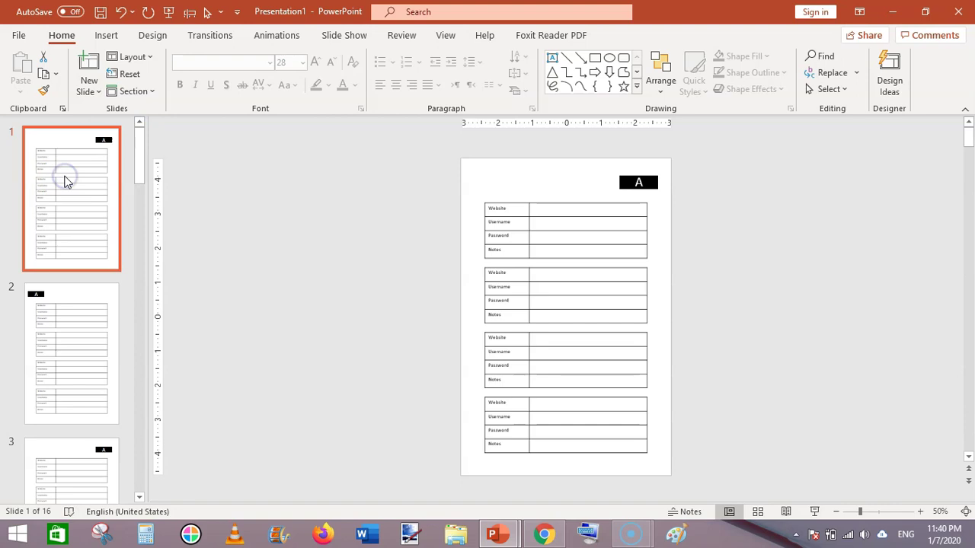
key("Down")
key("Down")
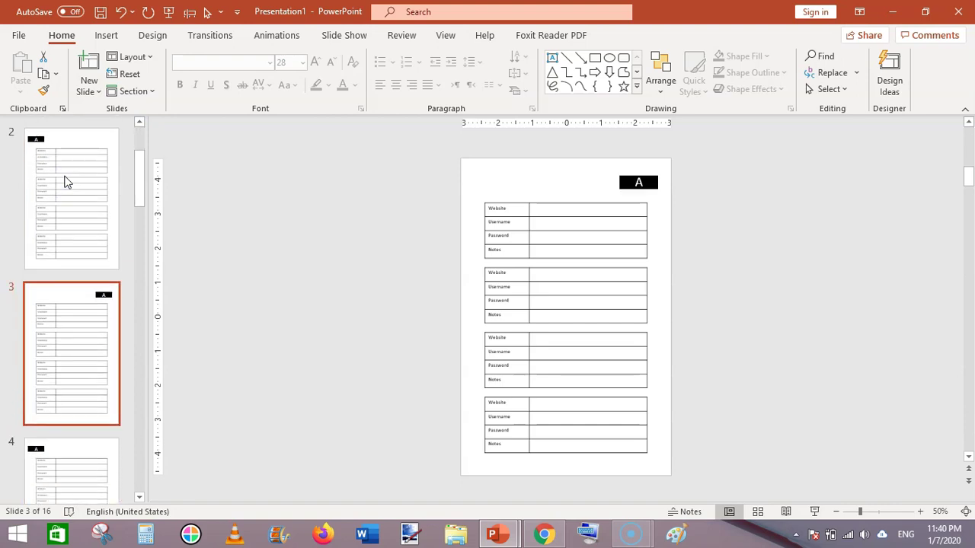
key("Down")
key("Down")
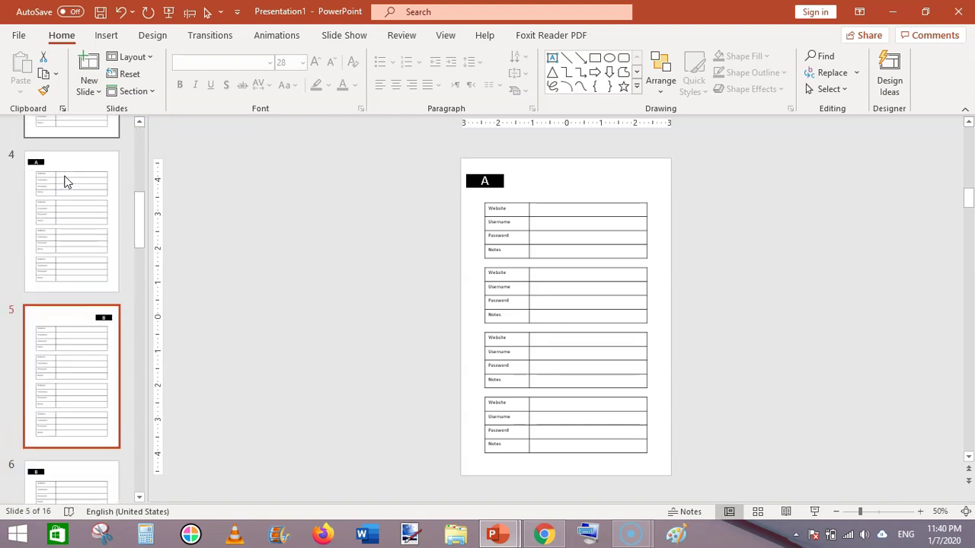
key("Down")
key("Down")
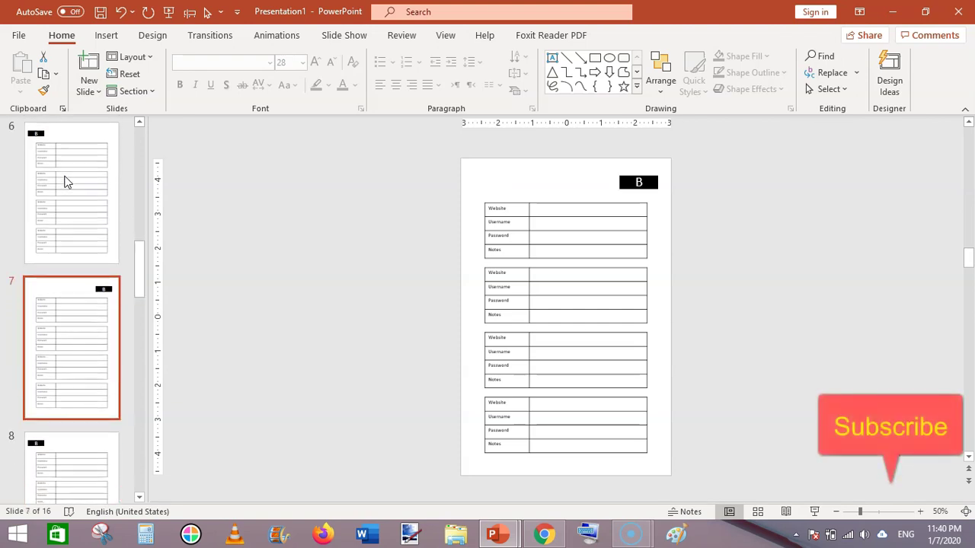
key("Down")
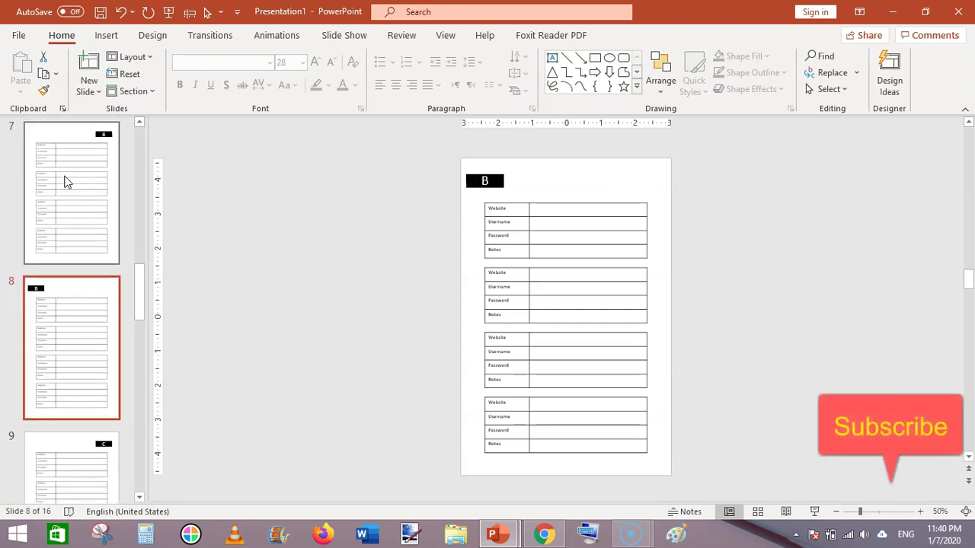
key("Down")
key("Down")
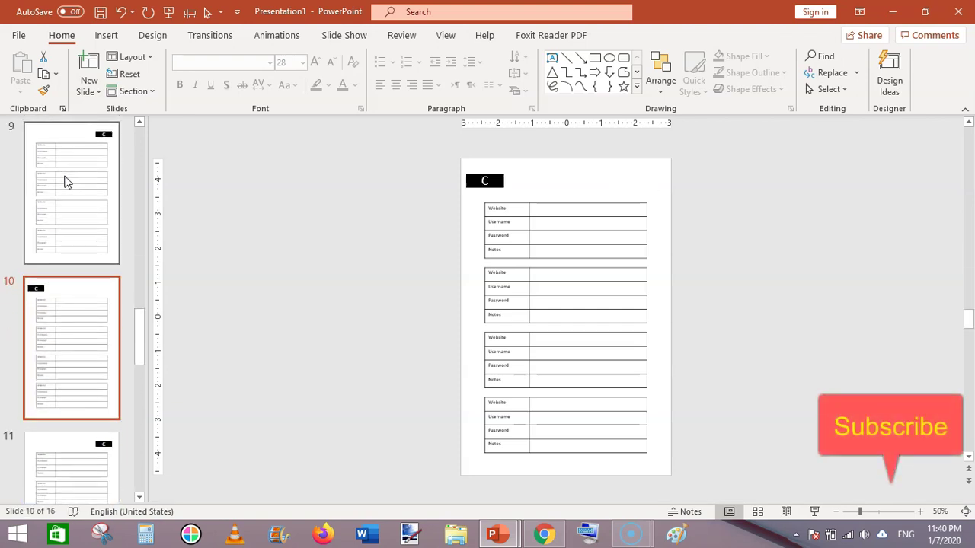
key("Down")
key("Down")
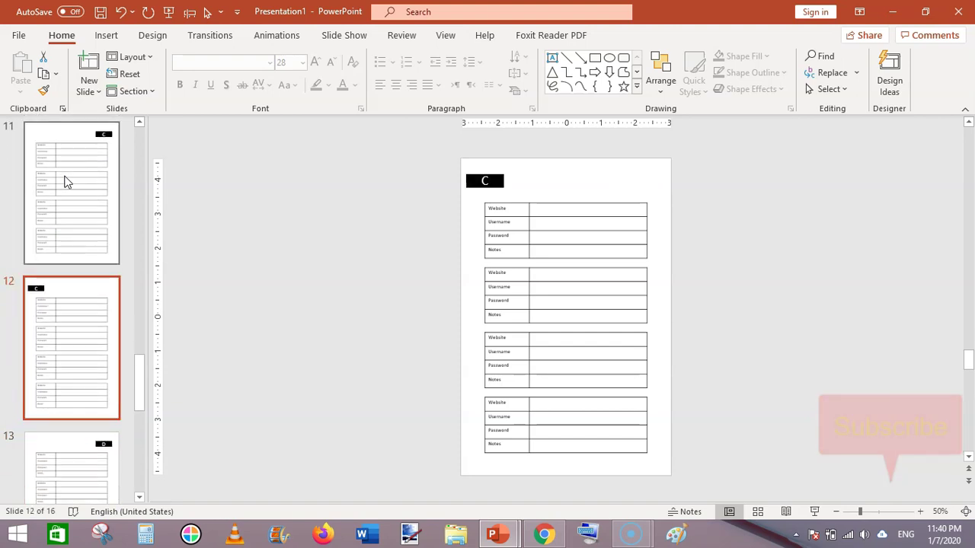
key("Down")
key("Down")
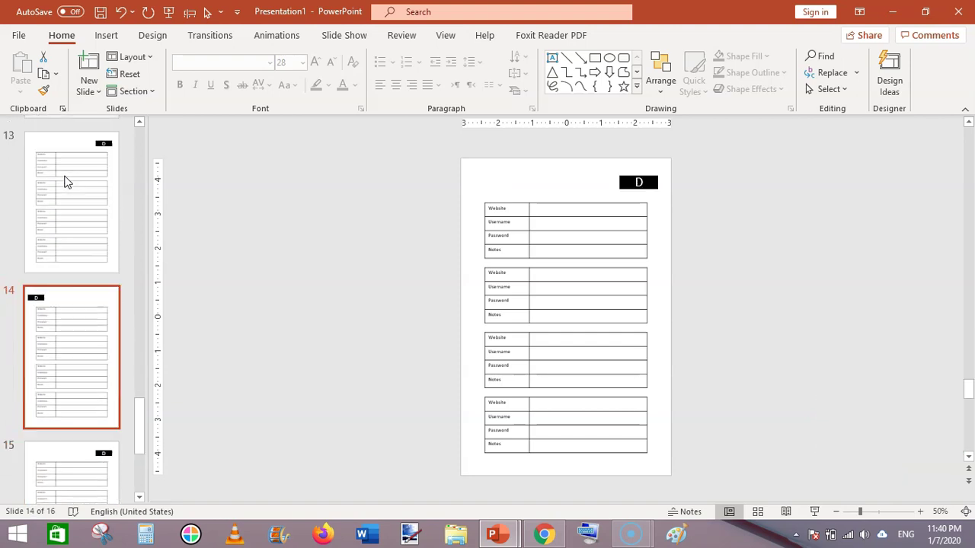
key("Down")
key("Down")
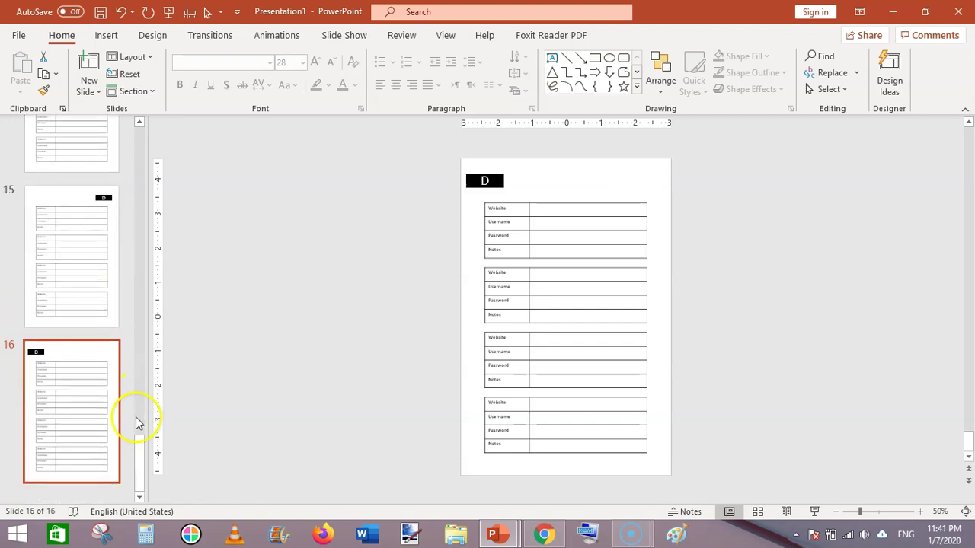
left_click_drag(137, 364, 147, 446)
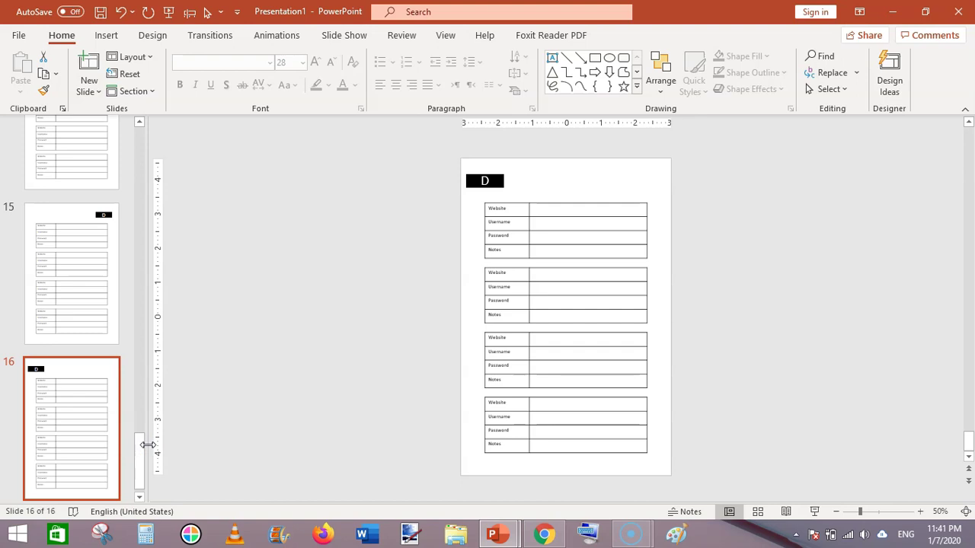
left_click_drag(135, 446, 133, 136)
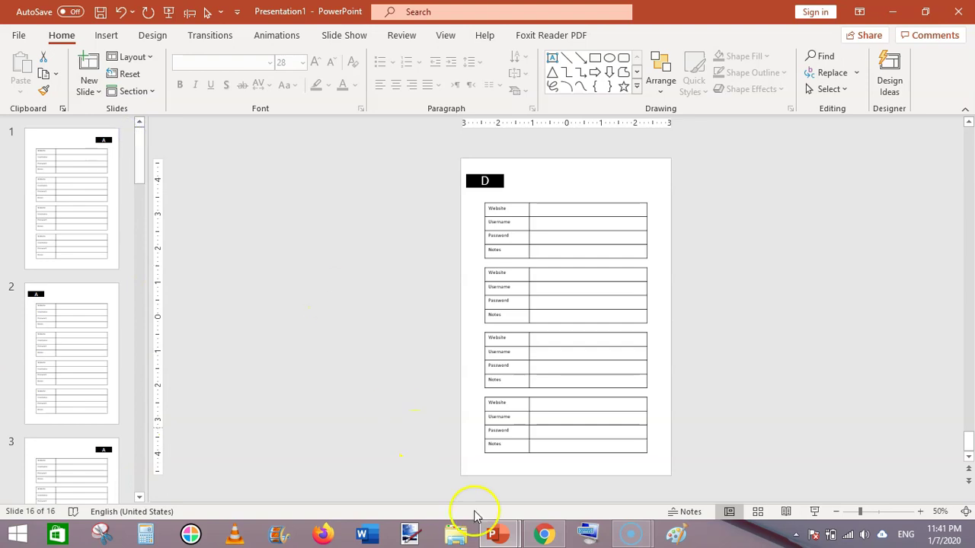
Examine the closing pages and first two front pages of the Password Tracker With Tabs presentation, and return to Presentation1
mouse_move(493, 536)
left_click(449, 461)
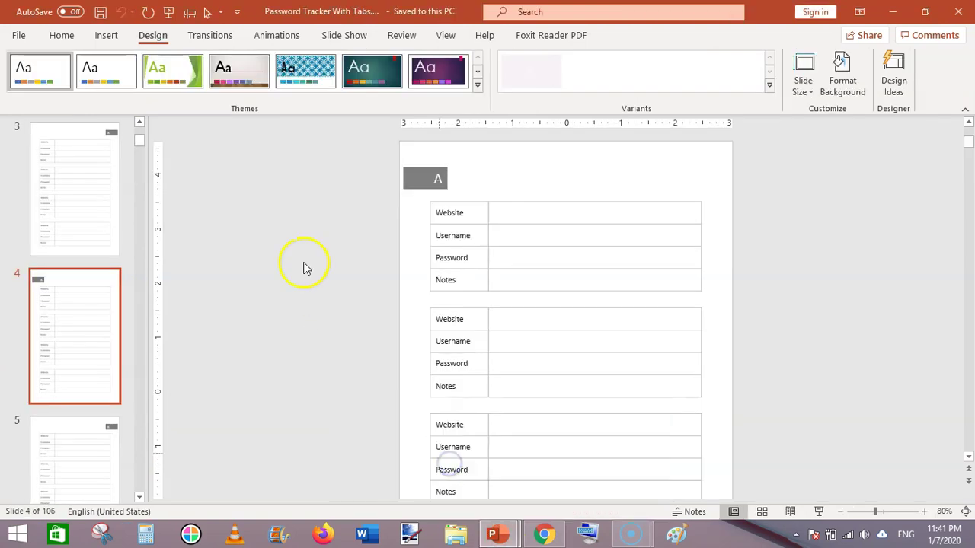
left_click_drag(137, 145, 149, 494)
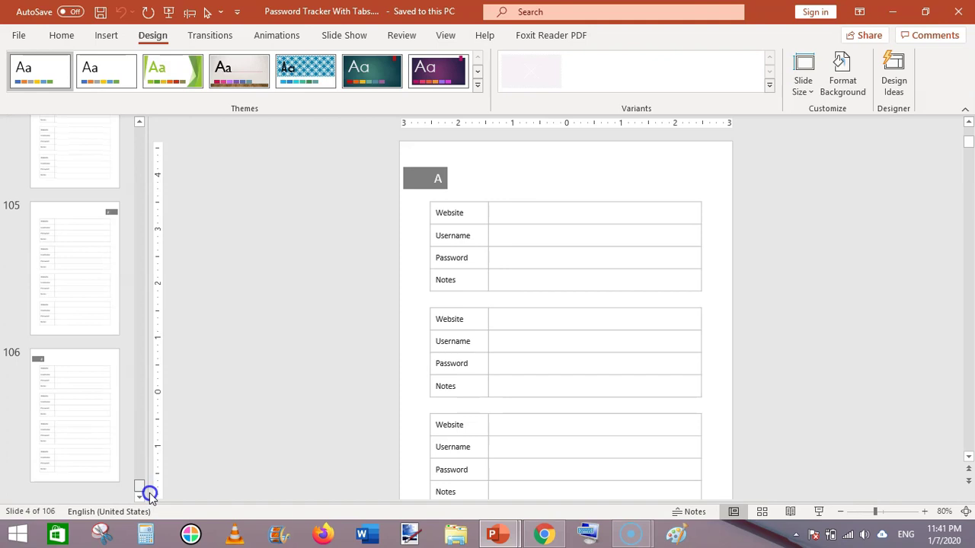
left_click_drag(150, 492, 140, 127)
left_click(83, 172)
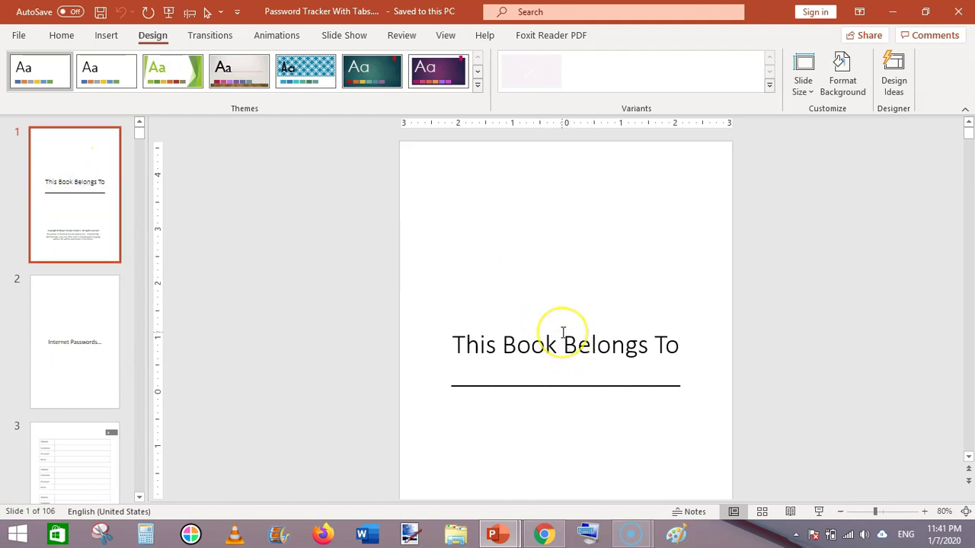
left_click(46, 331)
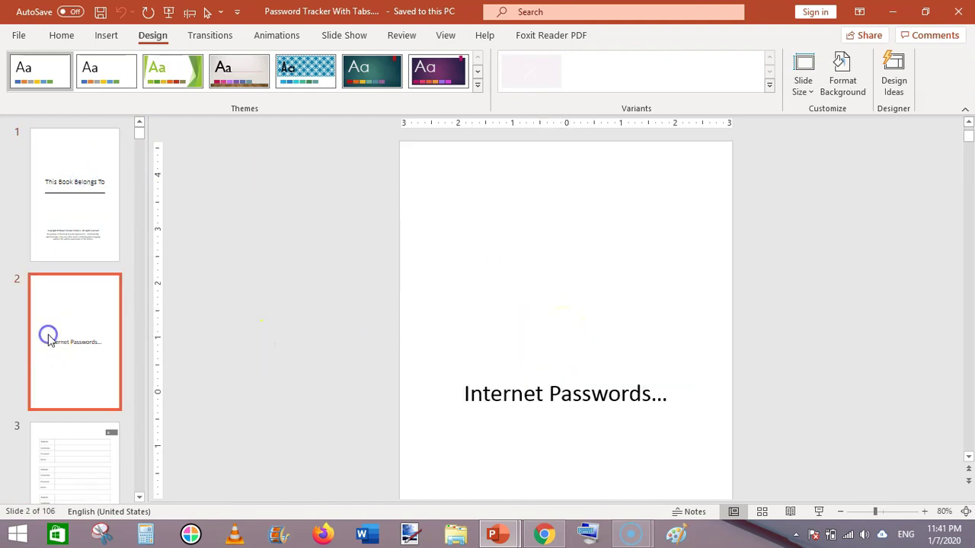
mouse_move(493, 533)
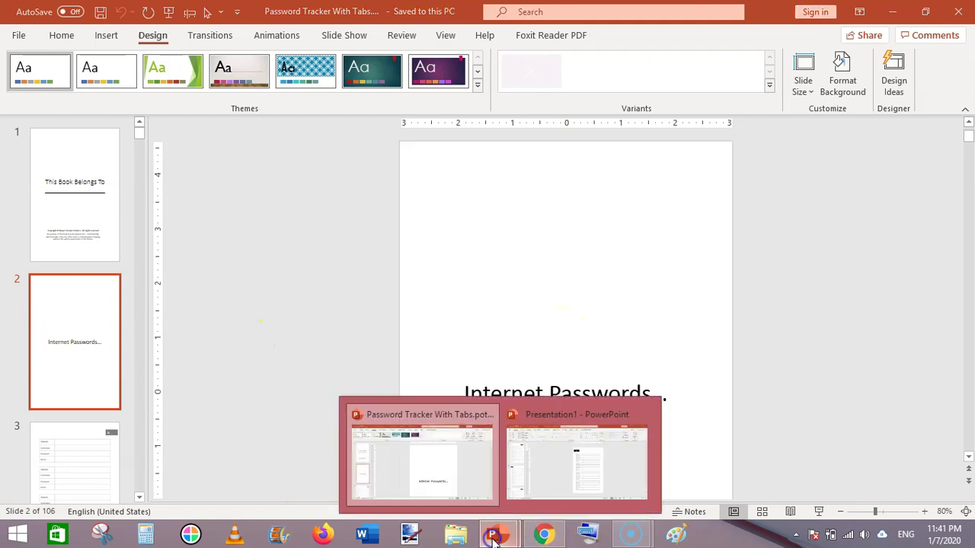
left_click(449, 458)
mouse_move(507, 535)
left_click(578, 449)
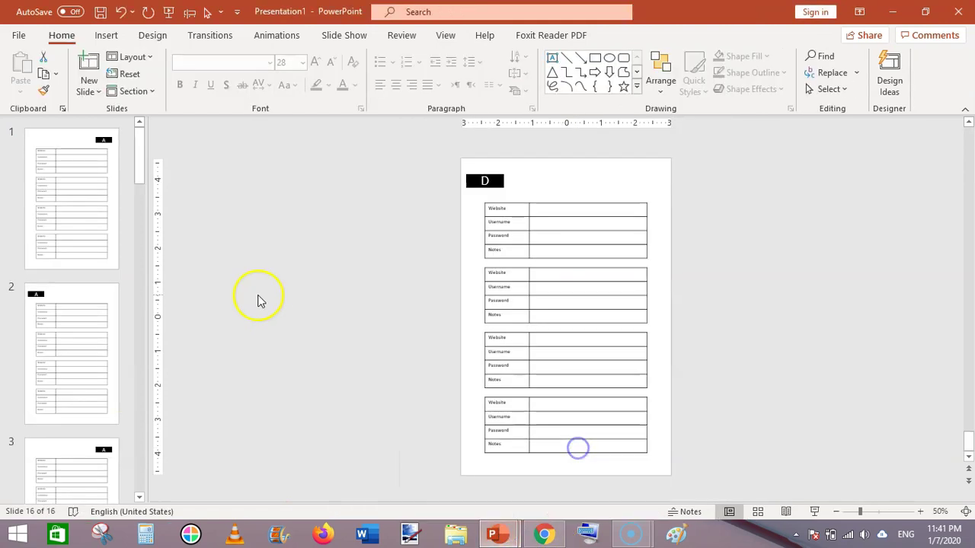
Add two Title Only pages at the start of the presentation, ahead of the first A page
left_click(83, 174)
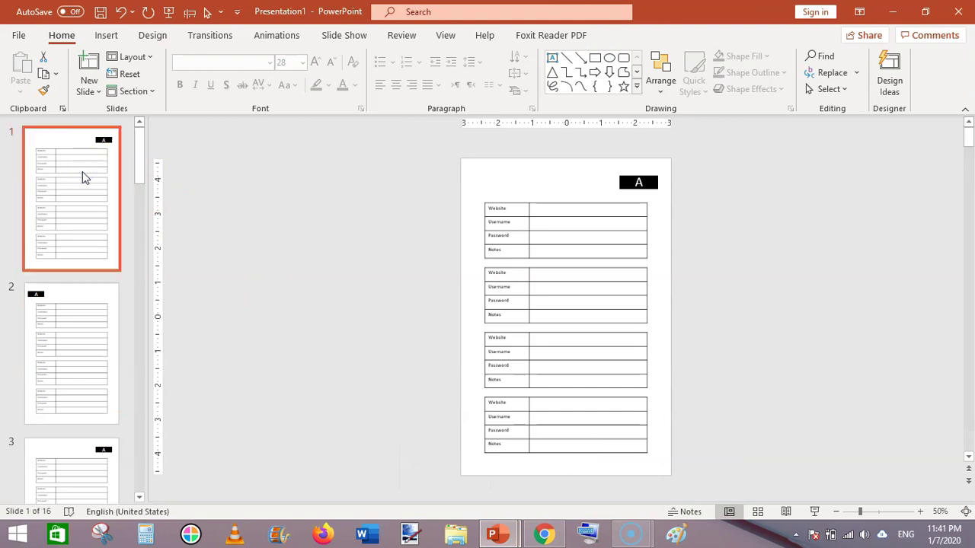
left_click(106, 35)
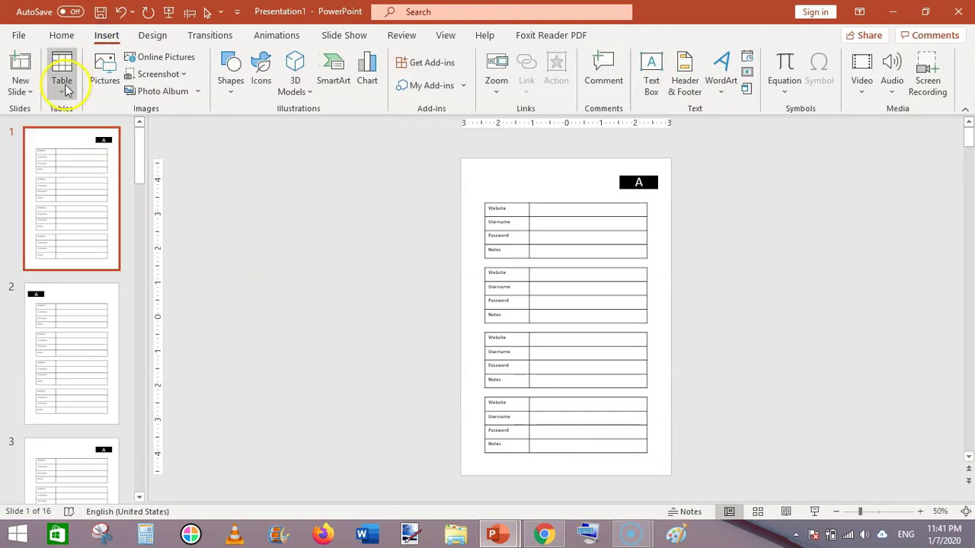
left_click(20, 85)
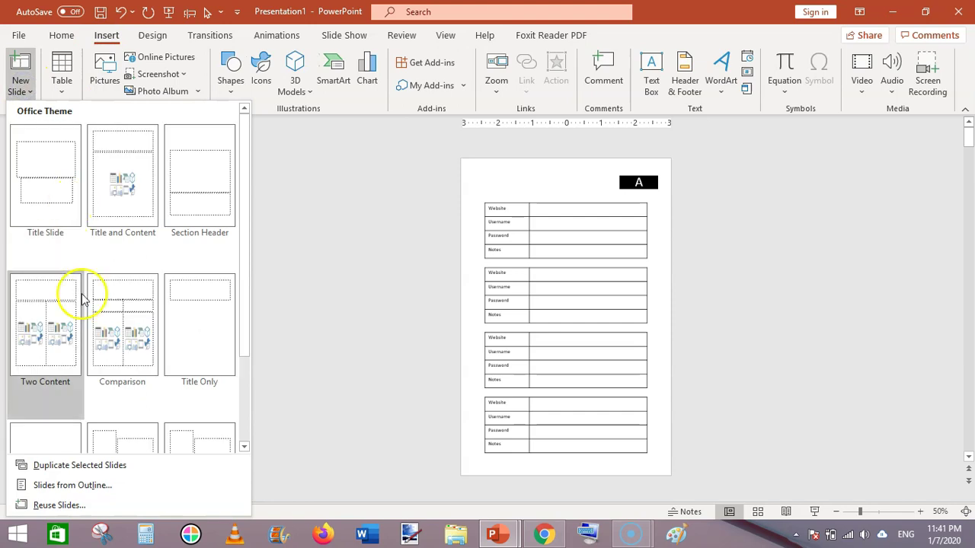
left_click(221, 335)
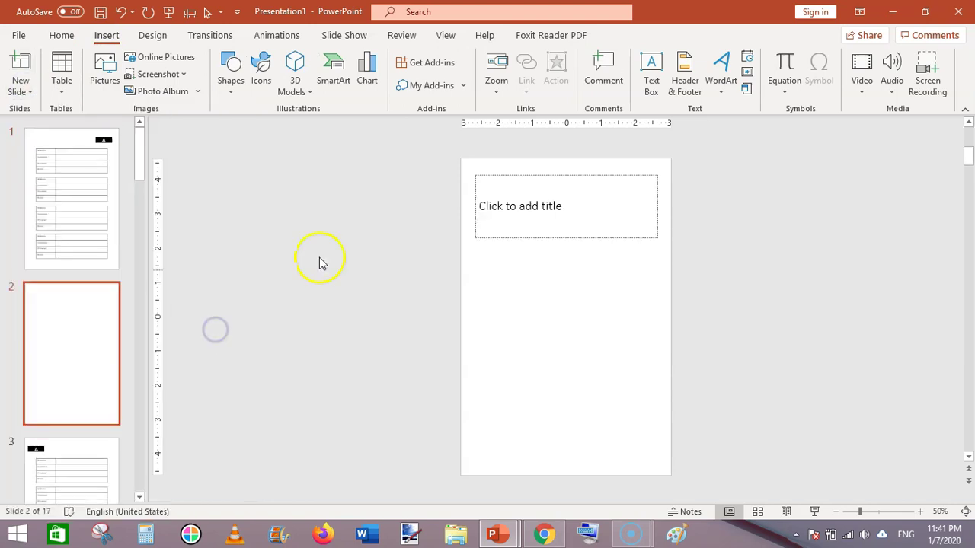
left_click_drag(65, 350, 66, 189)
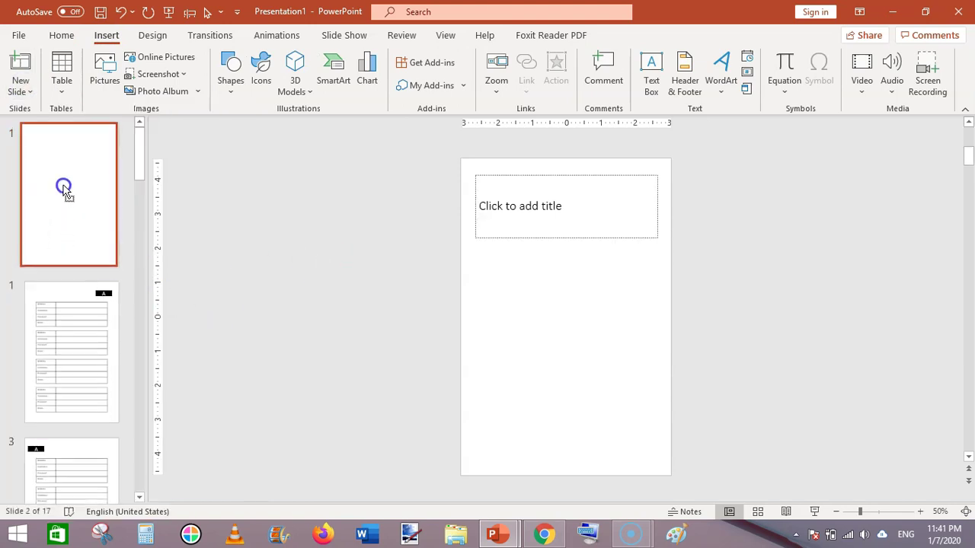
key("ctrl+m")
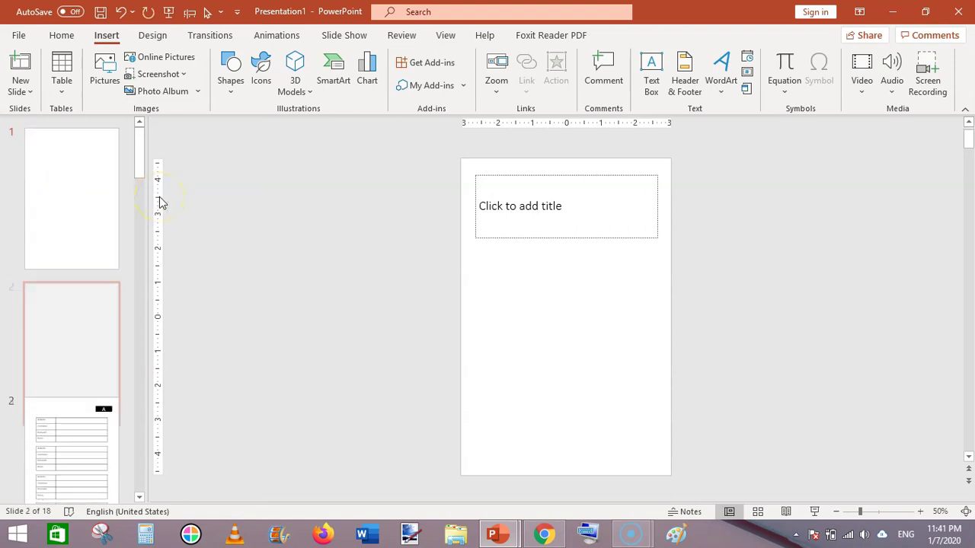
Enter "THIS BOOK BELONGS TO:" as the title of page 1
left_click(86, 195)
left_click(551, 207)
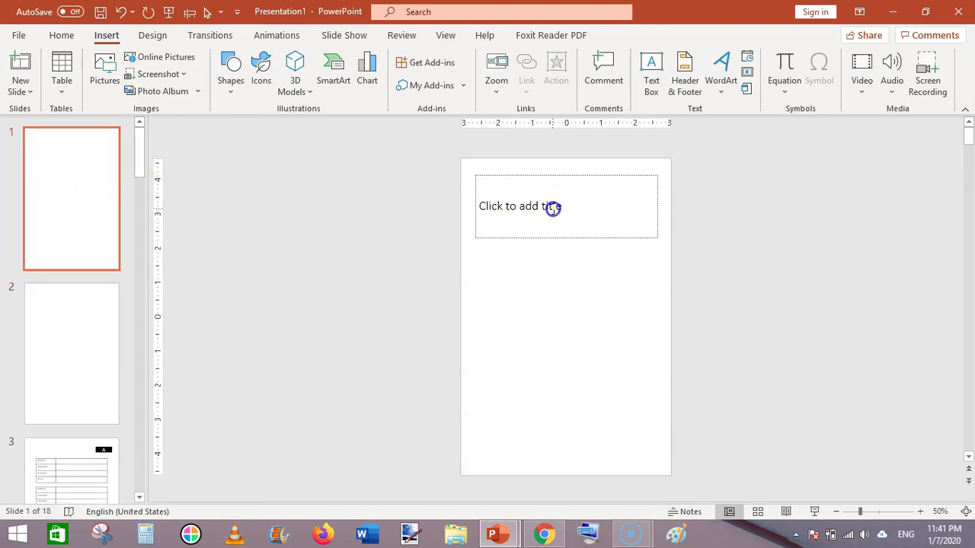
type("THIS BOOK BELONGS TO:")
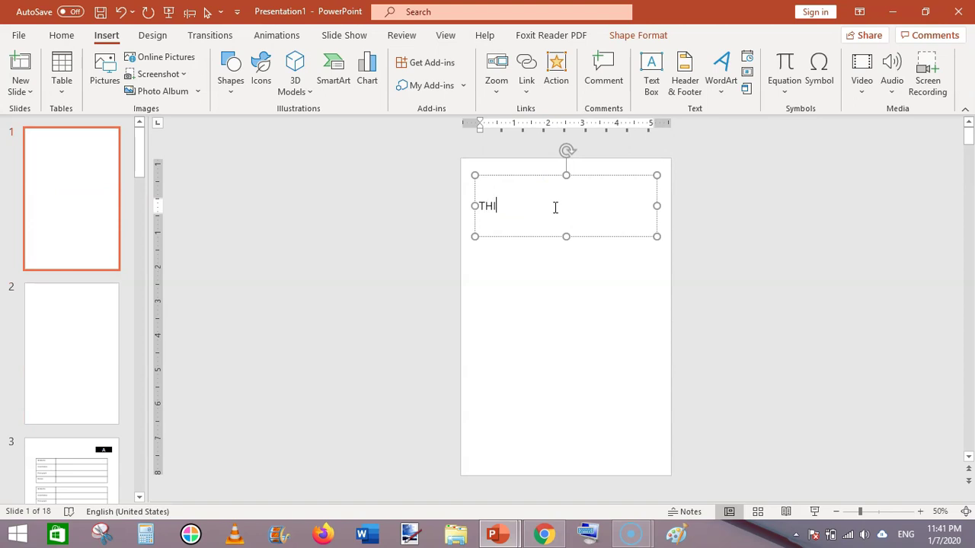